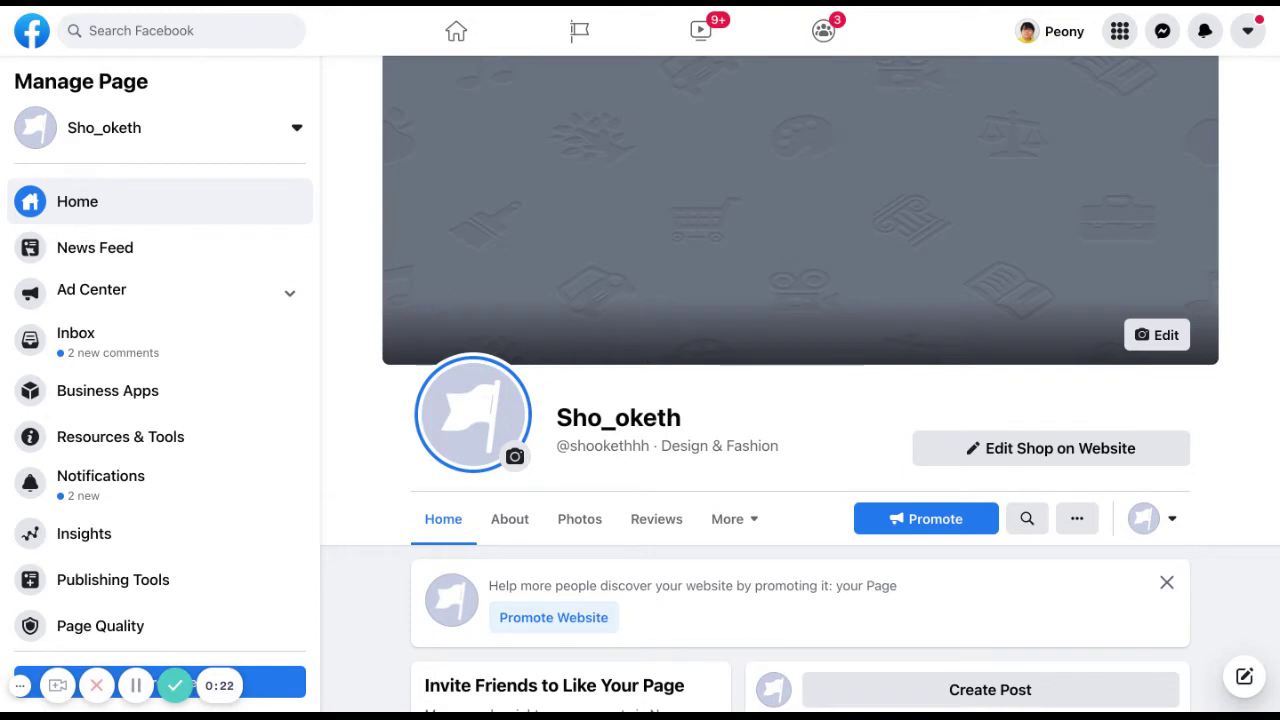
{"action": "left_click", "coordinate": [178, 30]}
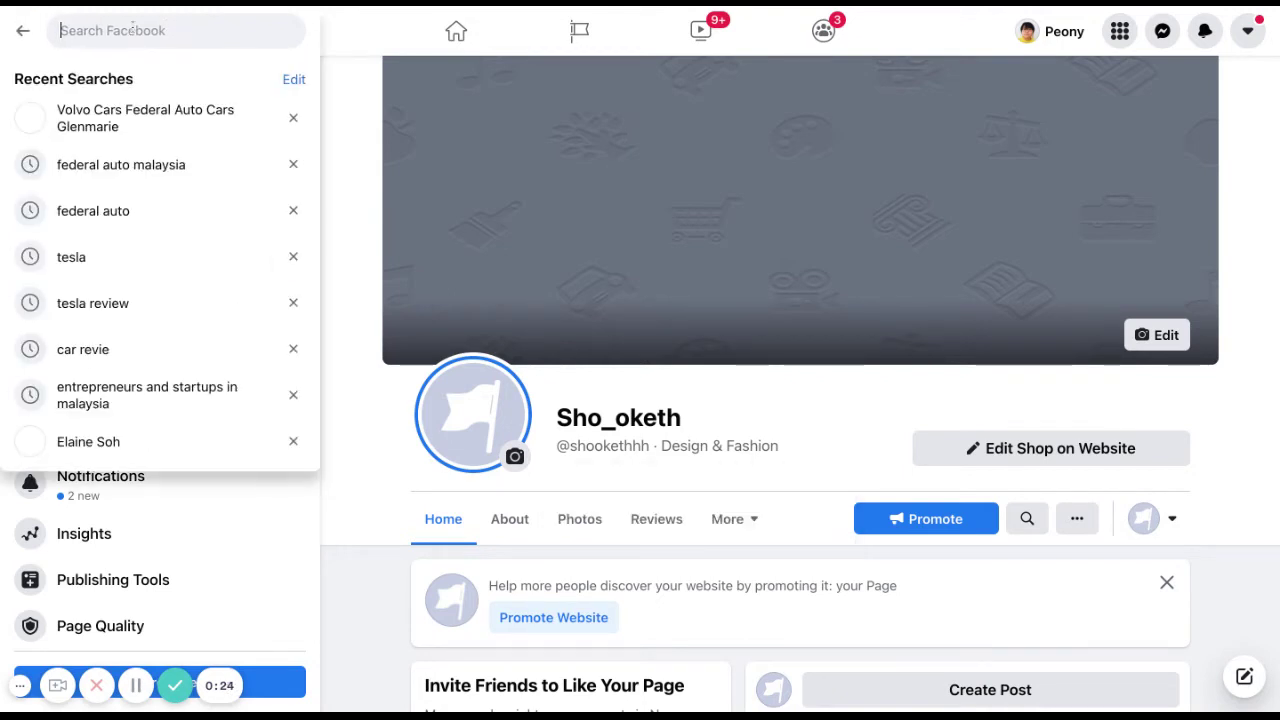
{"action": "left_click", "coordinate": [351, 149]}
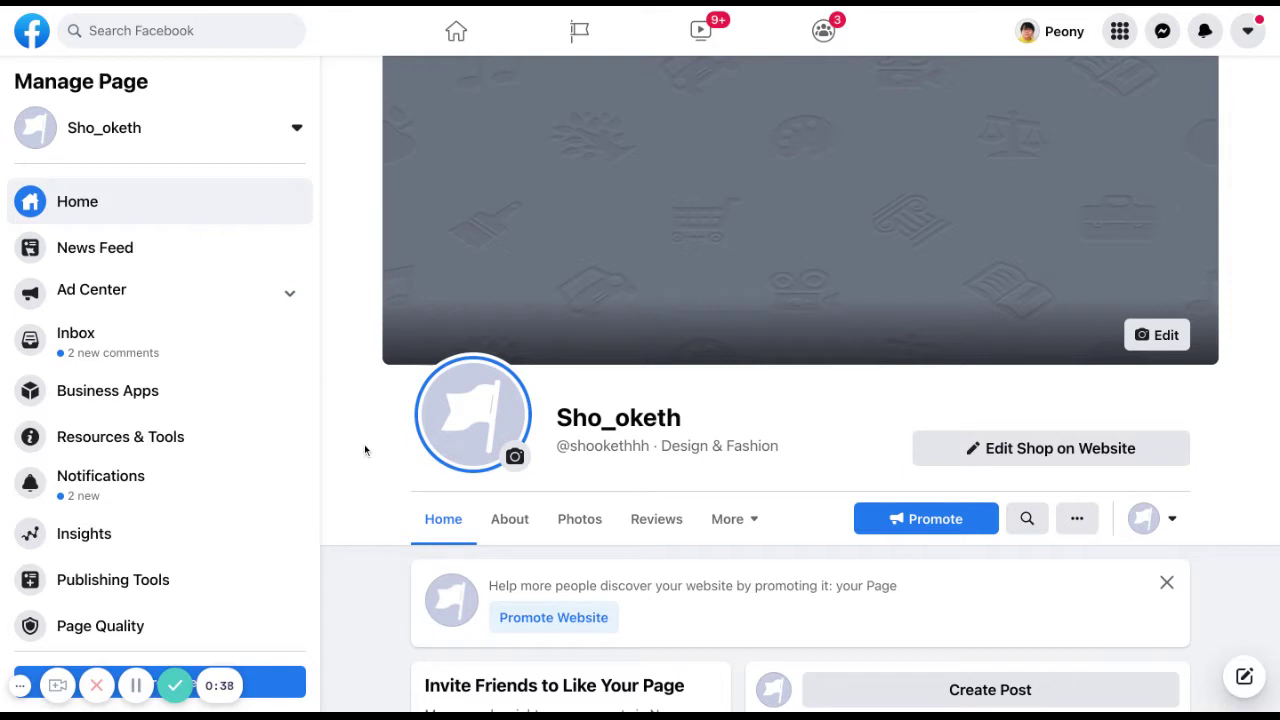
{"action": "key", "text": "slash"}
{"action": "left_click_drag", "start_coordinate": [651, 446], "coordinate": [570, 446]}
{"action": "key", "text": "slash"}
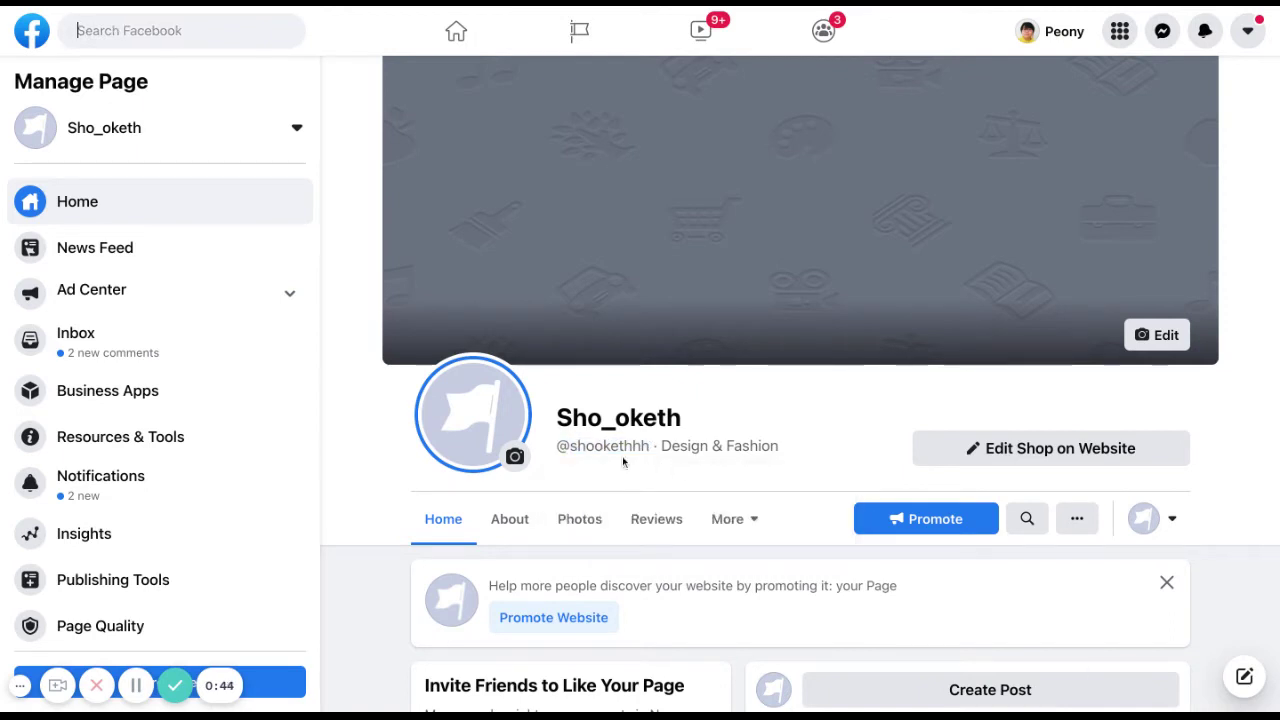
{"action": "left_click", "coordinate": [651, 451]}
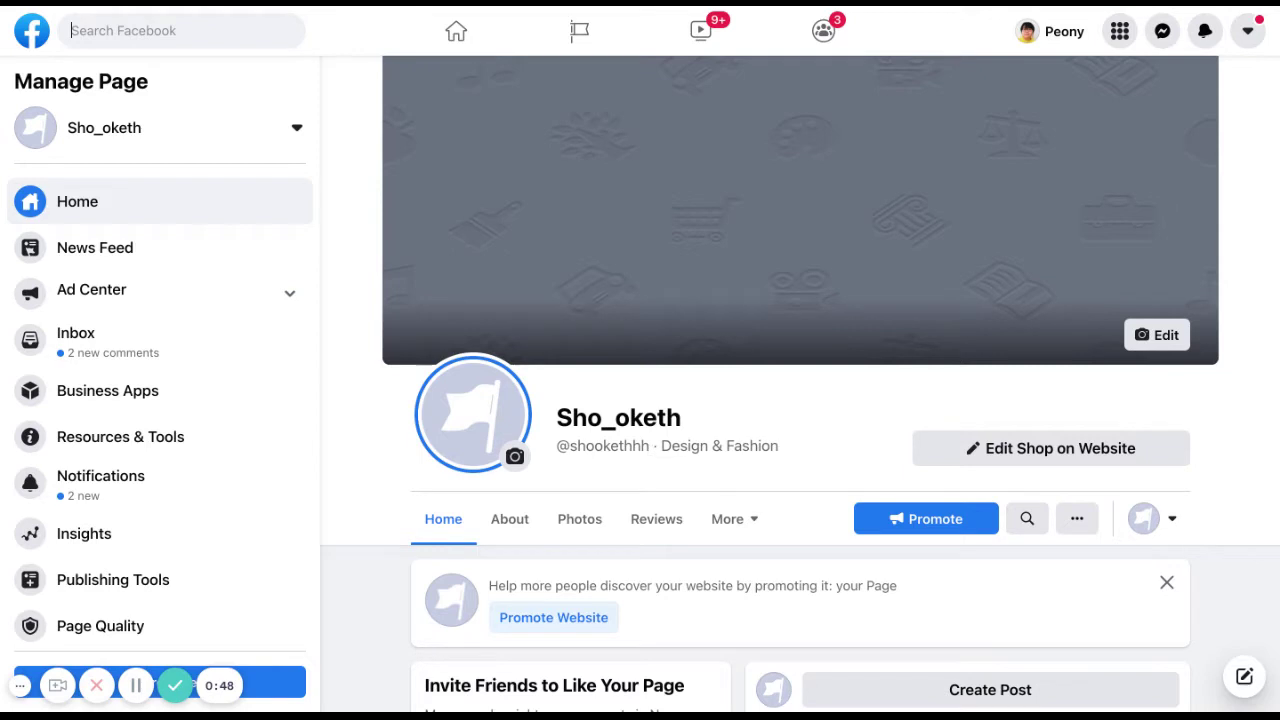
{"action": "left_click_drag", "start_coordinate": [651, 446], "coordinate": [557, 446]}
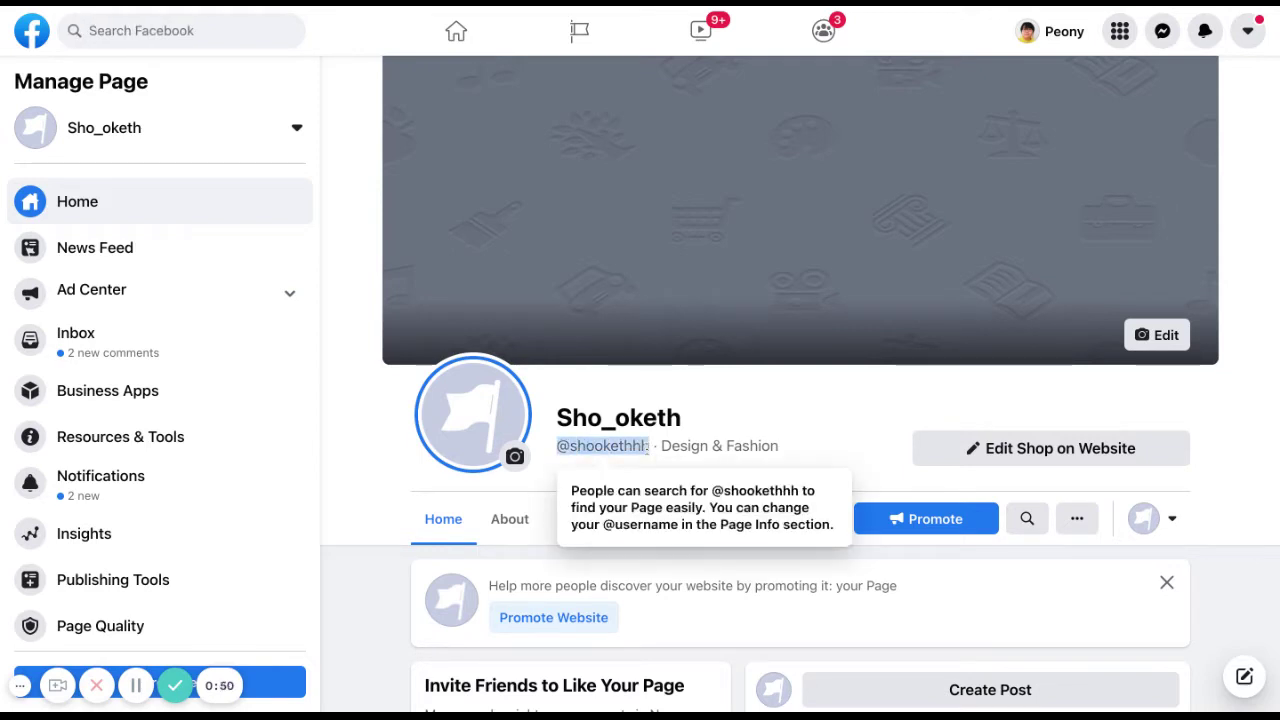
{"action": "left_click", "coordinate": [643, 452]}
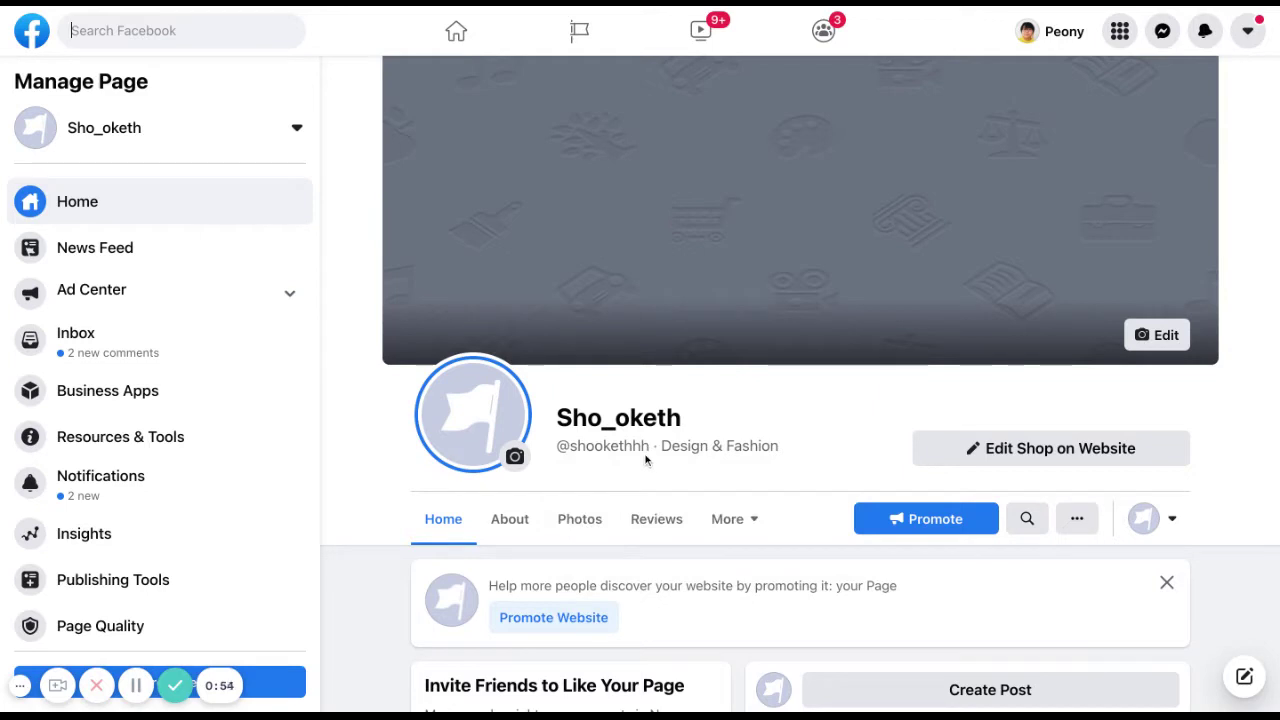
{"action": "key", "text": "/"}
Step: Scroll the Manage Page sidebar down to Edit Page Info and open it
{"action": "scroll", "coordinate": [670, 475], "scroll_direction": "down", "scroll_amount": 1}
{"action": "scroll", "coordinate": [670, 475], "scroll_direction": "up", "scroll_amount": 1}
{"action": "left_click", "coordinate": [71, 30]}
{"action": "scroll", "coordinate": [286, 486], "scroll_direction": "down", "scroll_amount": 1}
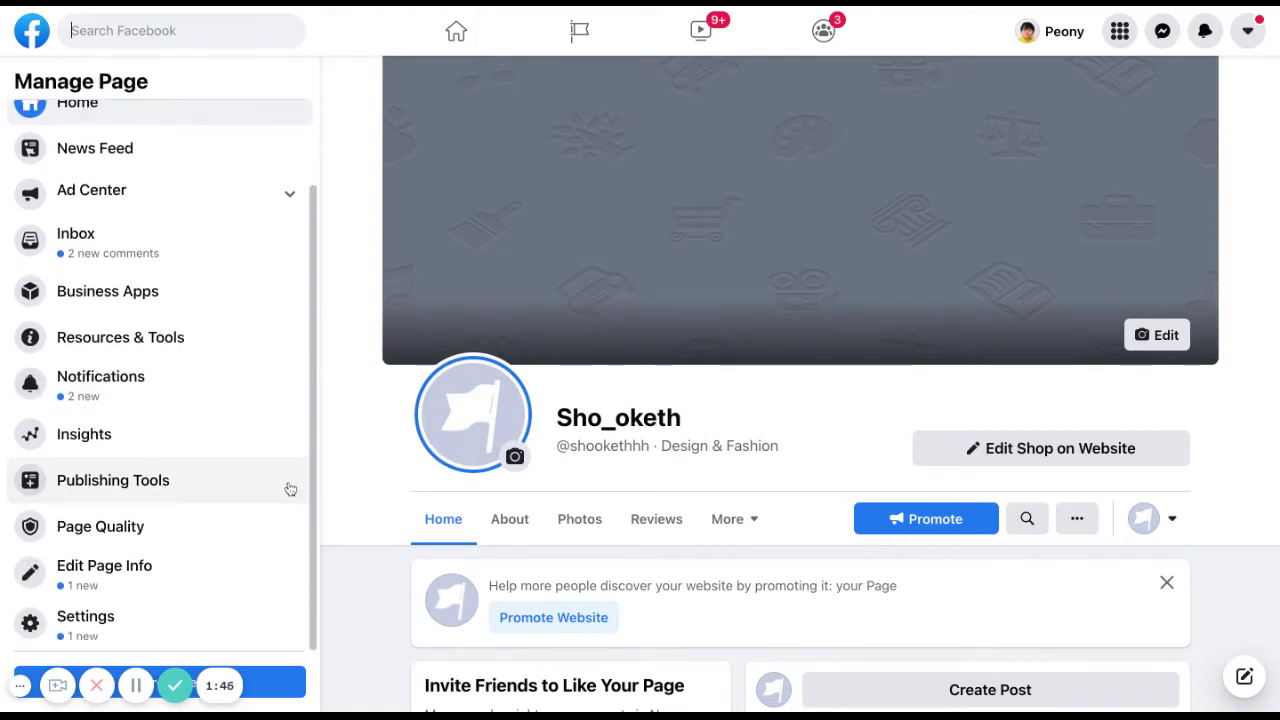
{"action": "left_click", "coordinate": [154, 586]}
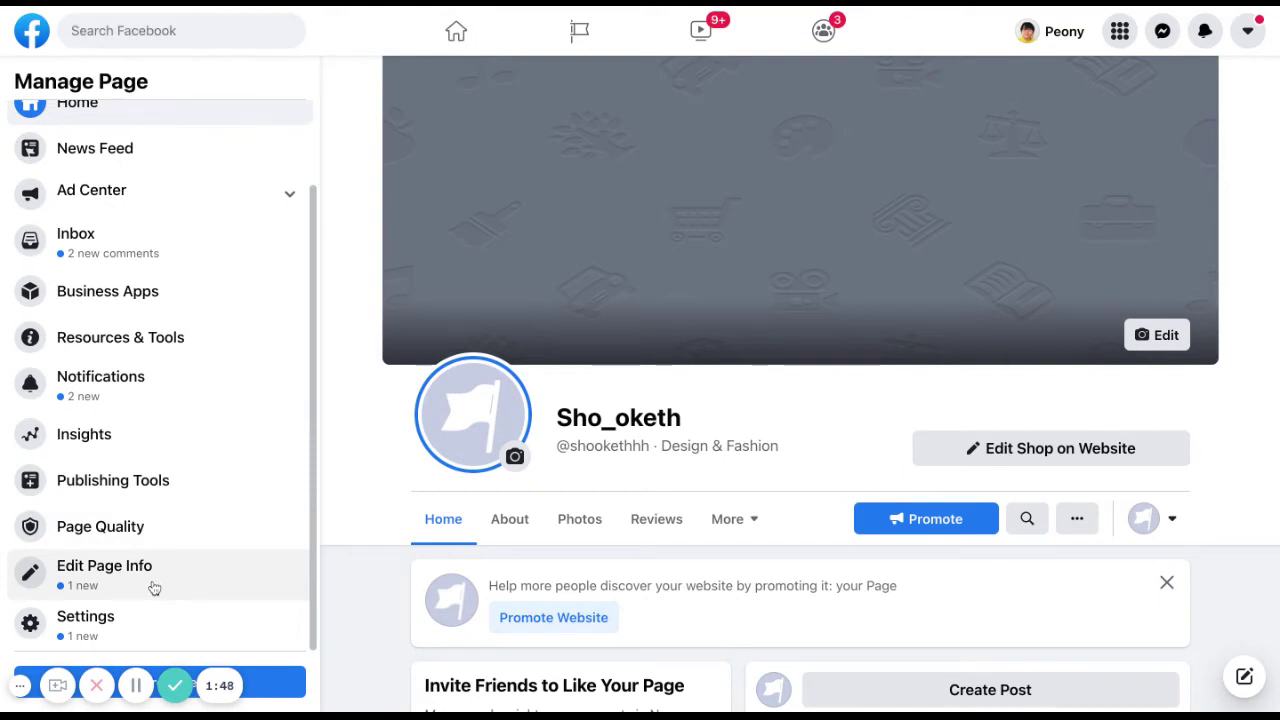
Step: Check the Name and Username fields without editing, then go back to the Sho_oketh Home view
{"action": "left_click", "coordinate": [448, 252]}
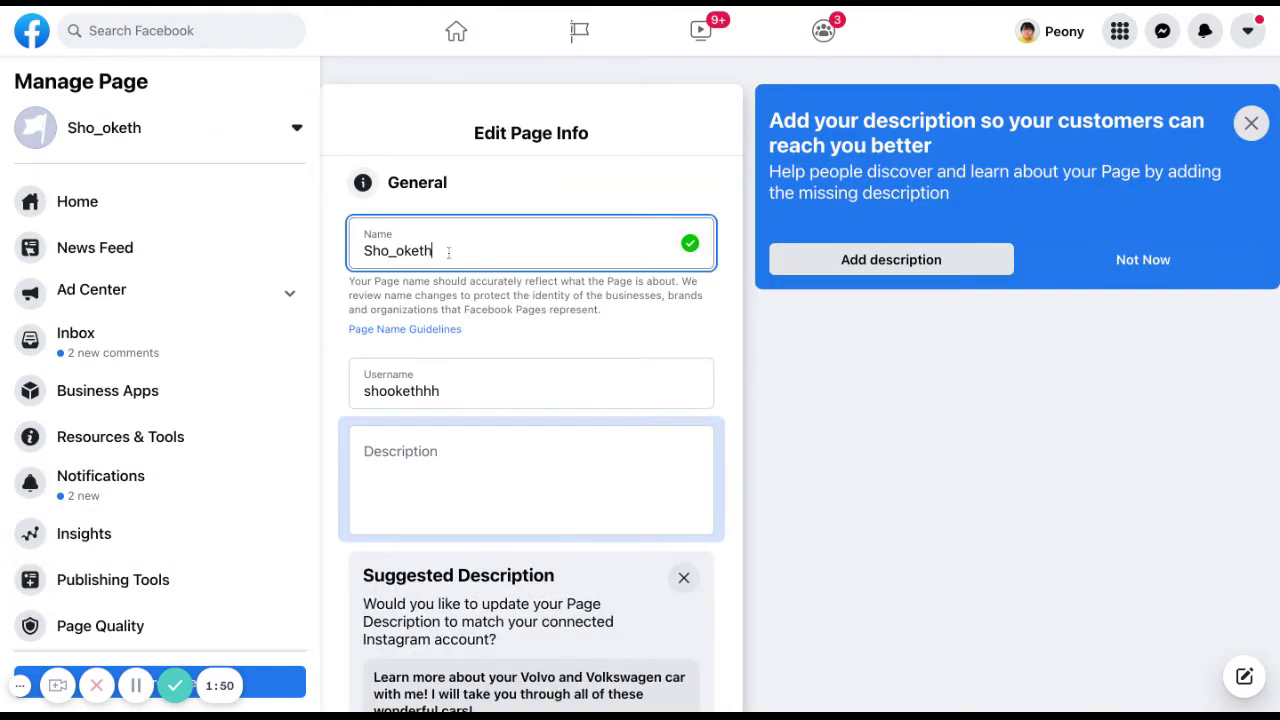
{"action": "left_click", "coordinate": [460, 385]}
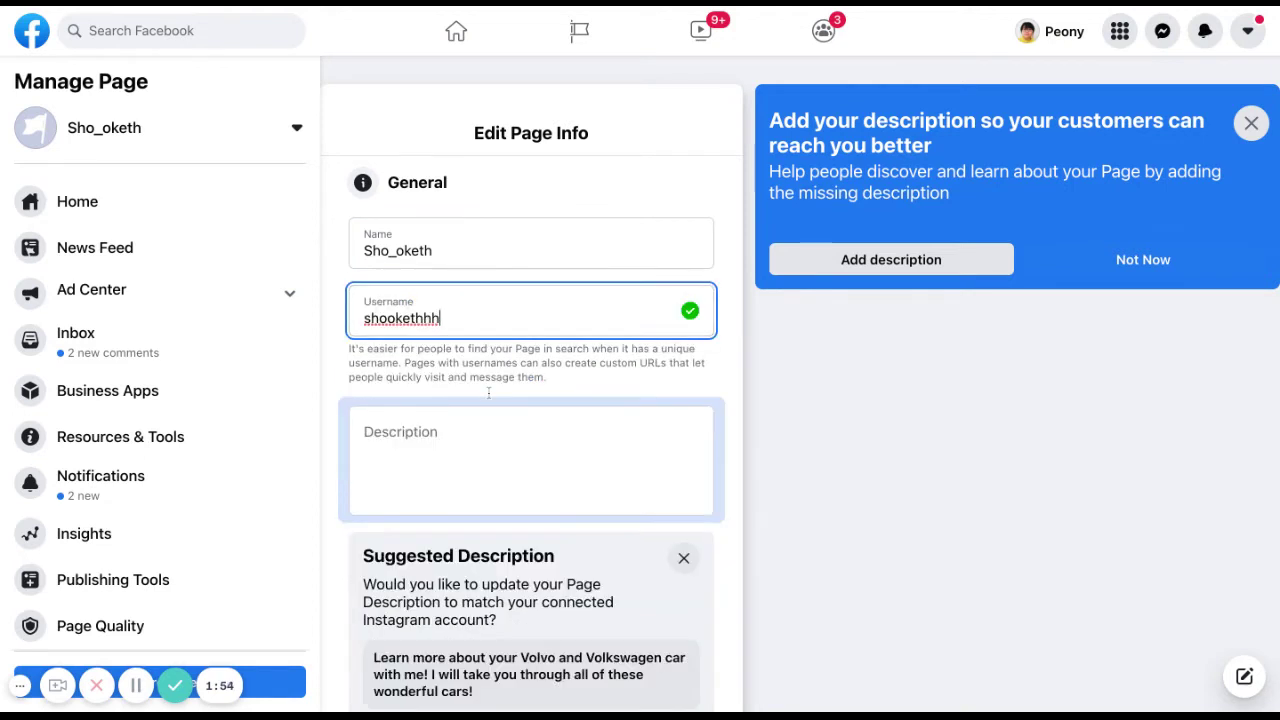
{"action": "left_click", "coordinate": [466, 245]}
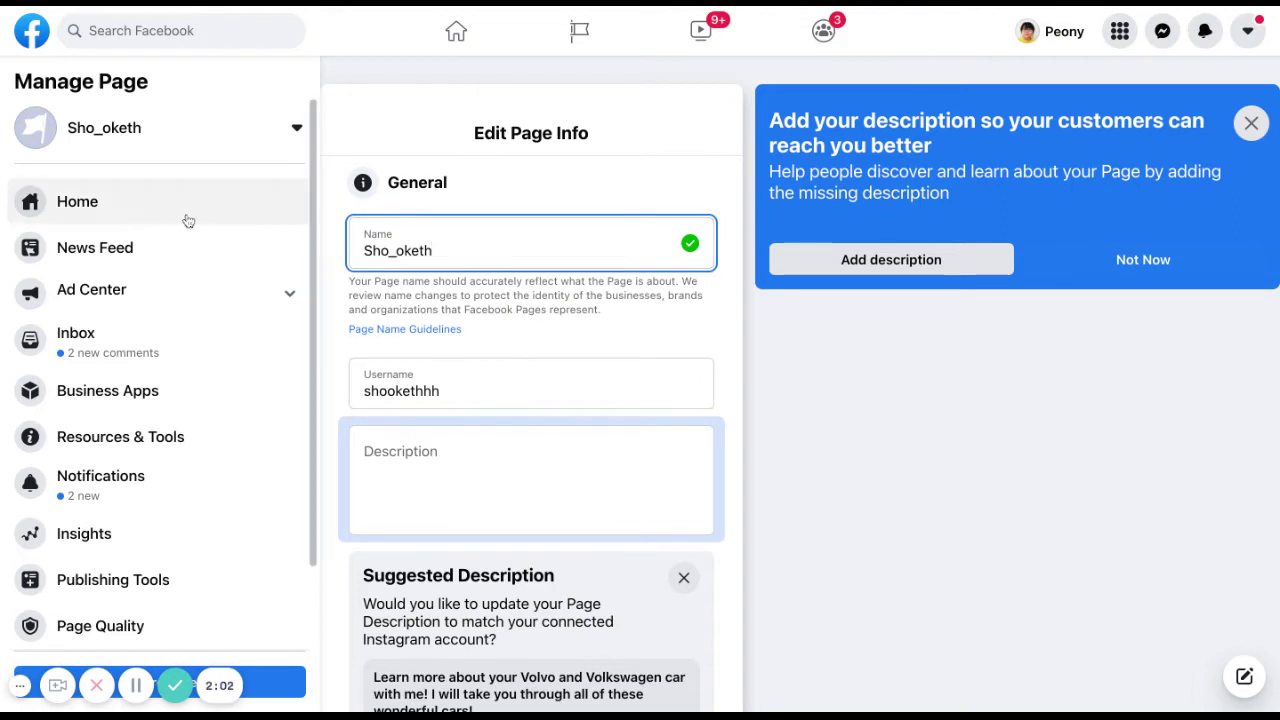
{"action": "left_click", "coordinate": [128, 216]}
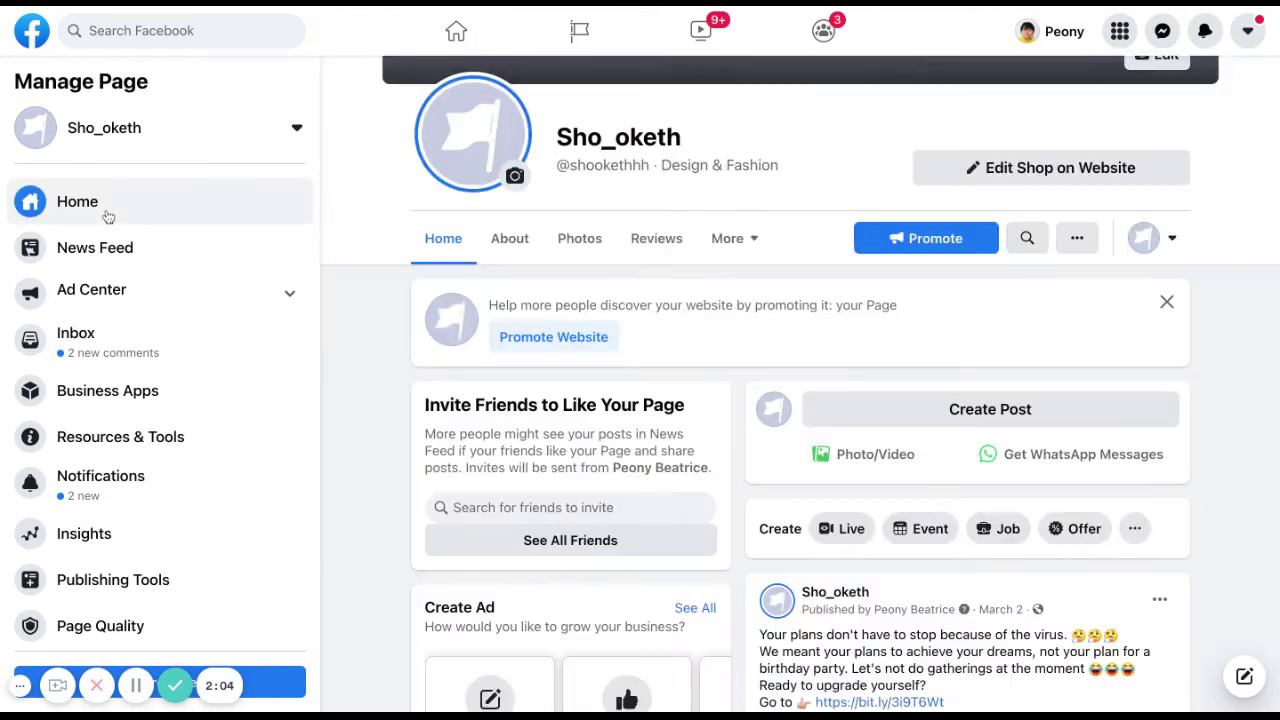
{"action": "scroll", "coordinate": [686, 318], "scroll_direction": "up", "scroll_amount": 3}
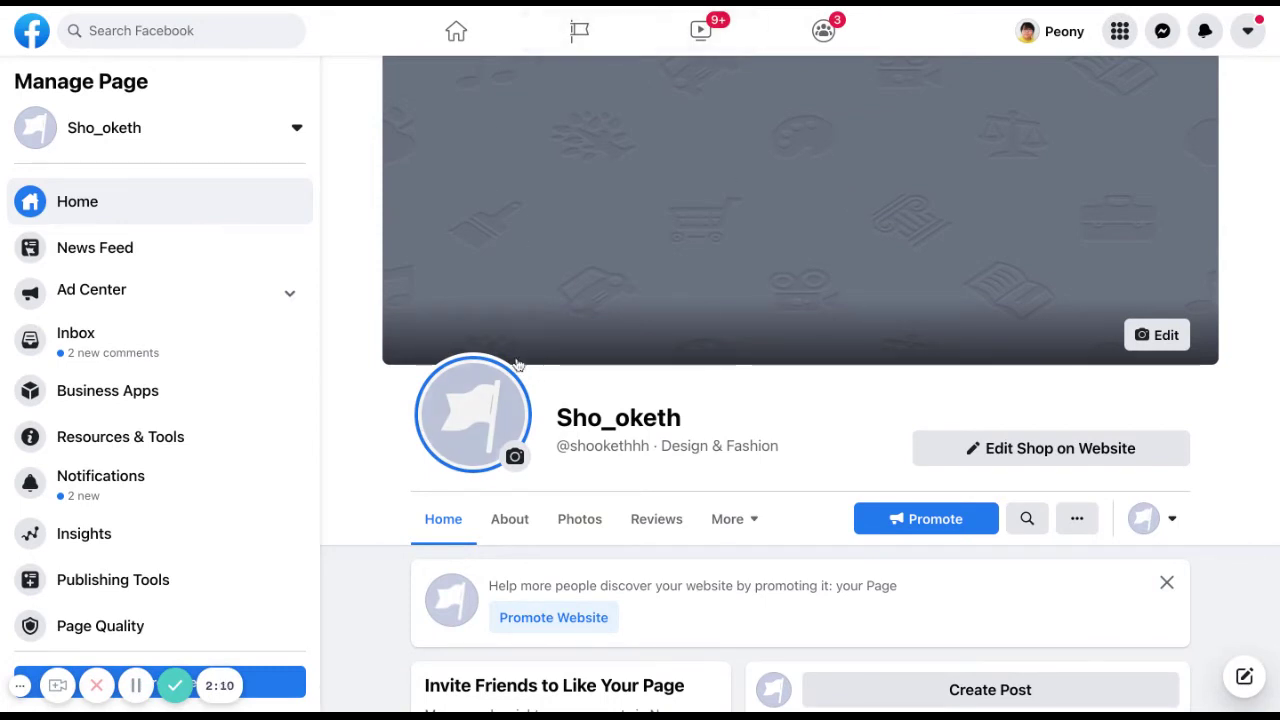
Step: Start a profile picture upload, then cancel and discard the car photo crop
{"action": "left_click", "coordinate": [515, 458]}
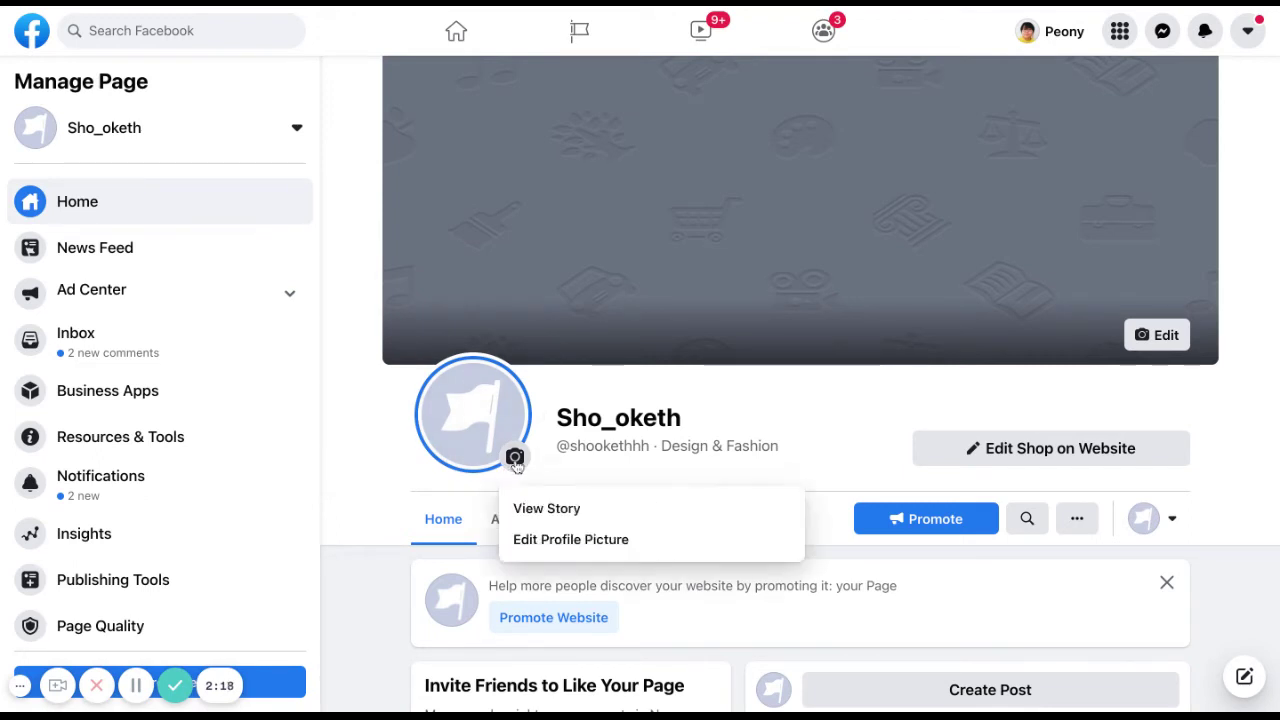
{"action": "left_click", "coordinate": [543, 540]}
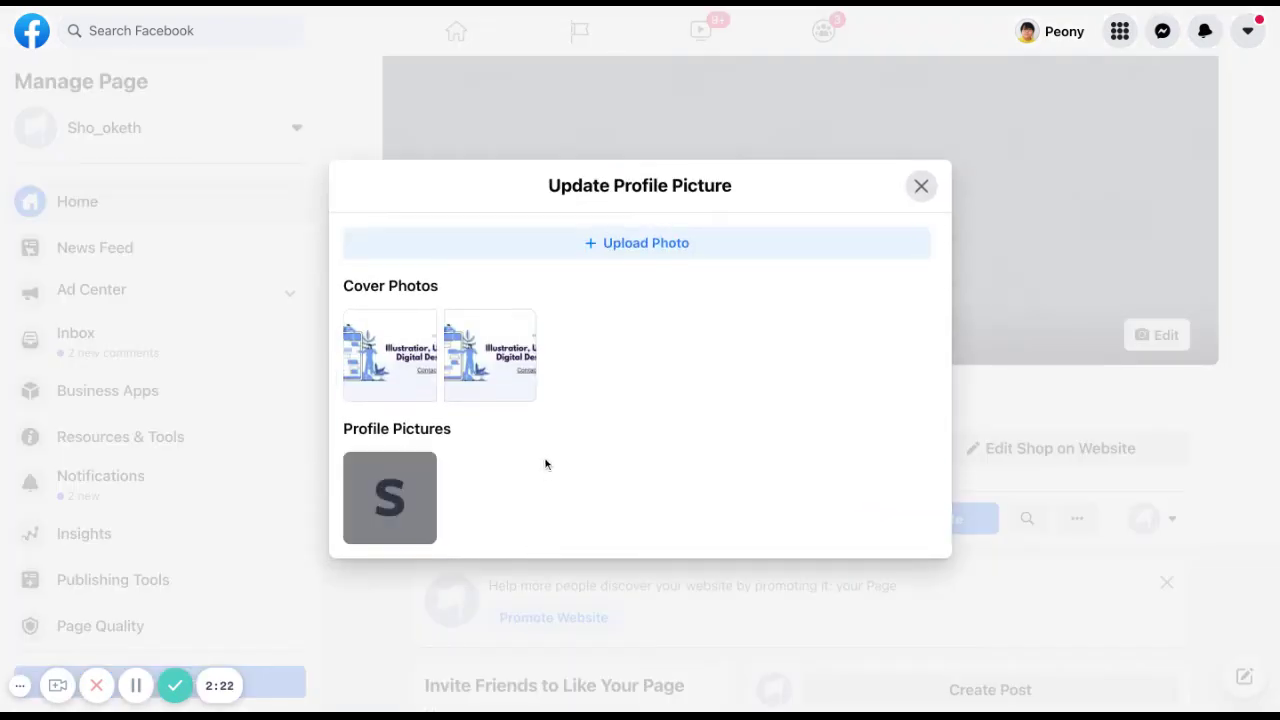
{"action": "left_click", "coordinate": [616, 250]}
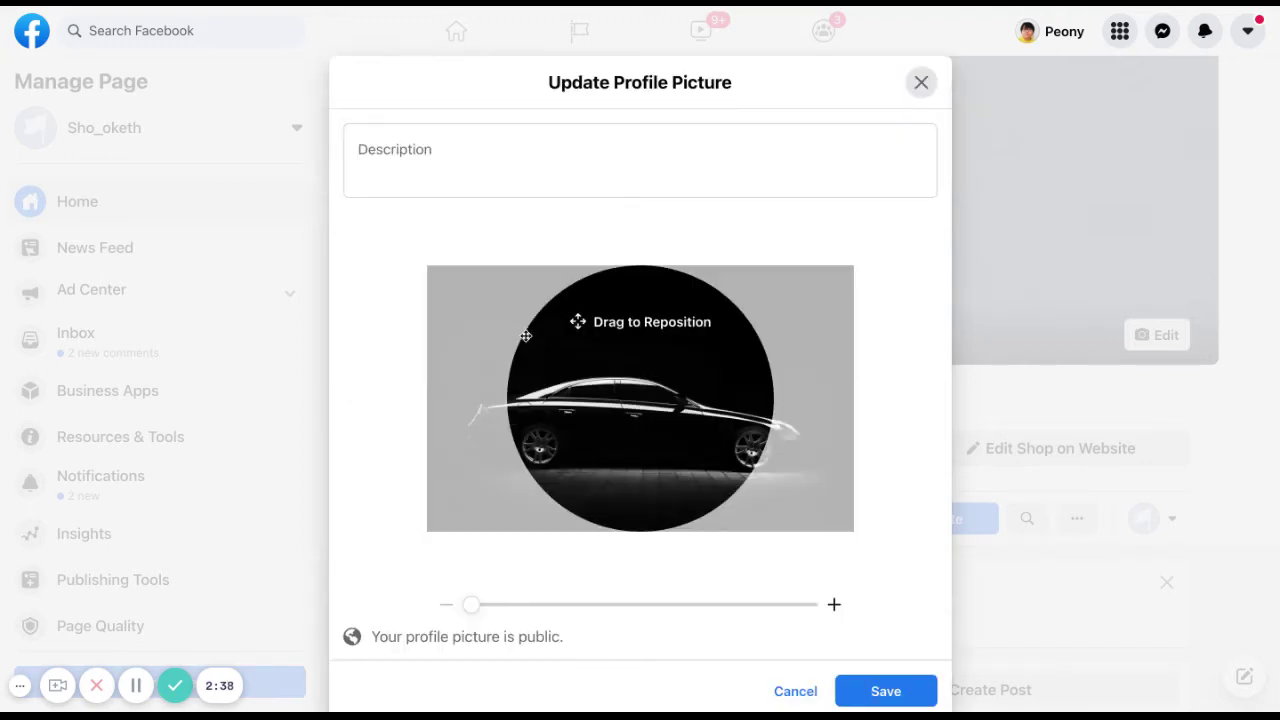
{"action": "left_click", "coordinate": [796, 691]}
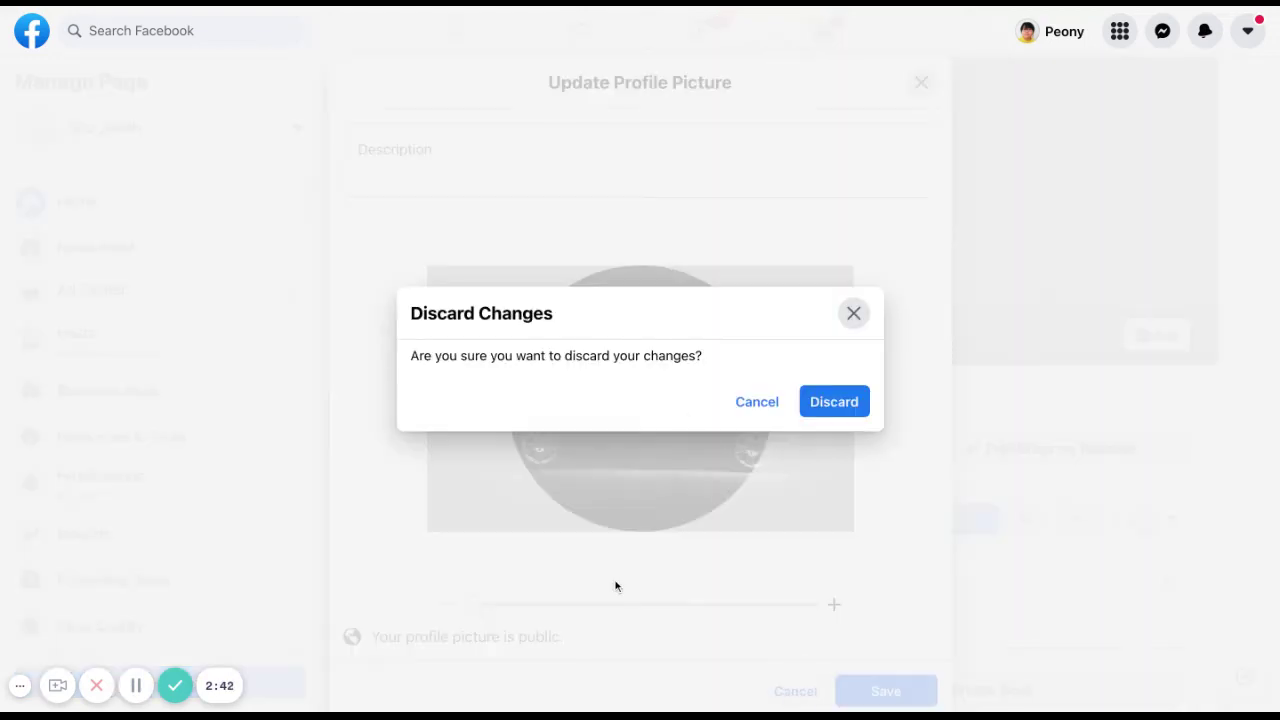
{"action": "left_click", "coordinate": [820, 410]}
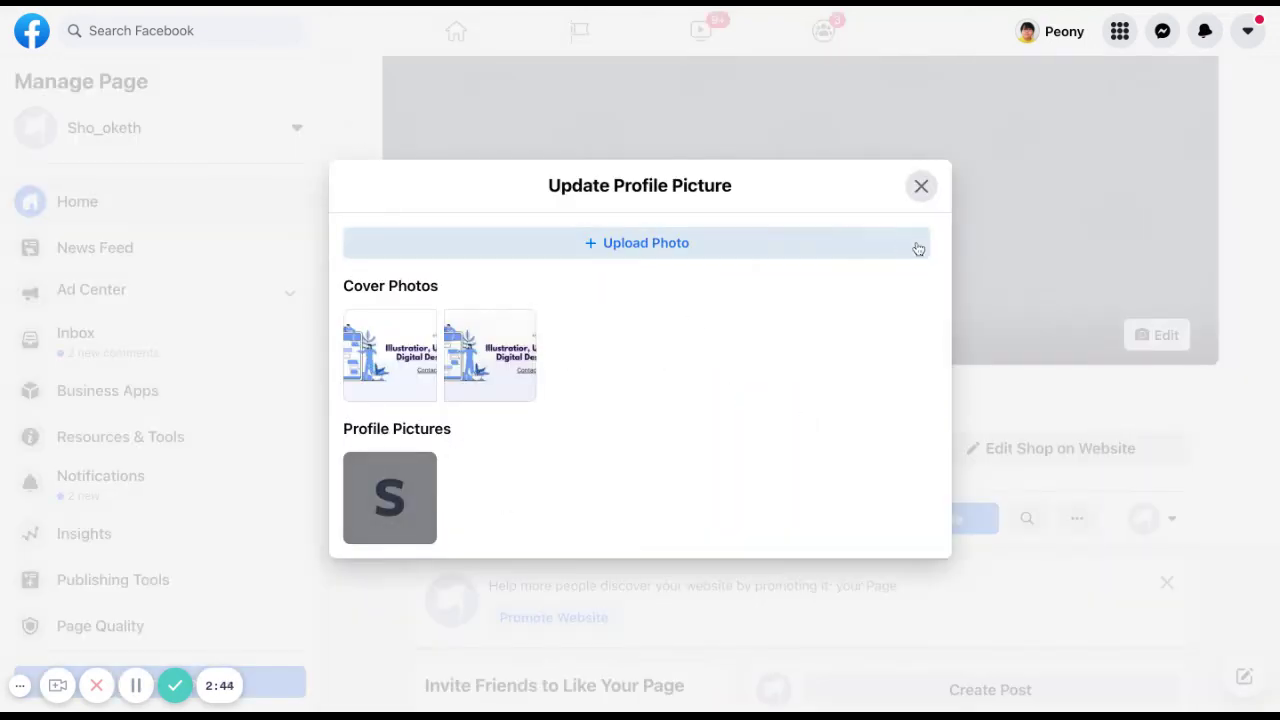
Step: Upload and crop the woman's portrait, describe it 'test this is a description', and save
{"action": "left_click", "coordinate": [688, 257]}
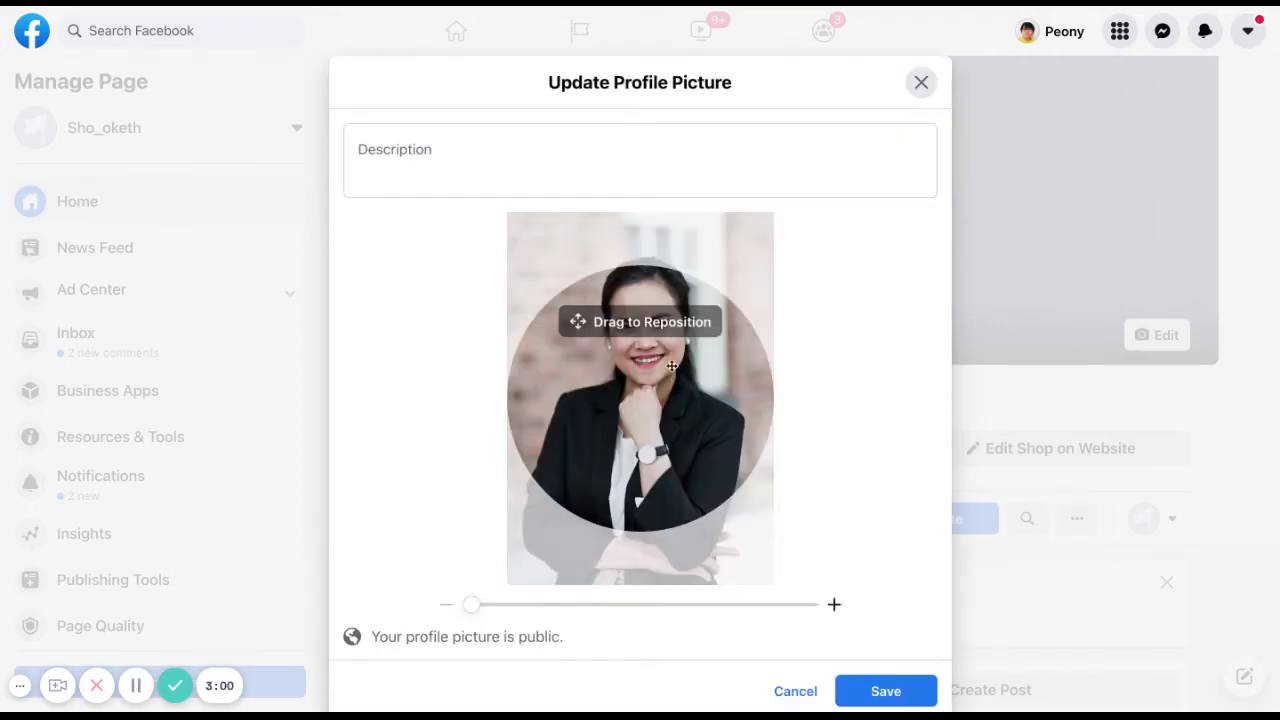
{"action": "left_click_drag", "start_coordinate": [671, 313], "coordinate": [661, 413]}
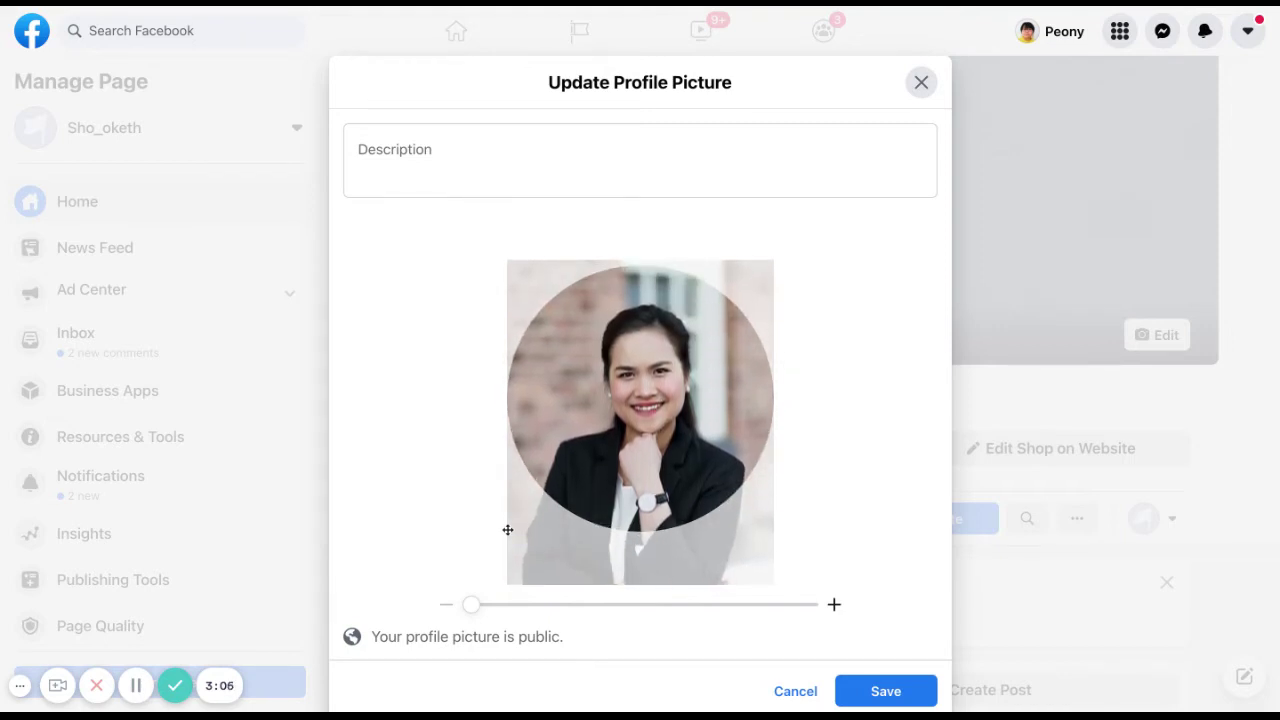
{"action": "left_click_drag", "start_coordinate": [478, 612], "coordinate": [478, 612]}
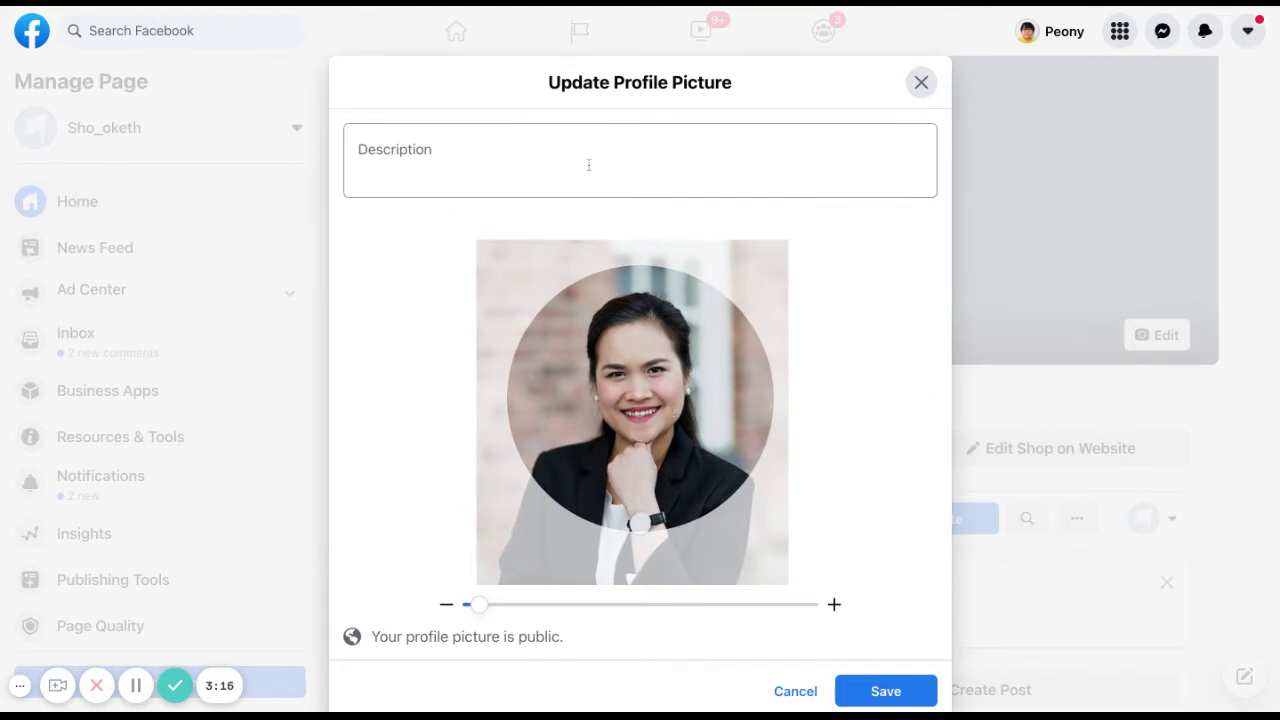
{"action": "left_click", "coordinate": [470, 155]}
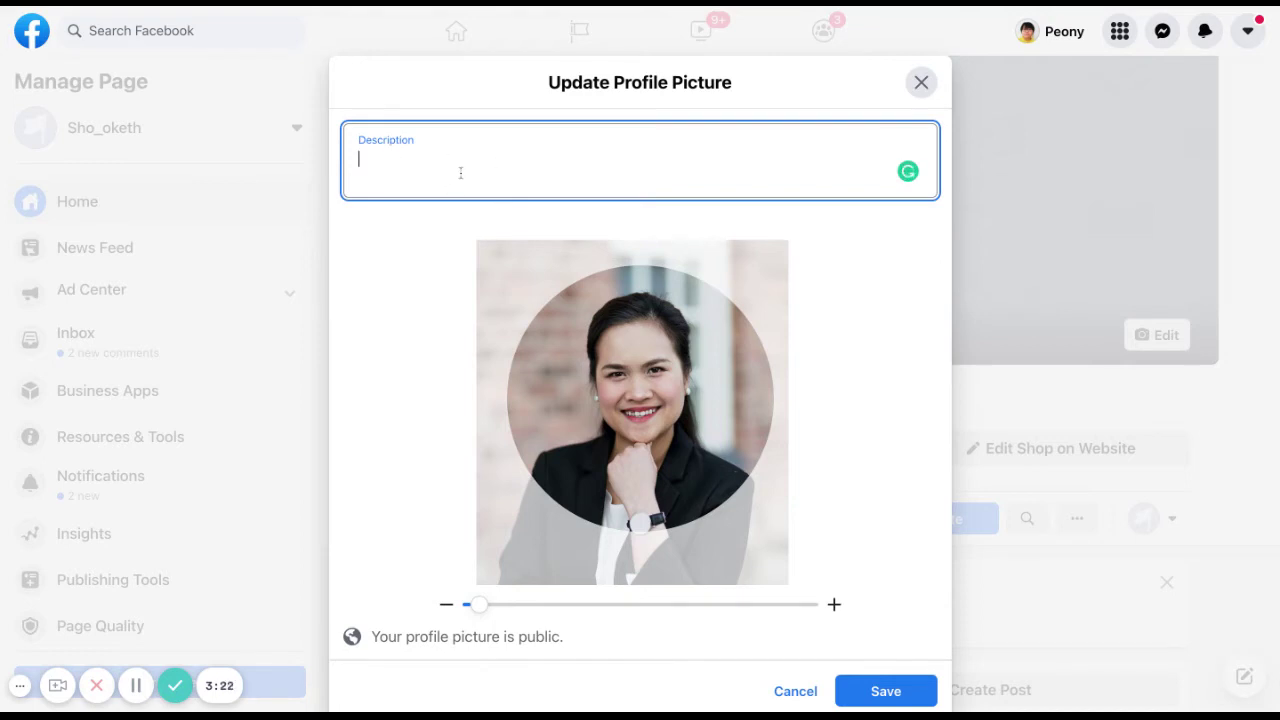
{"action": "type", "text": "test this is a des"}
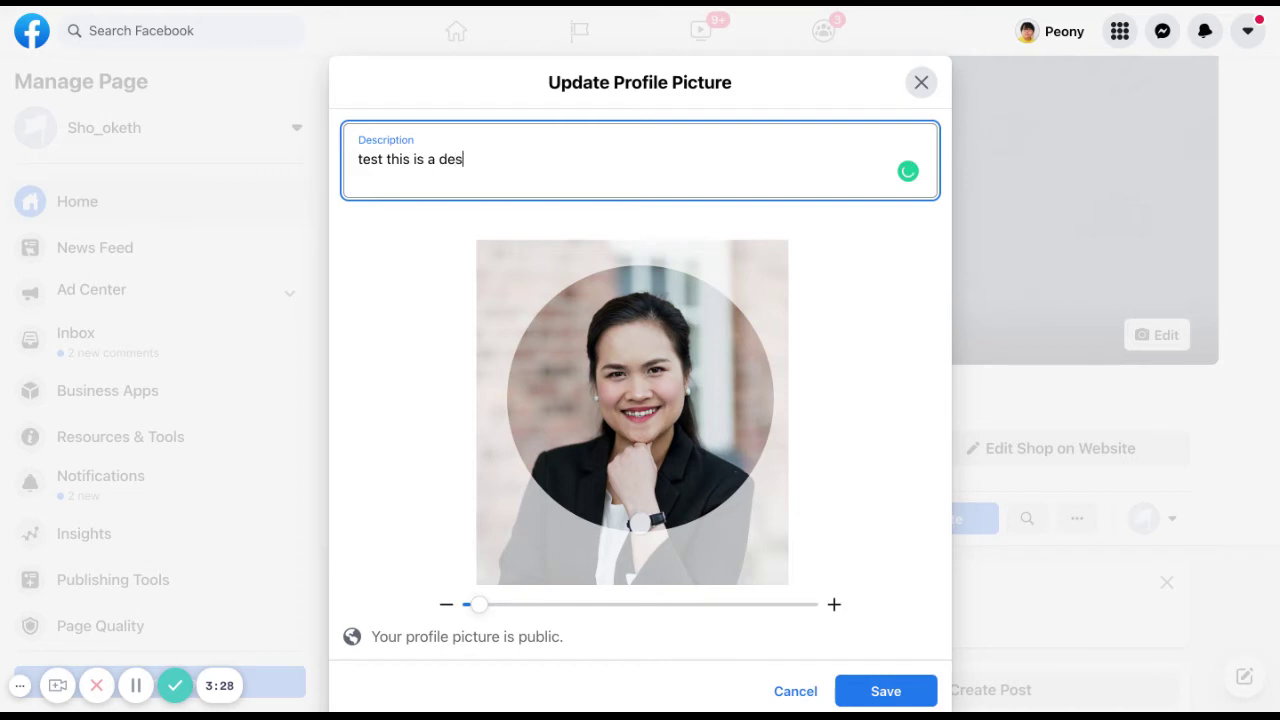
{"action": "type", "text": "cription"}
{"action": "left_click", "coordinate": [886, 691]}
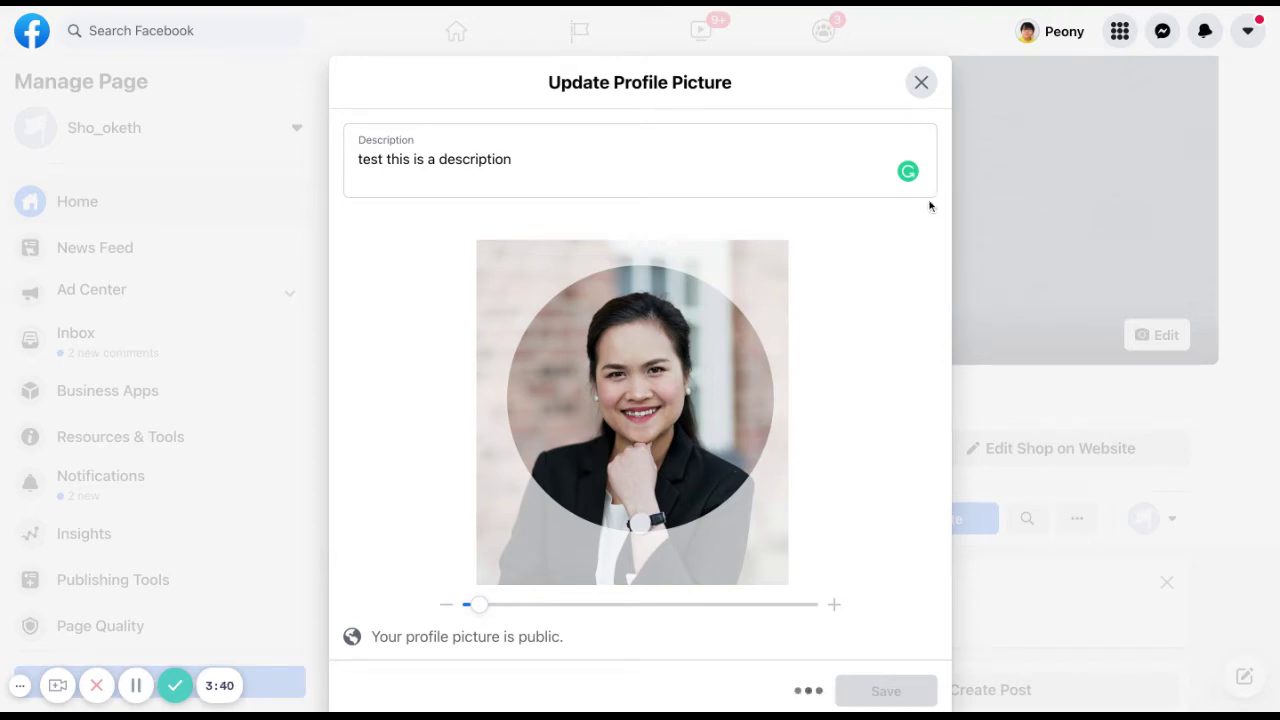
{"action": "scroll", "coordinate": [750, 536], "scroll_direction": "down", "scroll_amount": 5}
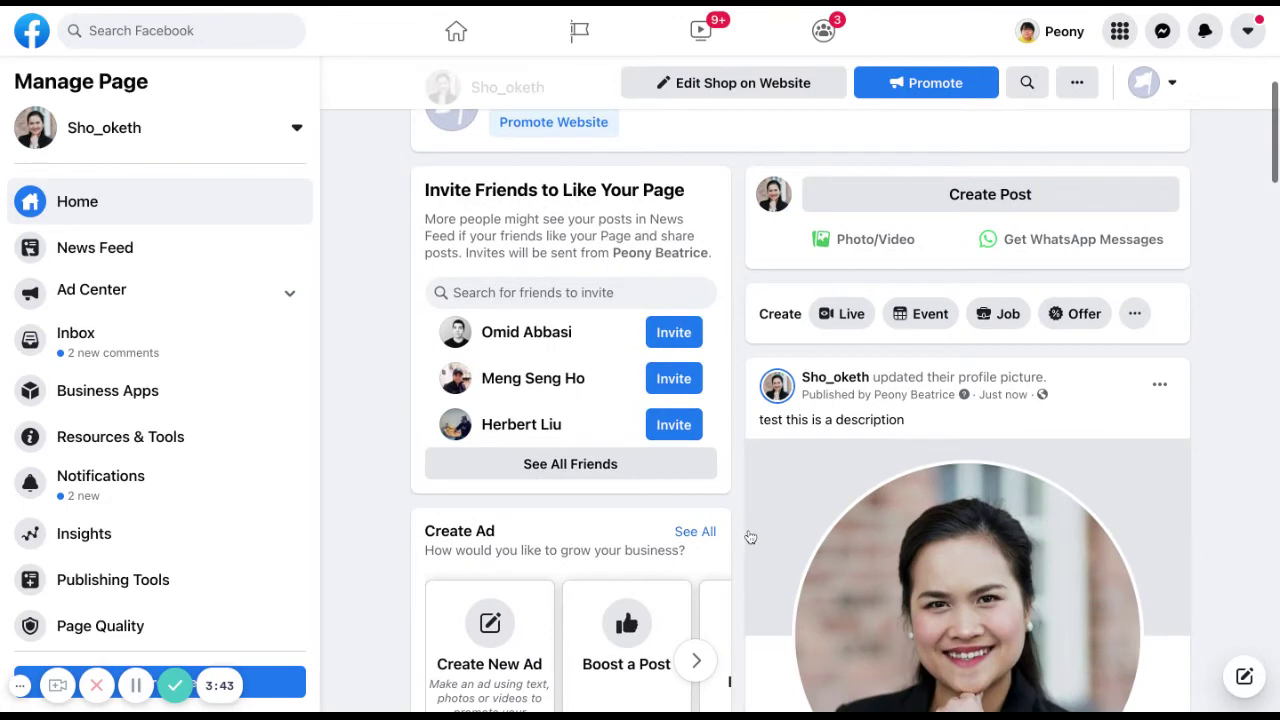
{"action": "scroll", "coordinate": [884, 529], "scroll_direction": "down", "scroll_amount": 2}
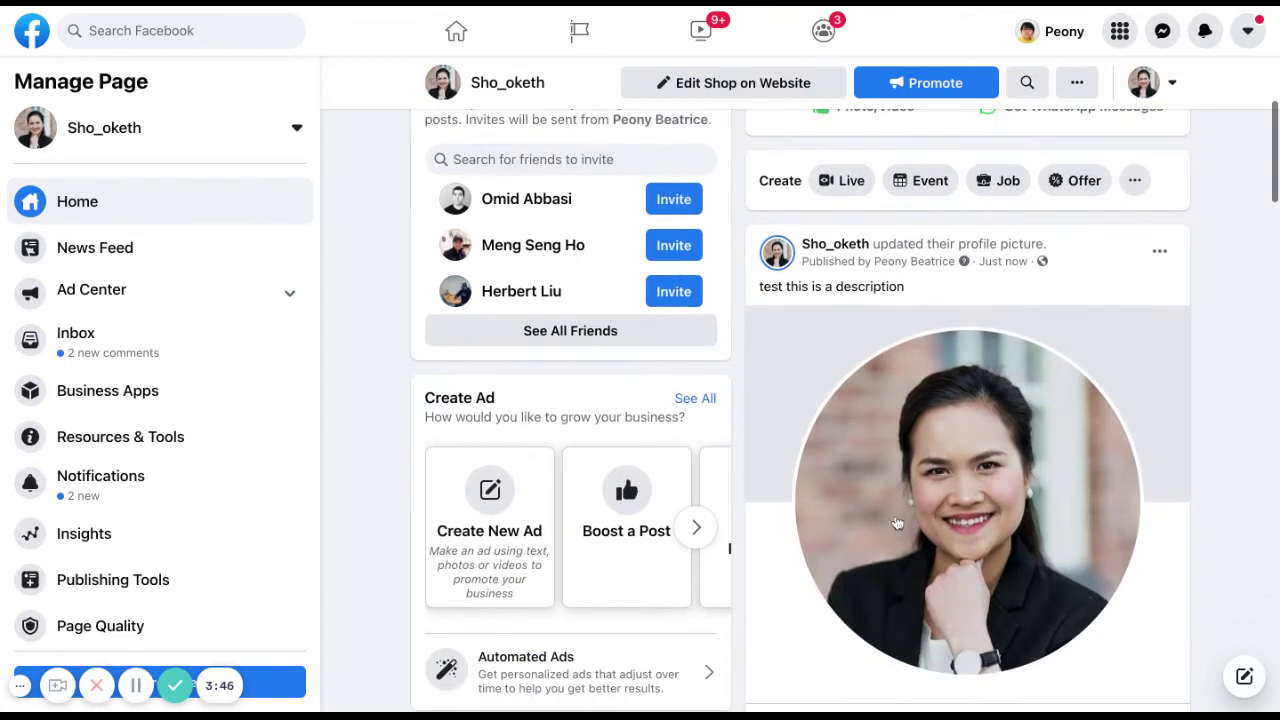
{"action": "scroll", "coordinate": [905, 477], "scroll_direction": "up", "scroll_amount": 5}
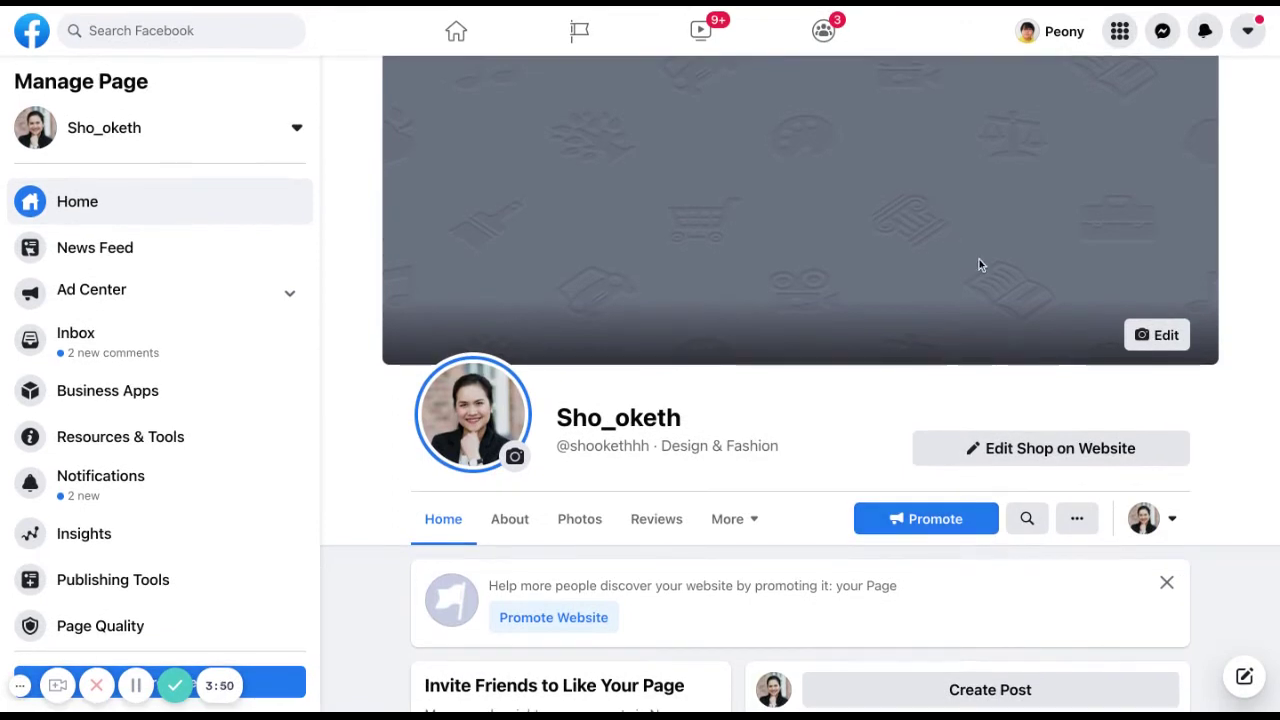
Step: Upload the black car photo as the cover, nudge its position, and save it
{"action": "left_click", "coordinate": [1158, 340]}
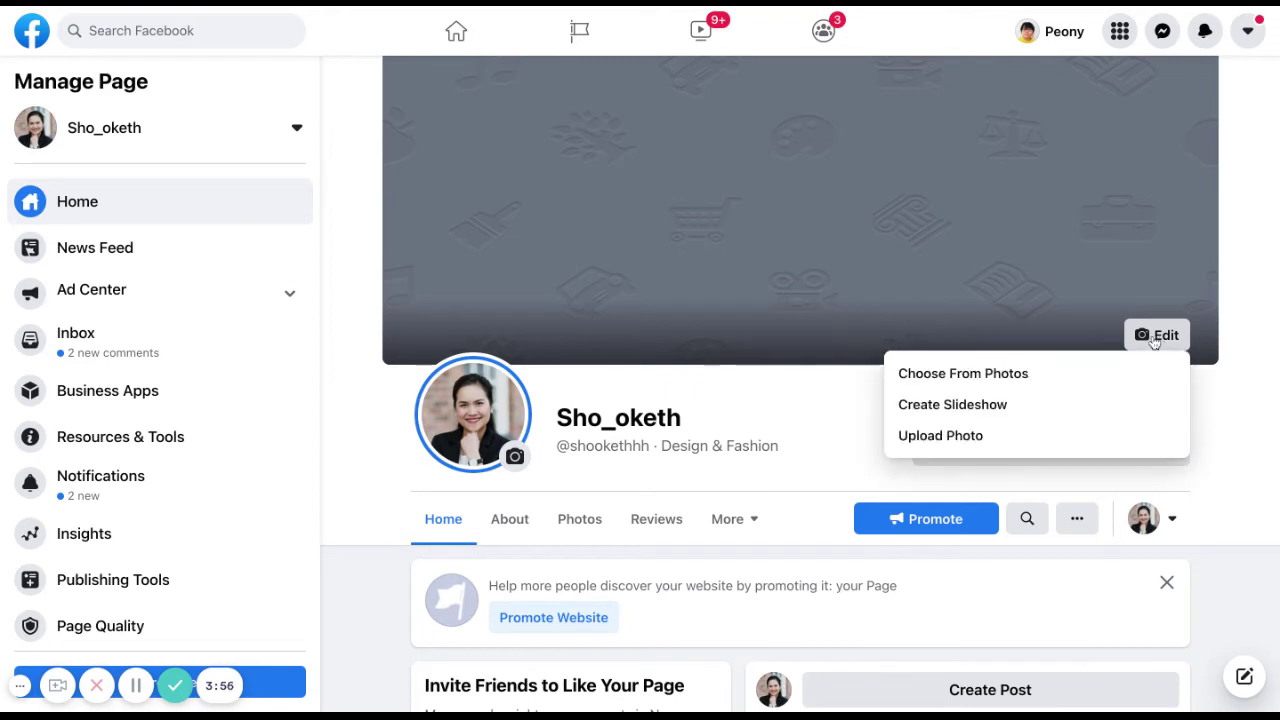
{"action": "left_click", "coordinate": [961, 437]}
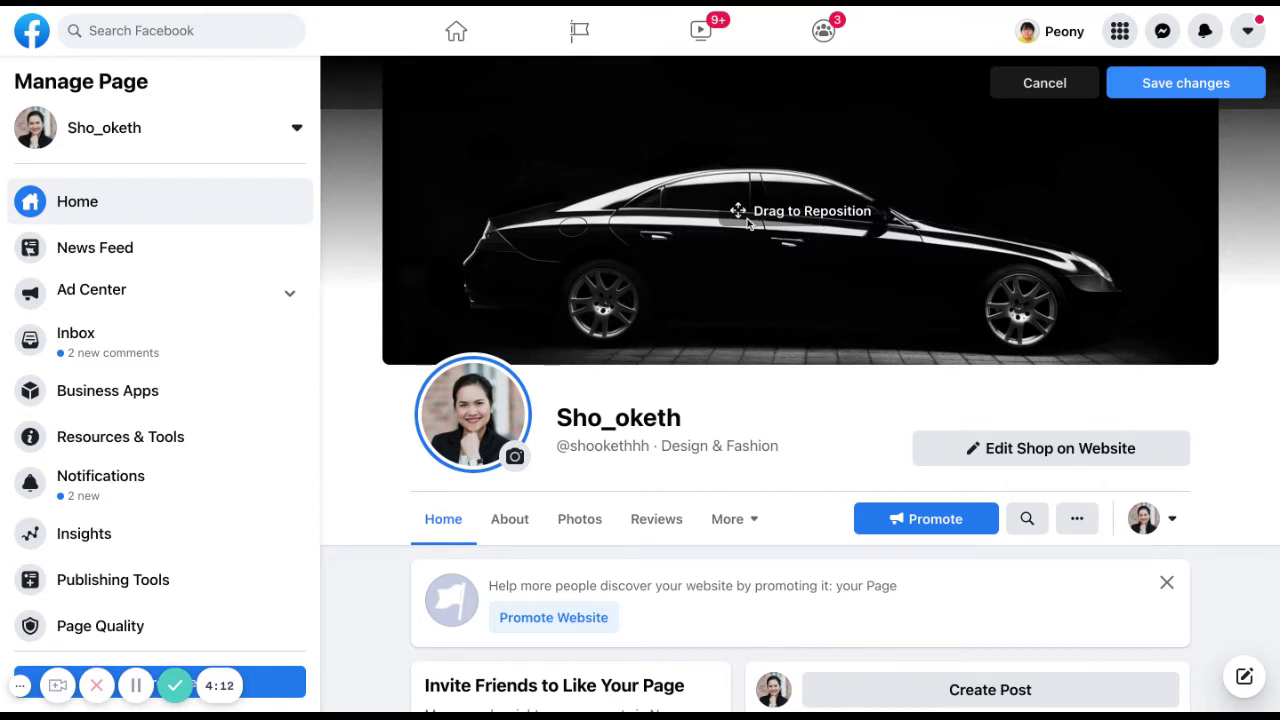
{"action": "mouse_move", "coordinate": [802, 268]}
{"action": "left_mouse_down"}
{"action": "mouse_move", "coordinate": [802, 240]}
{"action": "mouse_move", "coordinate": [801, 288]}
{"action": "mouse_move", "coordinate": [801, 270]}
{"action": "left_mouse_up"}
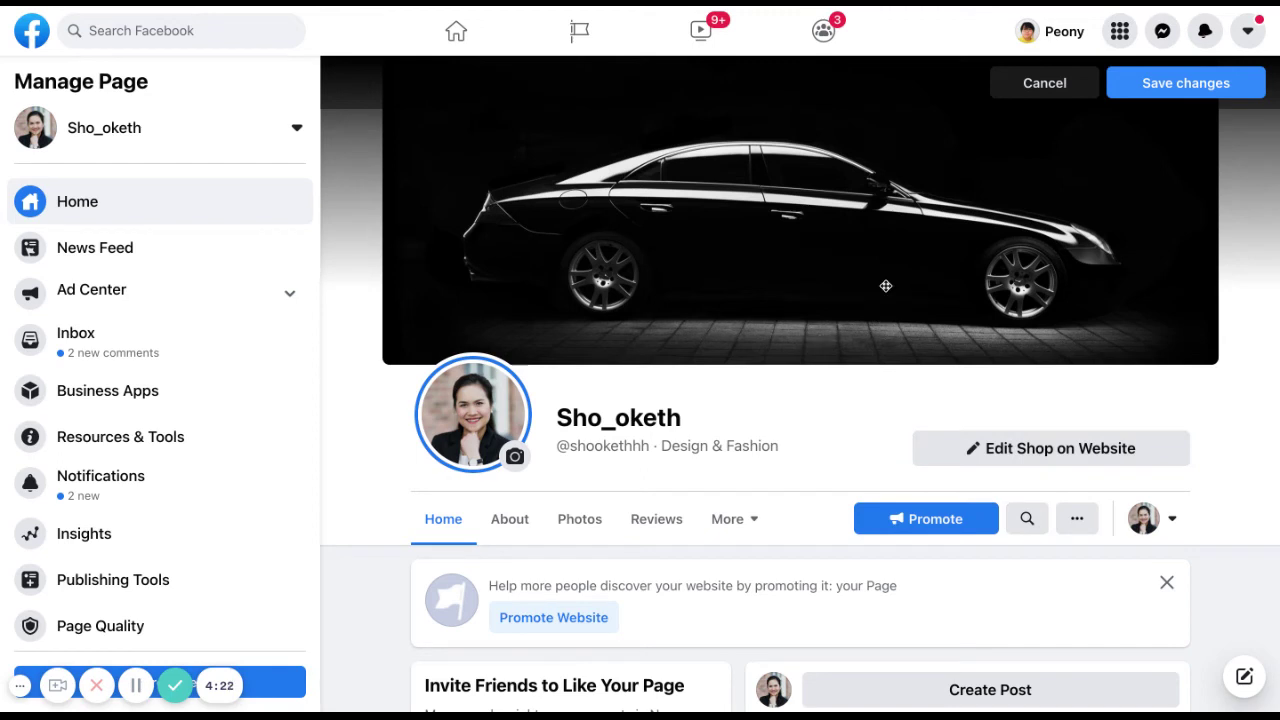
{"action": "left_click", "coordinate": [1160, 85]}
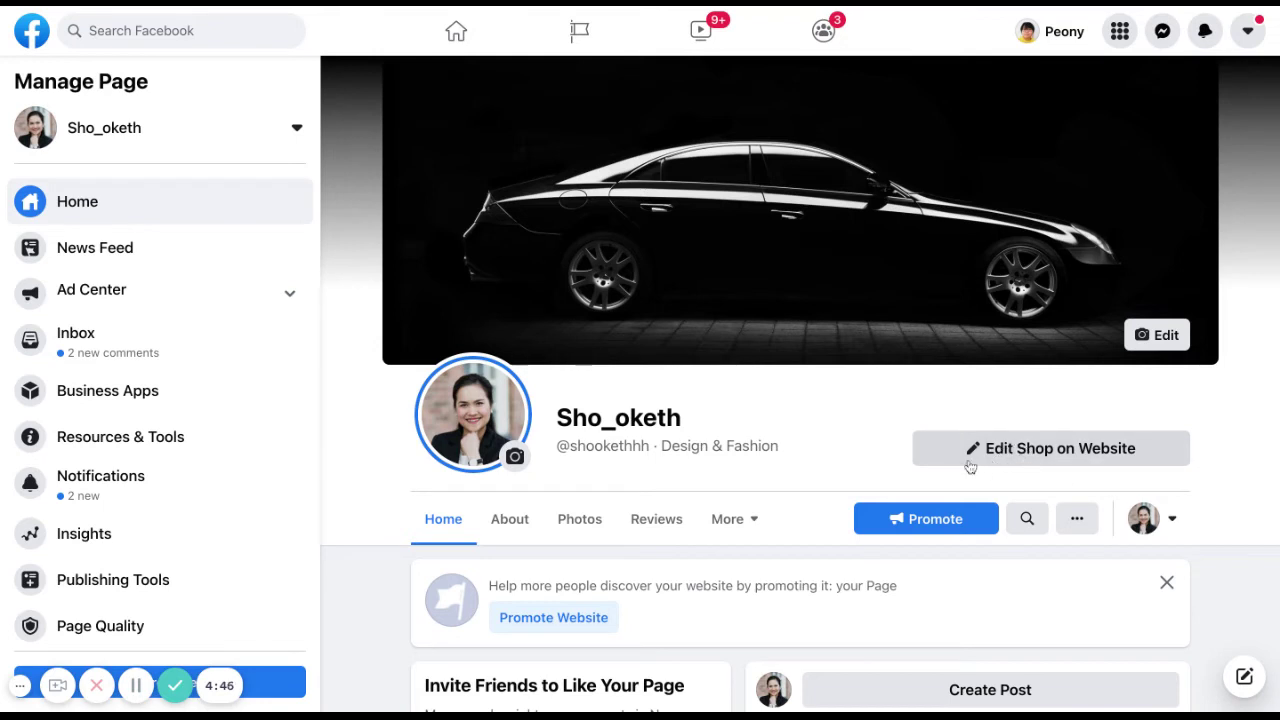
Step: Open Edit Button for the action button, preview Call Now, then return to the action list
{"action": "left_click", "coordinate": [1021, 460]}
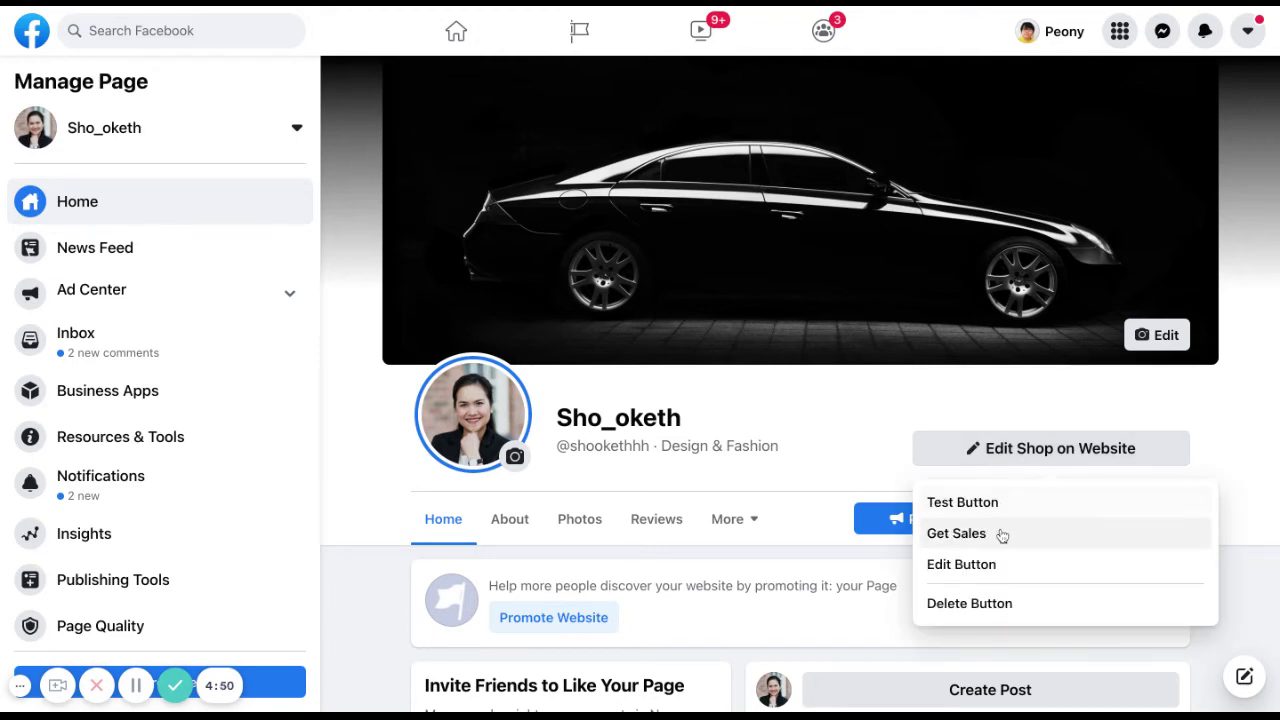
{"action": "left_click", "coordinate": [996, 566]}
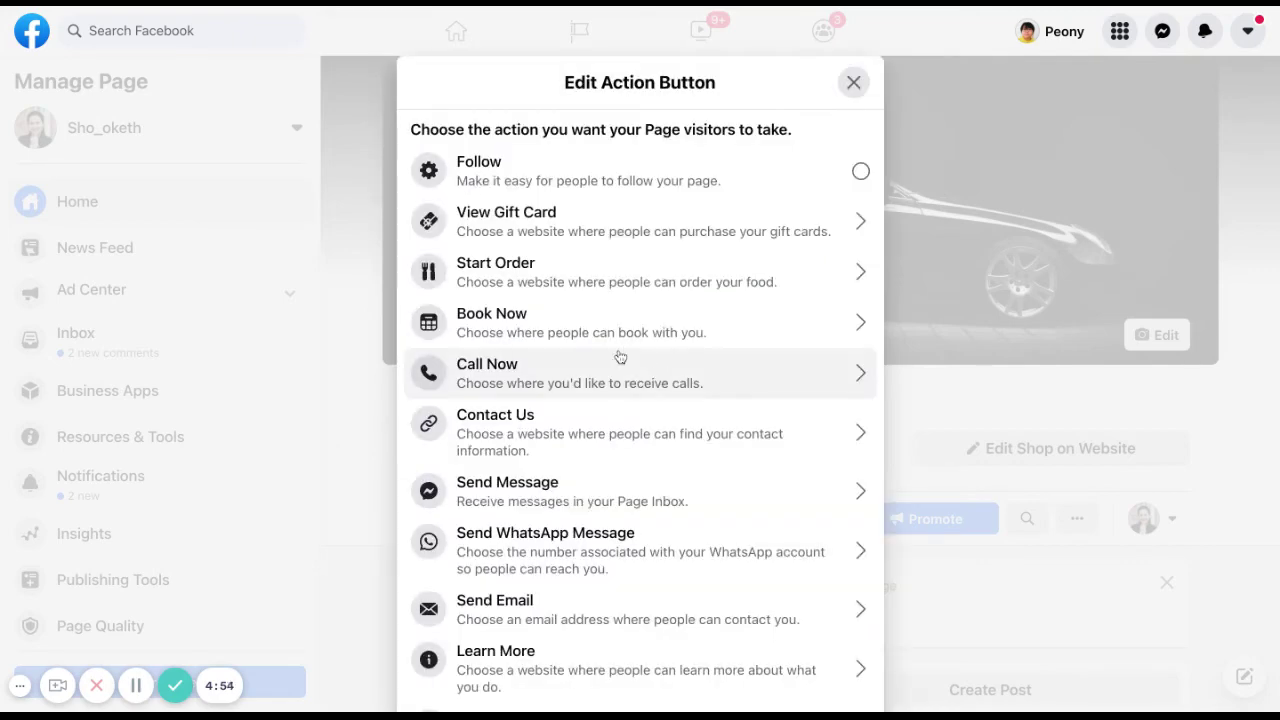
{"action": "scroll", "coordinate": [679, 404], "scroll_direction": "down", "scroll_amount": 5}
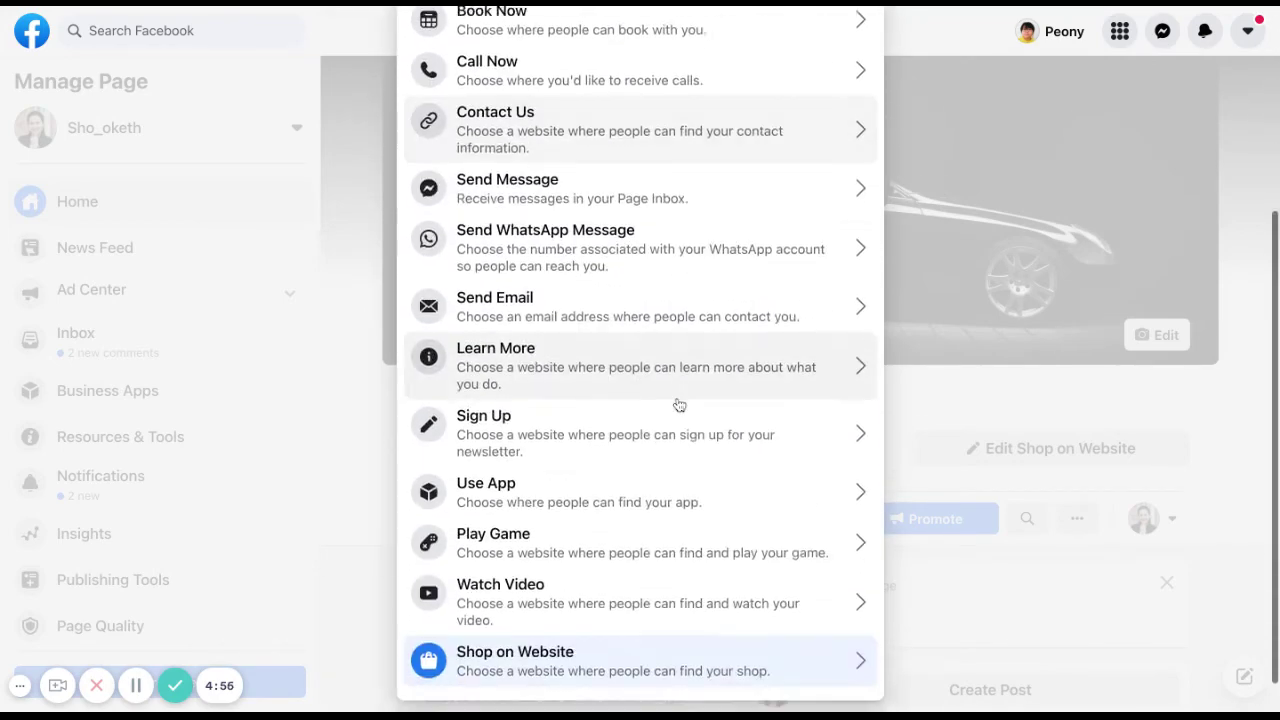
{"action": "scroll", "coordinate": [640, 400], "scroll_direction": "up", "scroll_amount": 5}
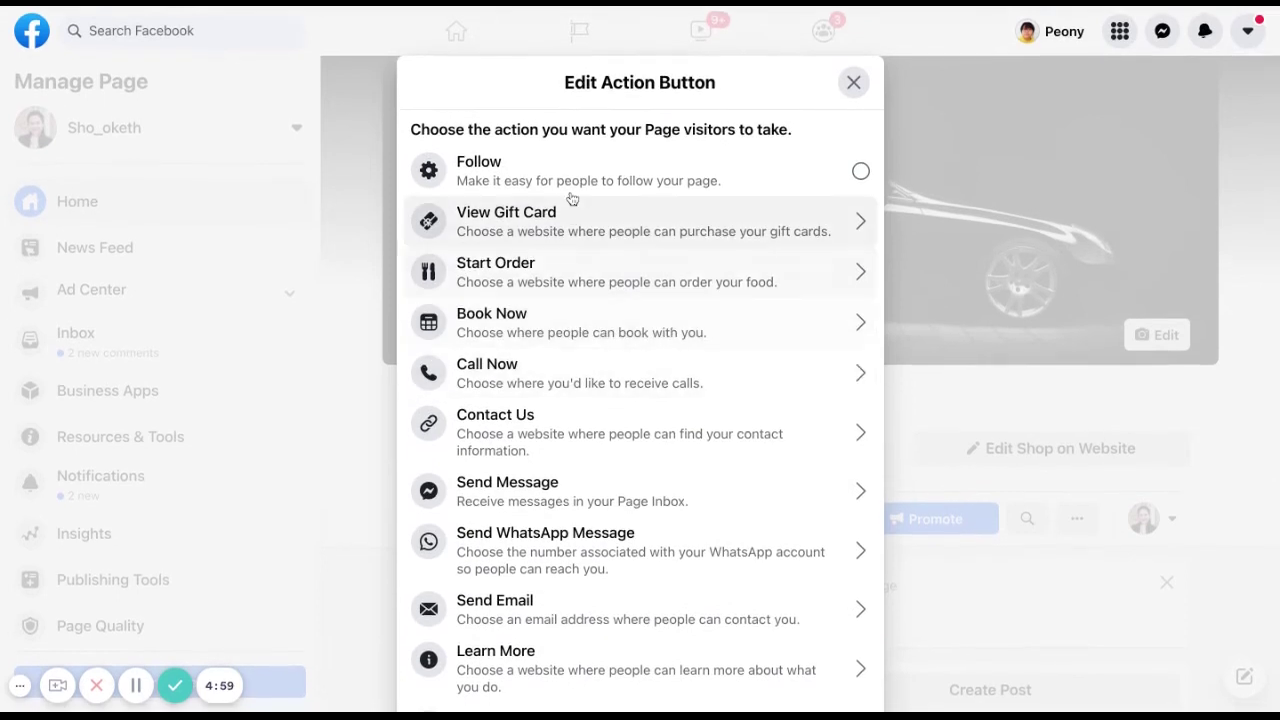
{"action": "left_click", "coordinate": [530, 377]}
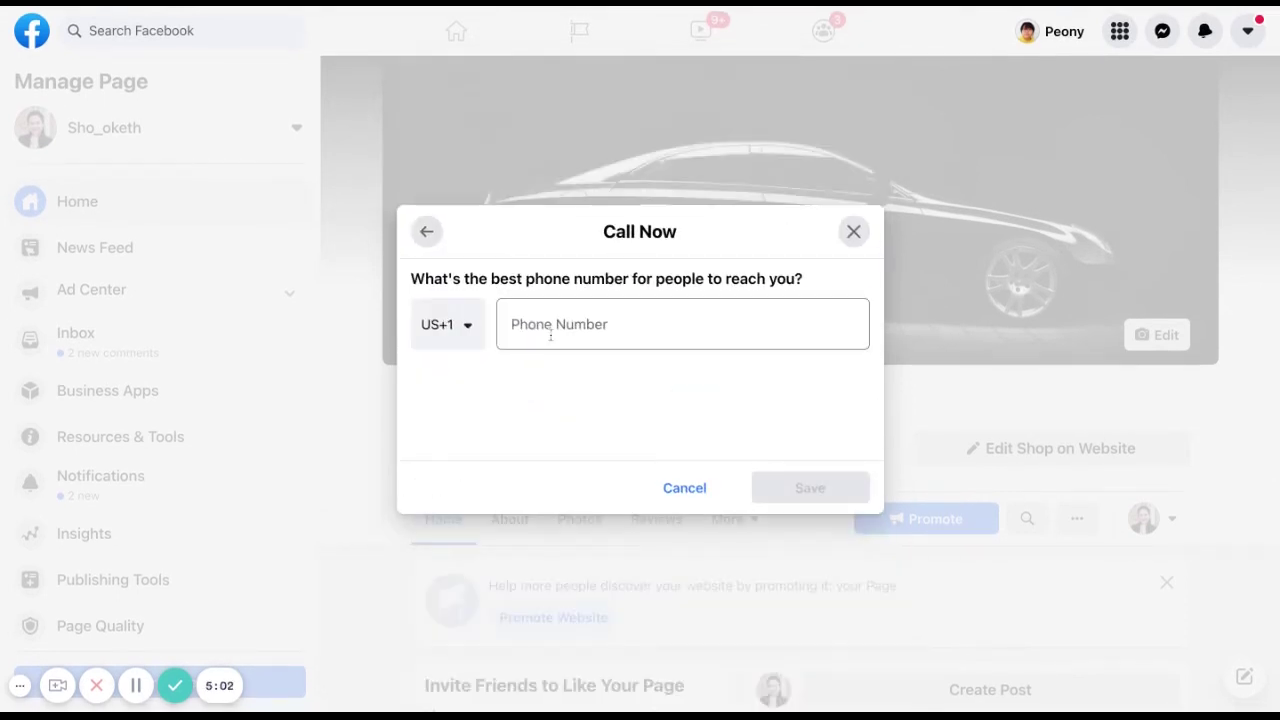
{"action": "left_click", "coordinate": [549, 334]}
{"action": "left_click", "coordinate": [428, 232]}
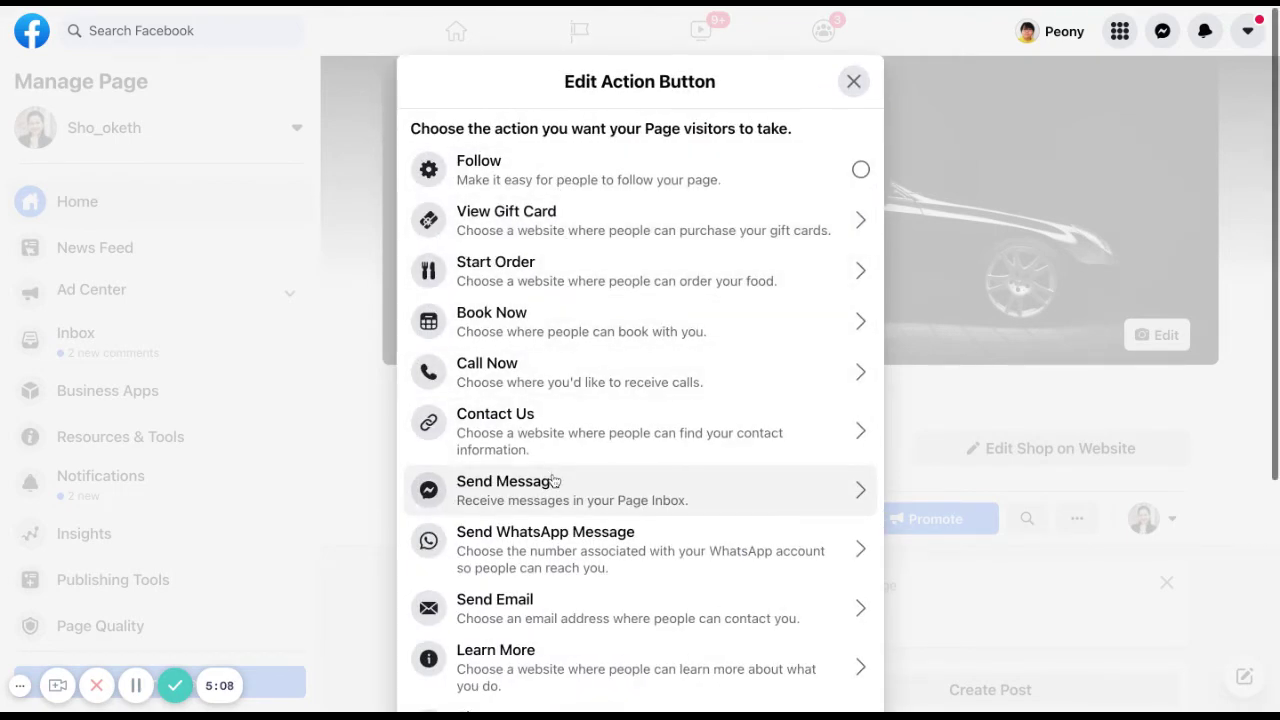
{"action": "scroll", "coordinate": [555, 482], "scroll_direction": "down", "scroll_amount": 2}
{"action": "scroll", "coordinate": [555, 470], "scroll_direction": "up", "scroll_amount": 1}
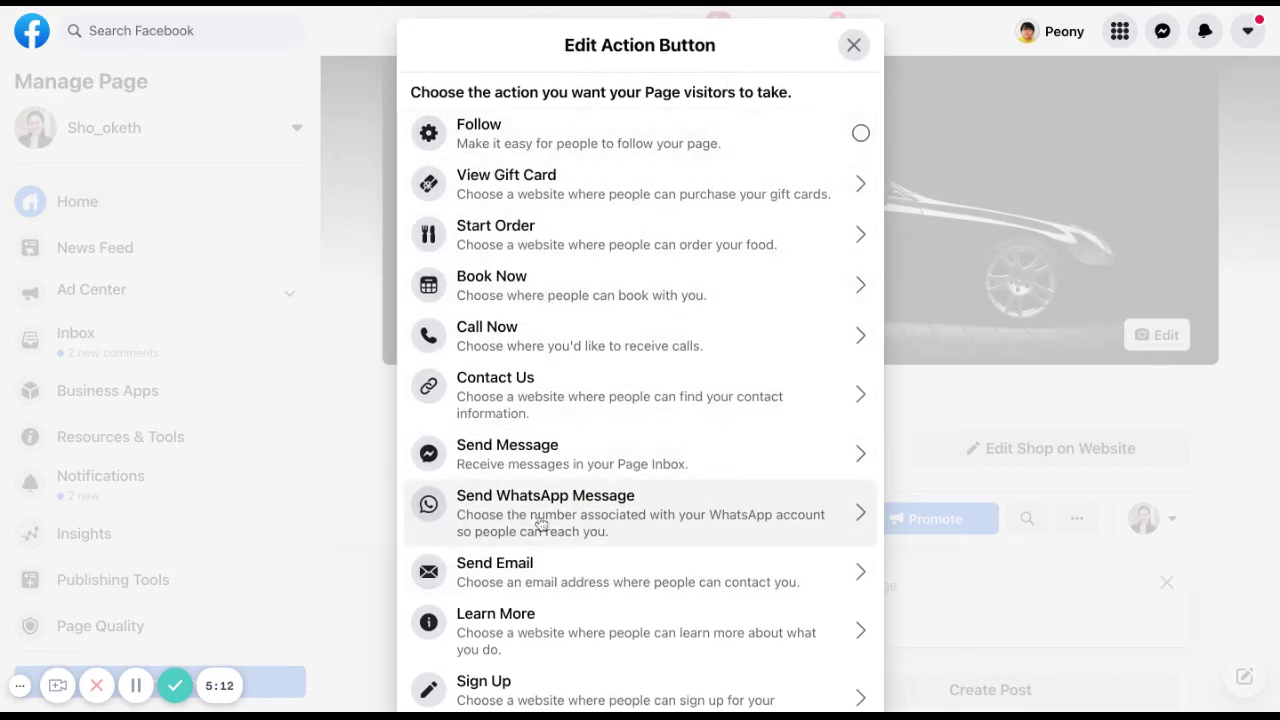
{"action": "scroll", "coordinate": [530, 512], "scroll_direction": "down", "scroll_amount": 2}
{"action": "scroll", "coordinate": [540, 524], "scroll_direction": "down", "scroll_amount": 5}
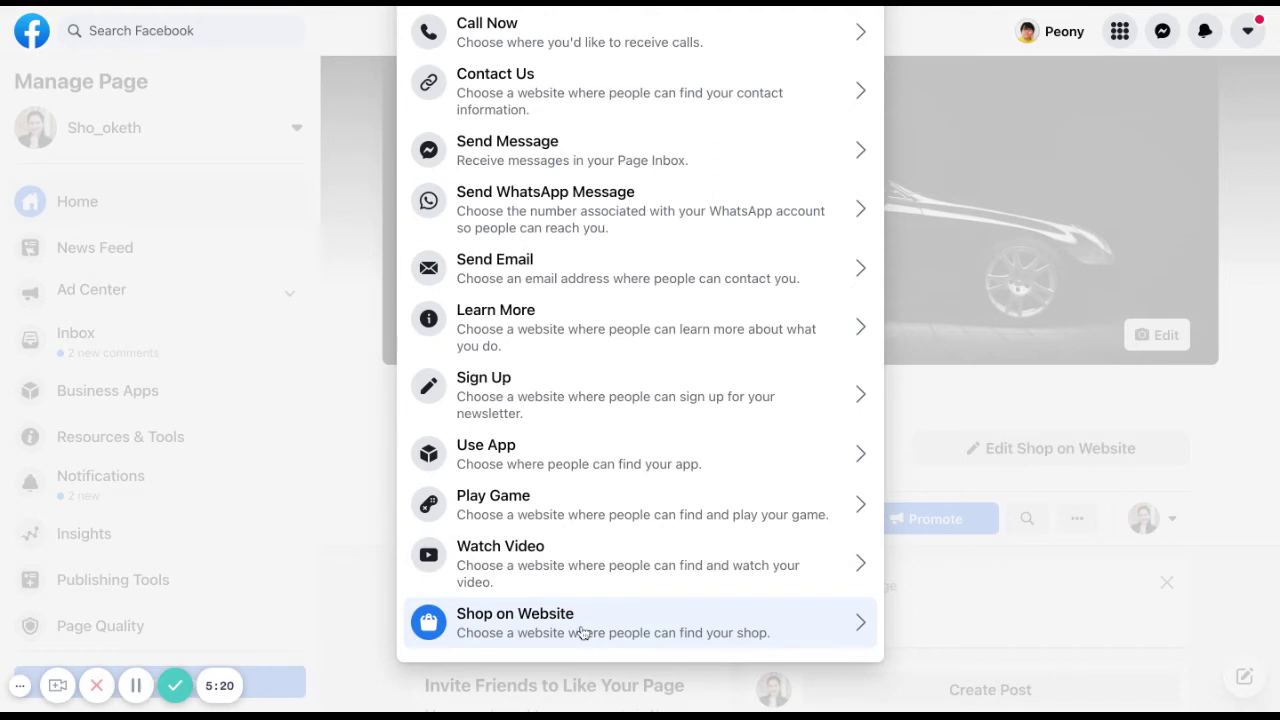
Step: Choose Shop on Website, then close the Shop Now dialog without entering a website
{"action": "left_click", "coordinate": [678, 642]}
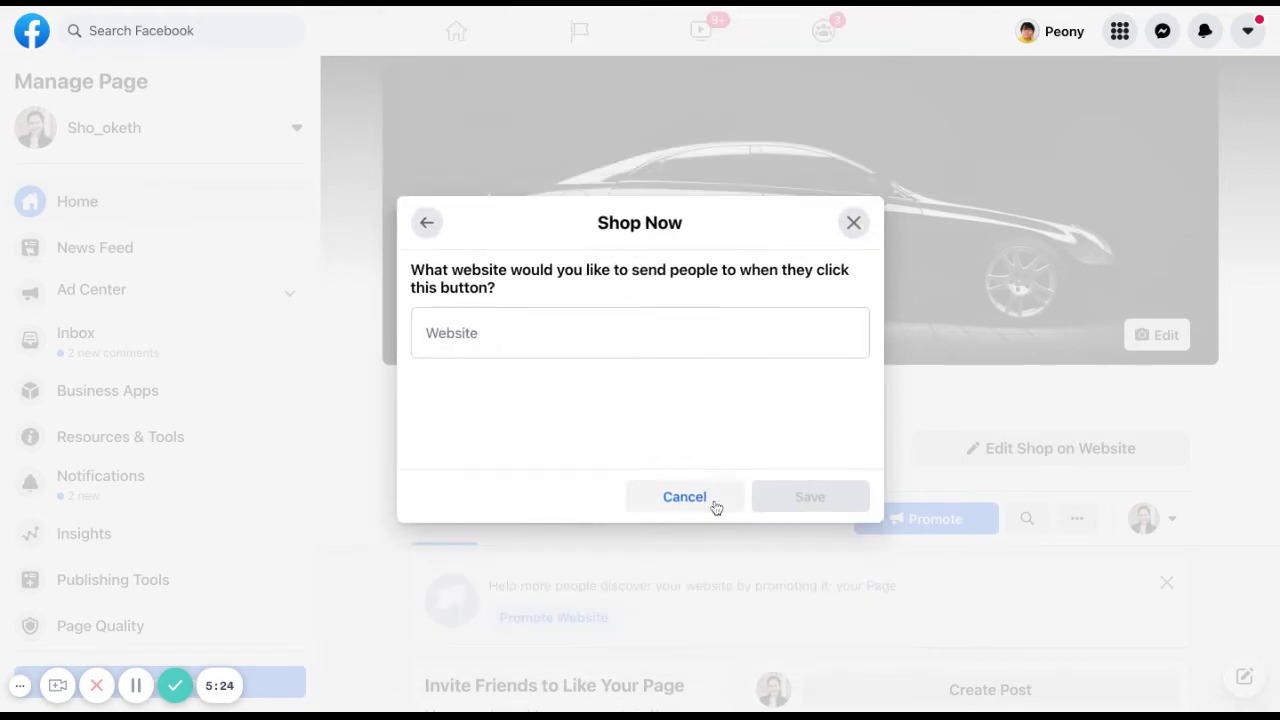
{"action": "left_click", "coordinate": [531, 317]}
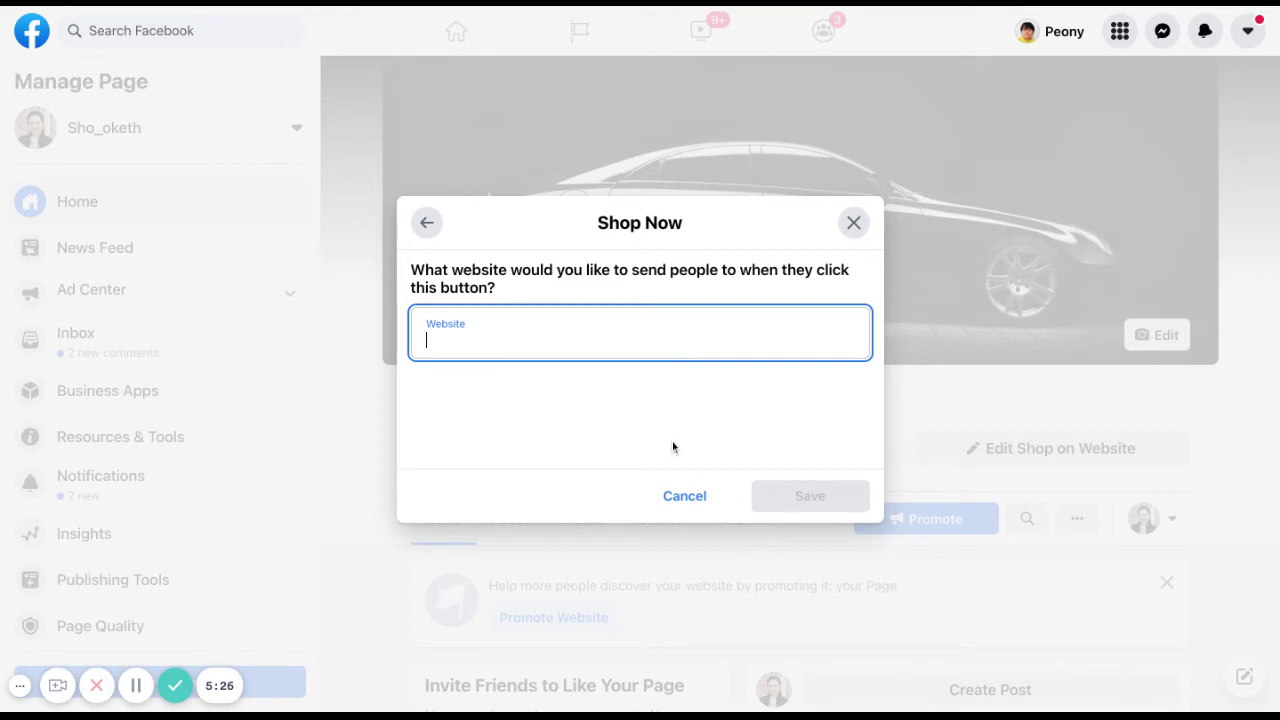
{"action": "left_click", "coordinate": [853, 222]}
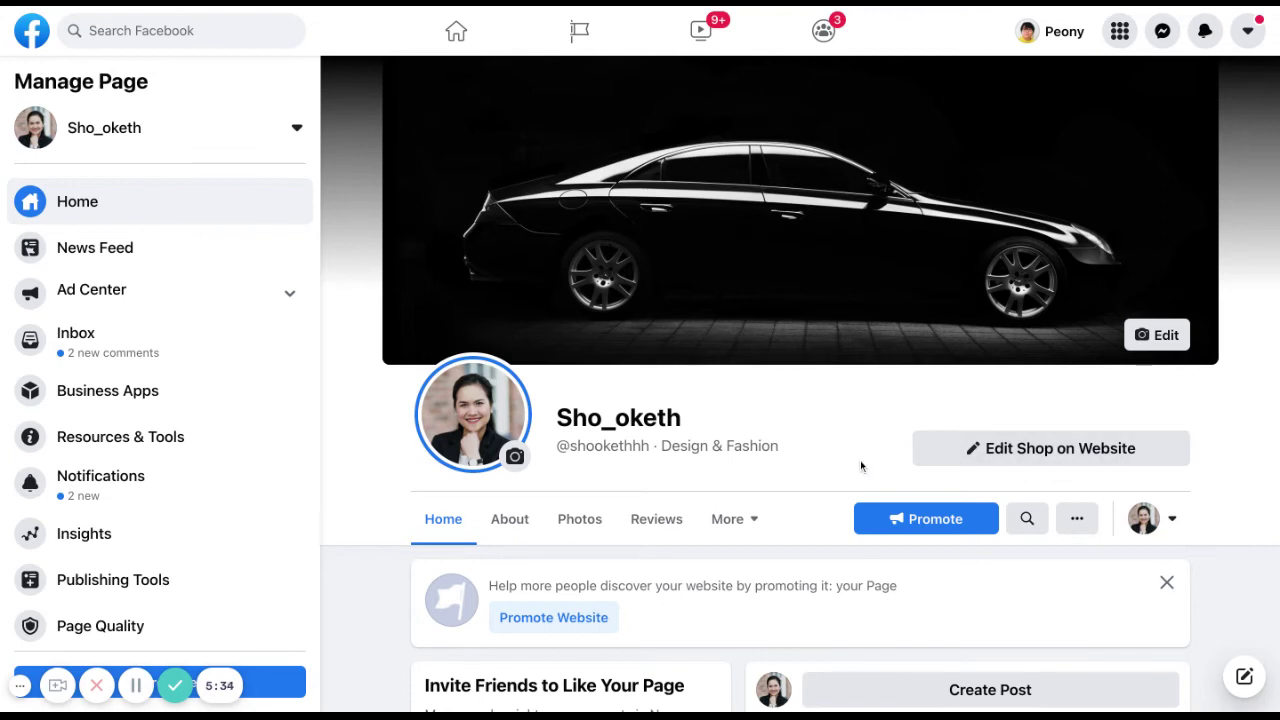
{"action": "scroll", "coordinate": [860, 466], "scroll_direction": "down", "scroll_amount": 1}
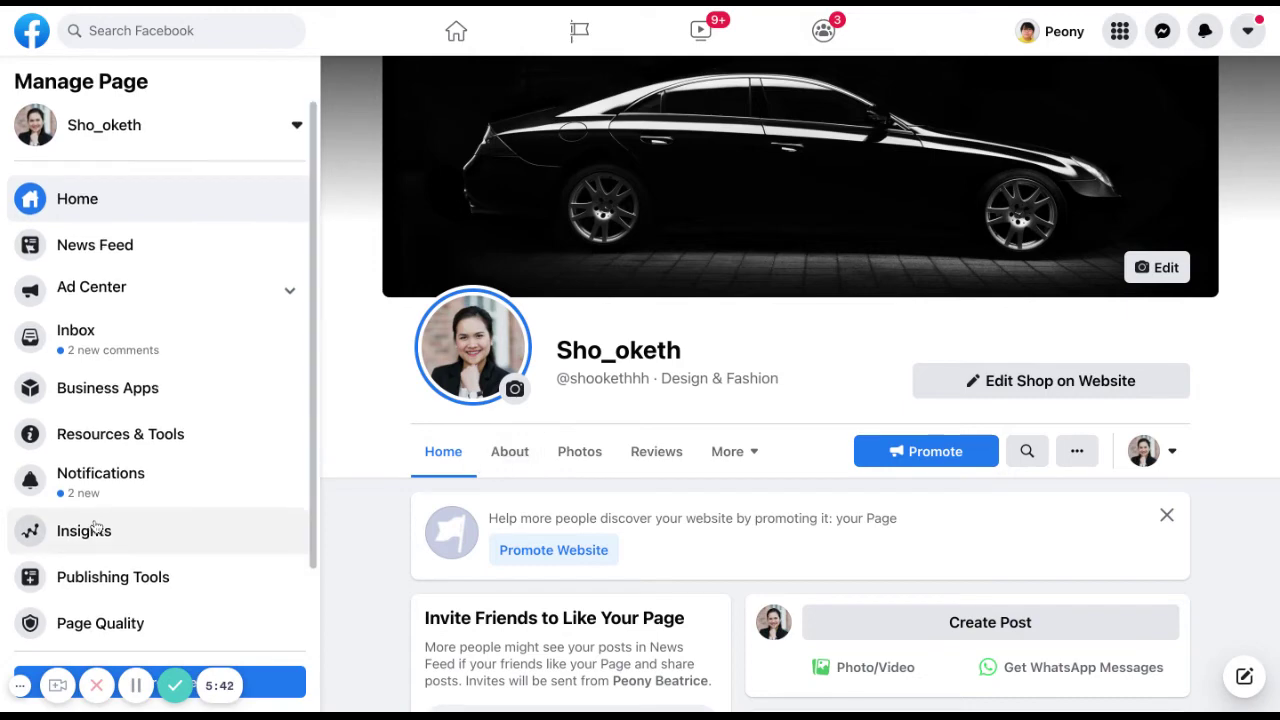
{"action": "scroll", "coordinate": [100, 527], "scroll_direction": "down", "scroll_amount": 1}
Step: In Edit Page Info, paste and undo a link in Description, then apply the suggested Volvo/Volkswagen text
{"action": "left_click", "coordinate": [114, 571]}
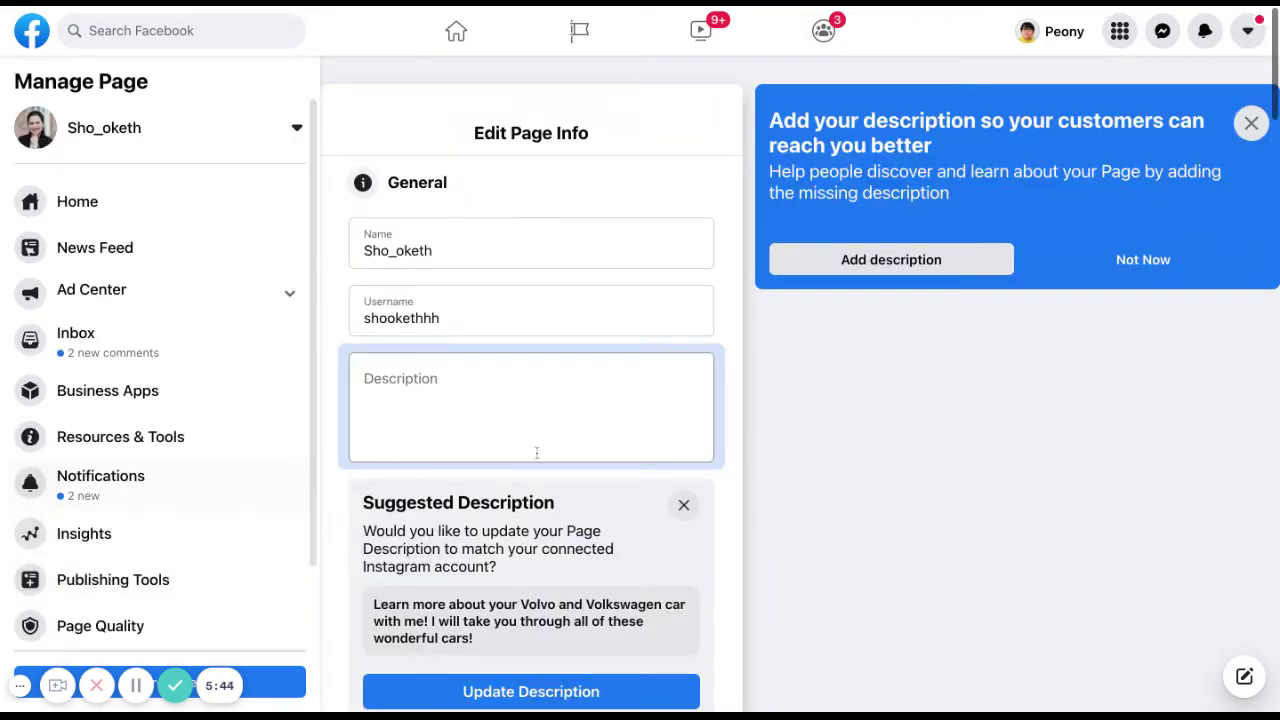
{"action": "left_click", "coordinate": [414, 383]}
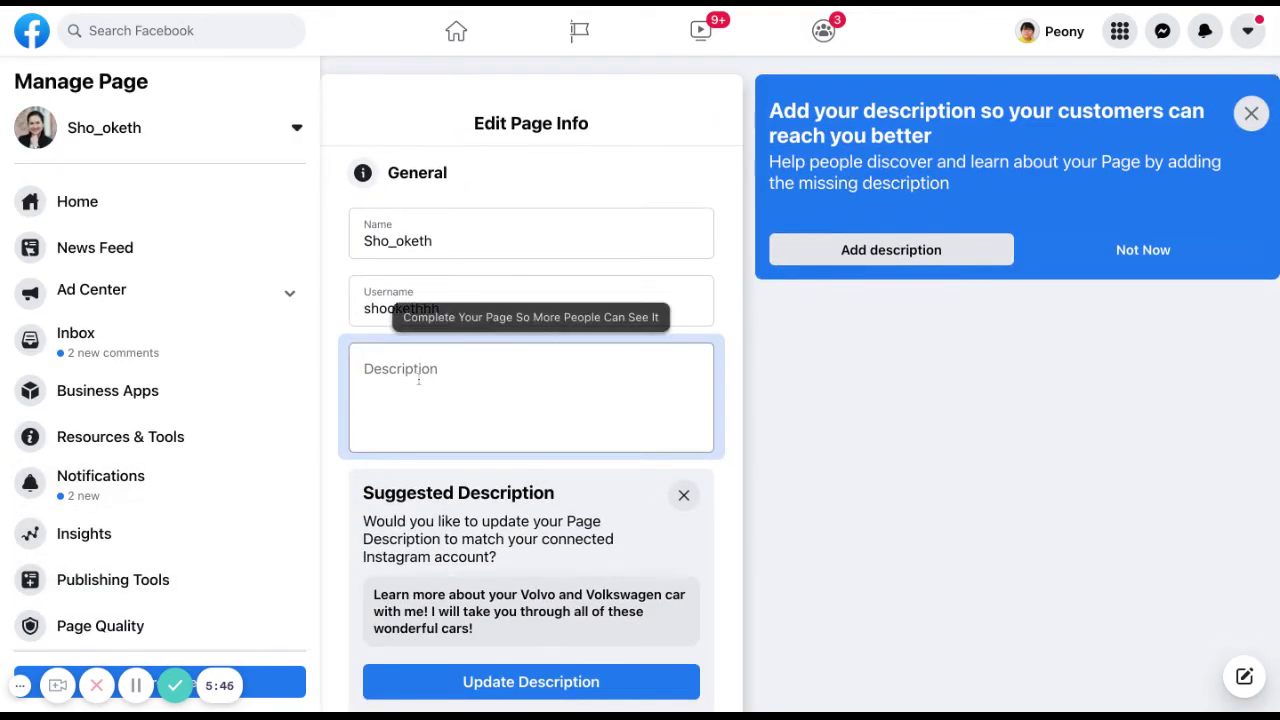
{"action": "left_click", "coordinate": [419, 380]}
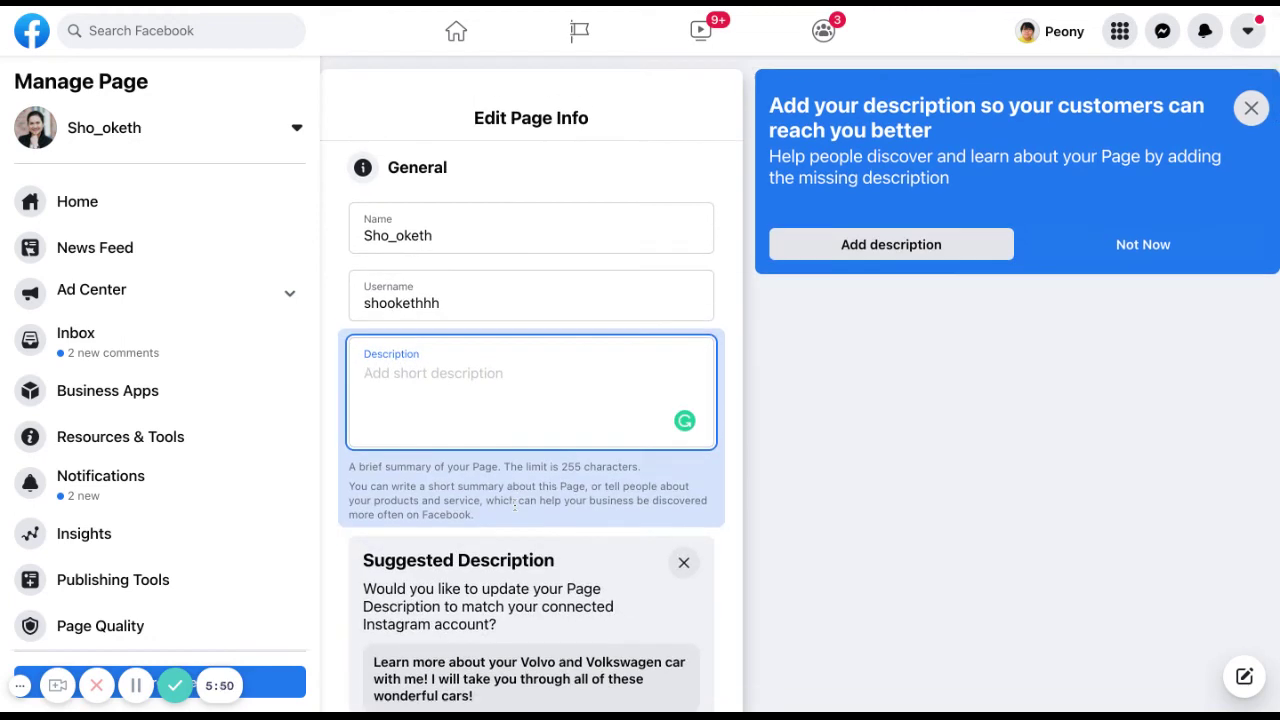
{"action": "type", "text": "https://www.loom.com/share/2b922a96a09e47e8bb0b244c61a869fd"}
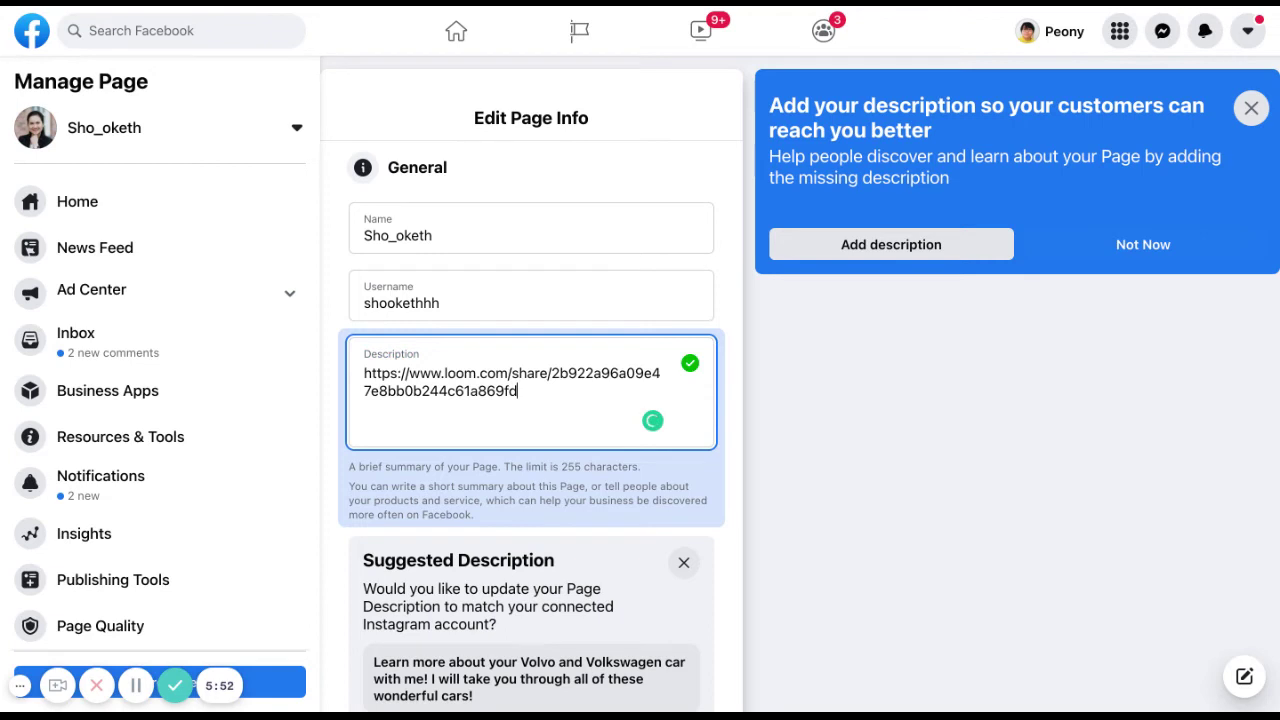
{"action": "key", "text": "ctrl+z"}
{"action": "scroll", "coordinate": [640, 383], "scroll_direction": "down", "scroll_amount": 2}
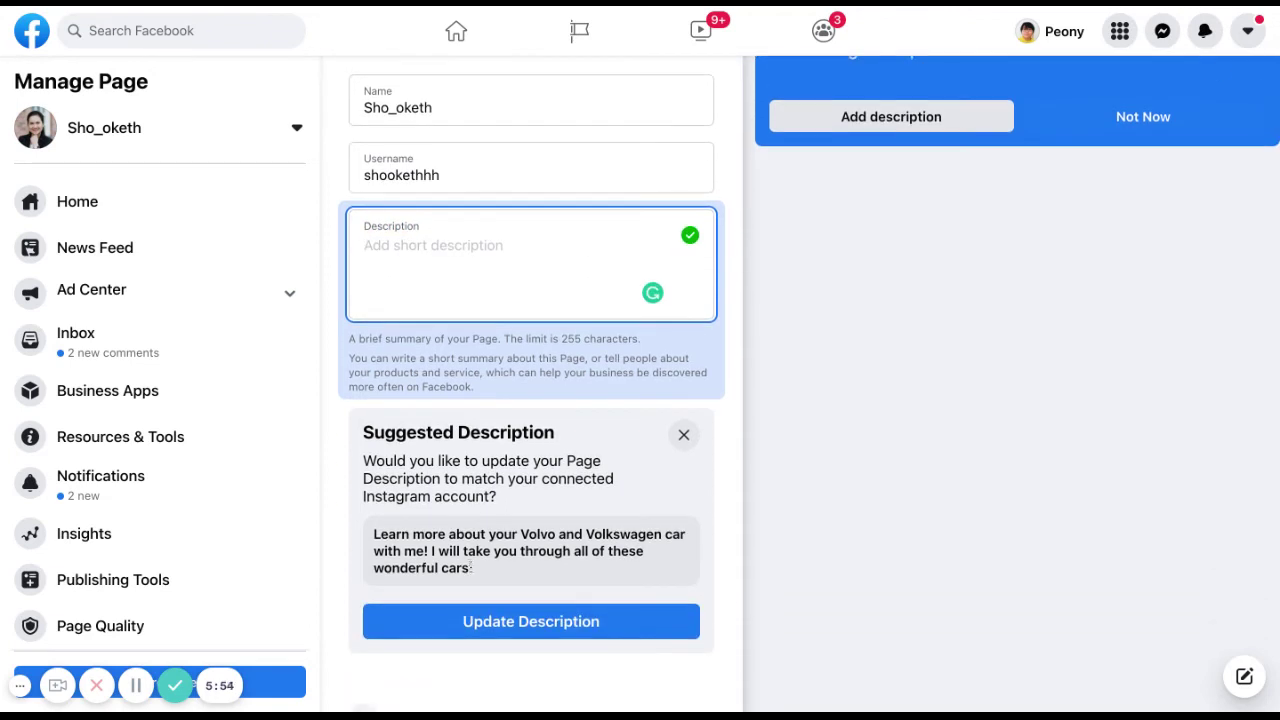
{"action": "left_click", "coordinate": [471, 566]}
{"action": "left_click", "coordinate": [466, 551]}
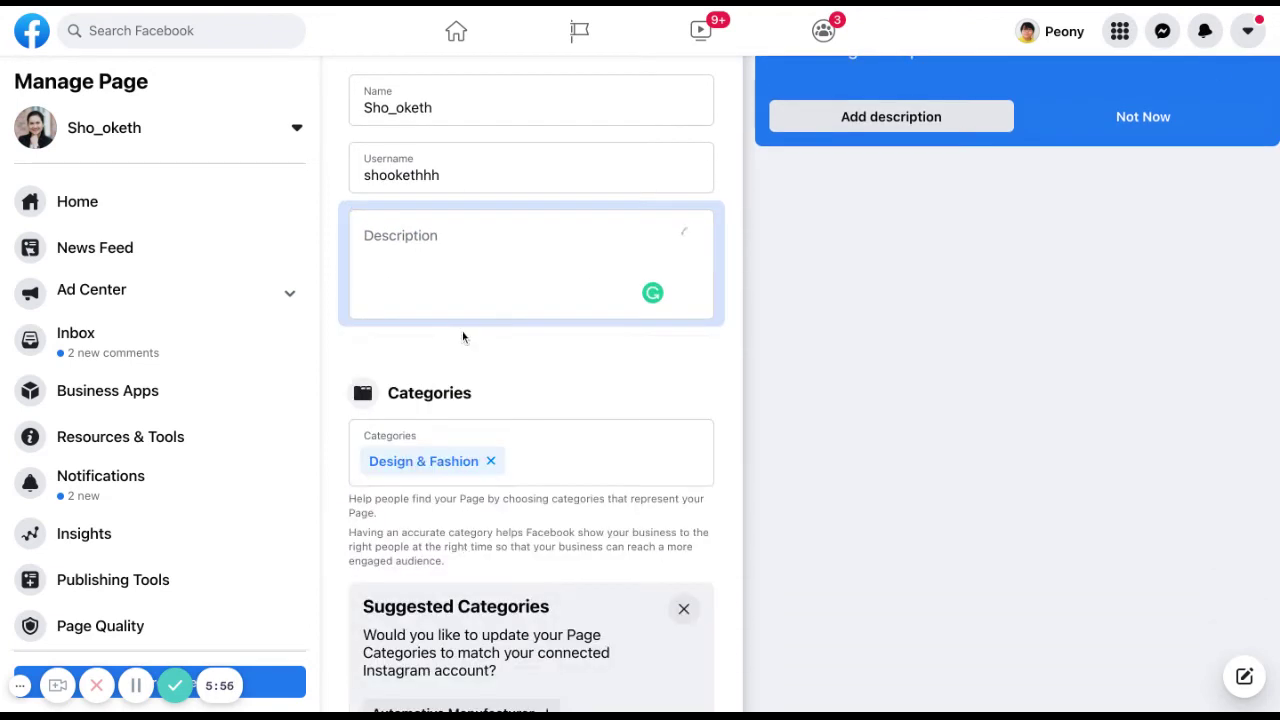
{"action": "scroll", "coordinate": [473, 336], "scroll_direction": "up", "scroll_amount": 1}
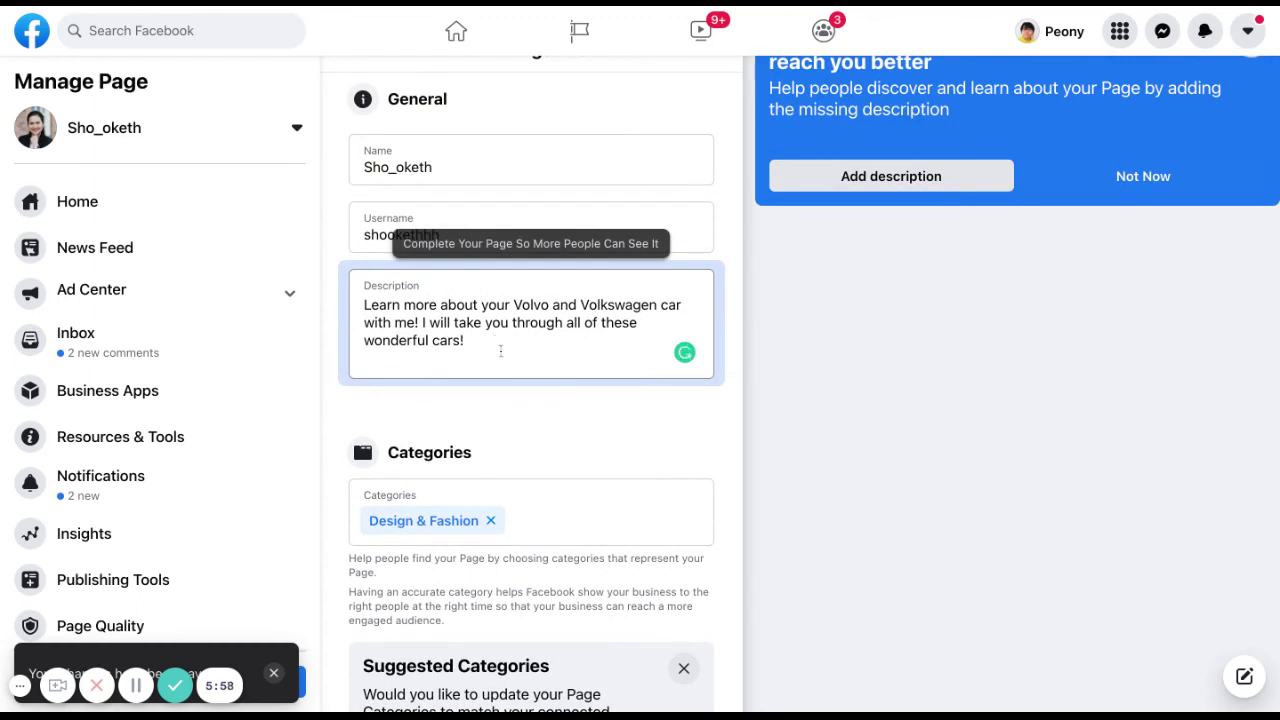
{"action": "scroll", "coordinate": [508, 361], "scroll_direction": "down", "scroll_amount": 2}
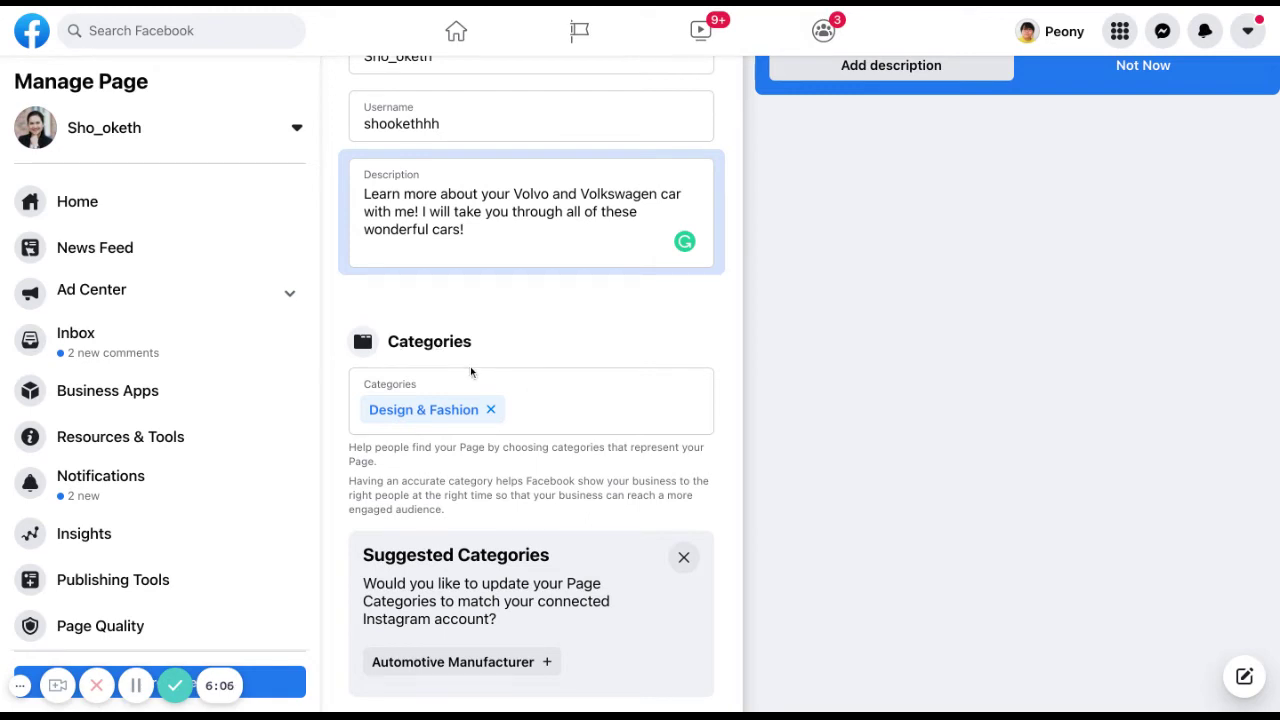
Step: Search 'auto' in Categories, add Automotive Store, and remove the Design & Fashion chip
{"action": "scroll", "coordinate": [470, 366], "scroll_direction": "down", "scroll_amount": 1}
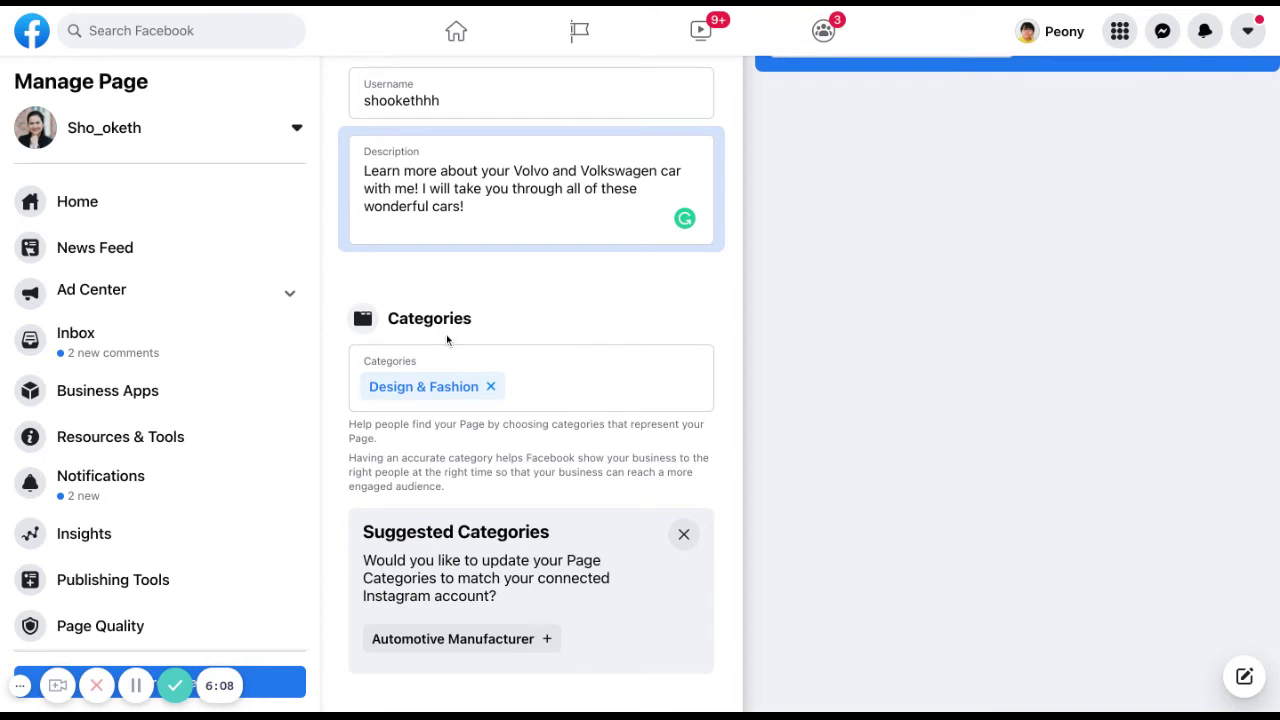
{"action": "left_click", "coordinate": [496, 392]}
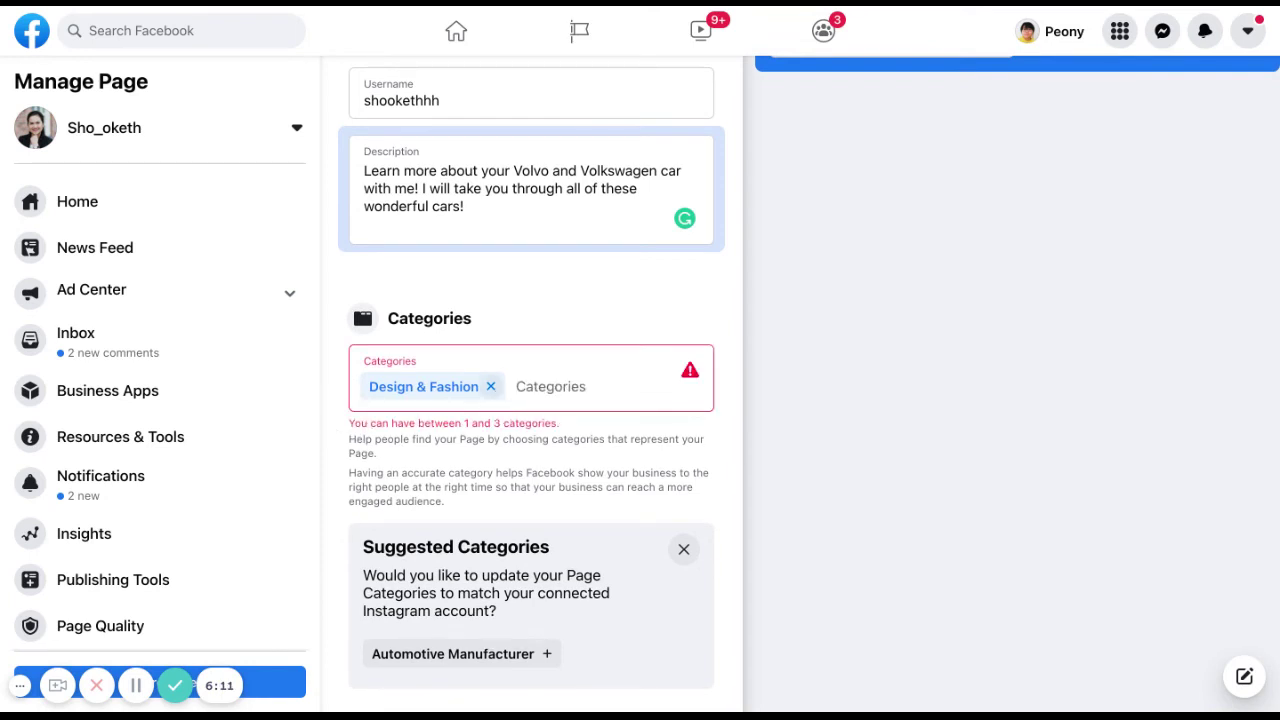
{"action": "left_click", "coordinate": [548, 387]}
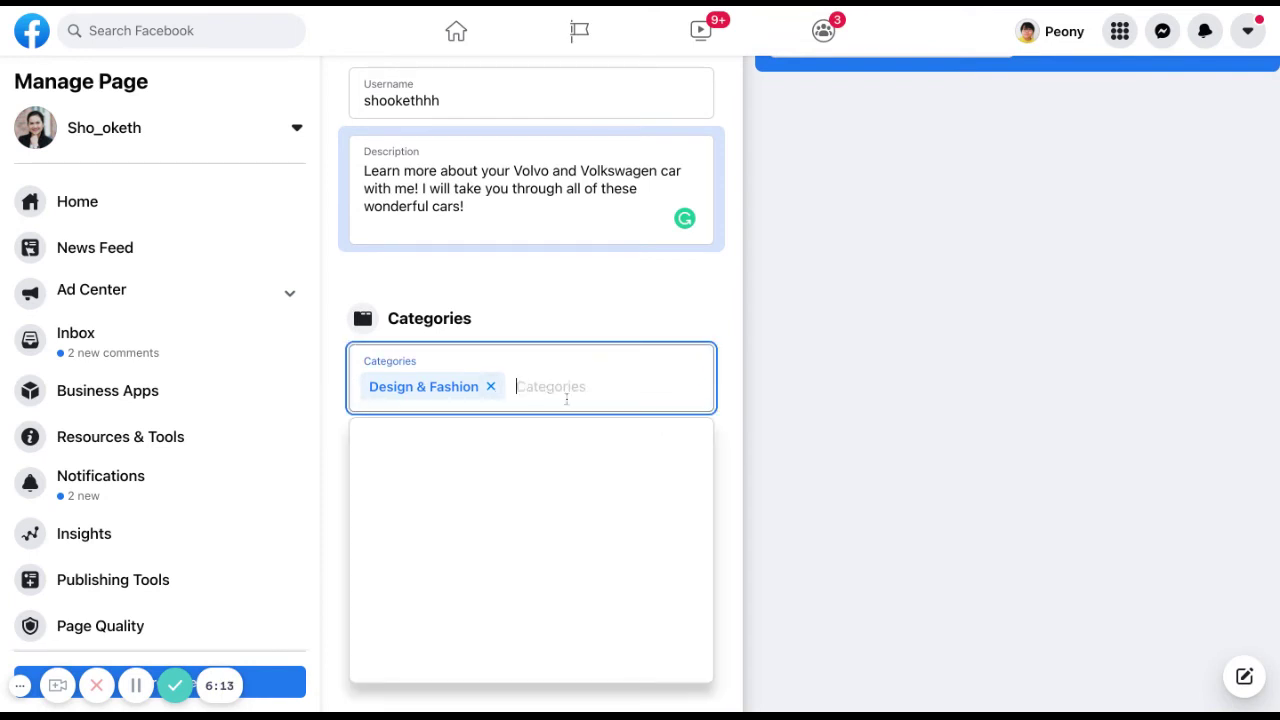
{"action": "left_click", "coordinate": [489, 392]}
{"action": "left_click", "coordinate": [528, 388]}
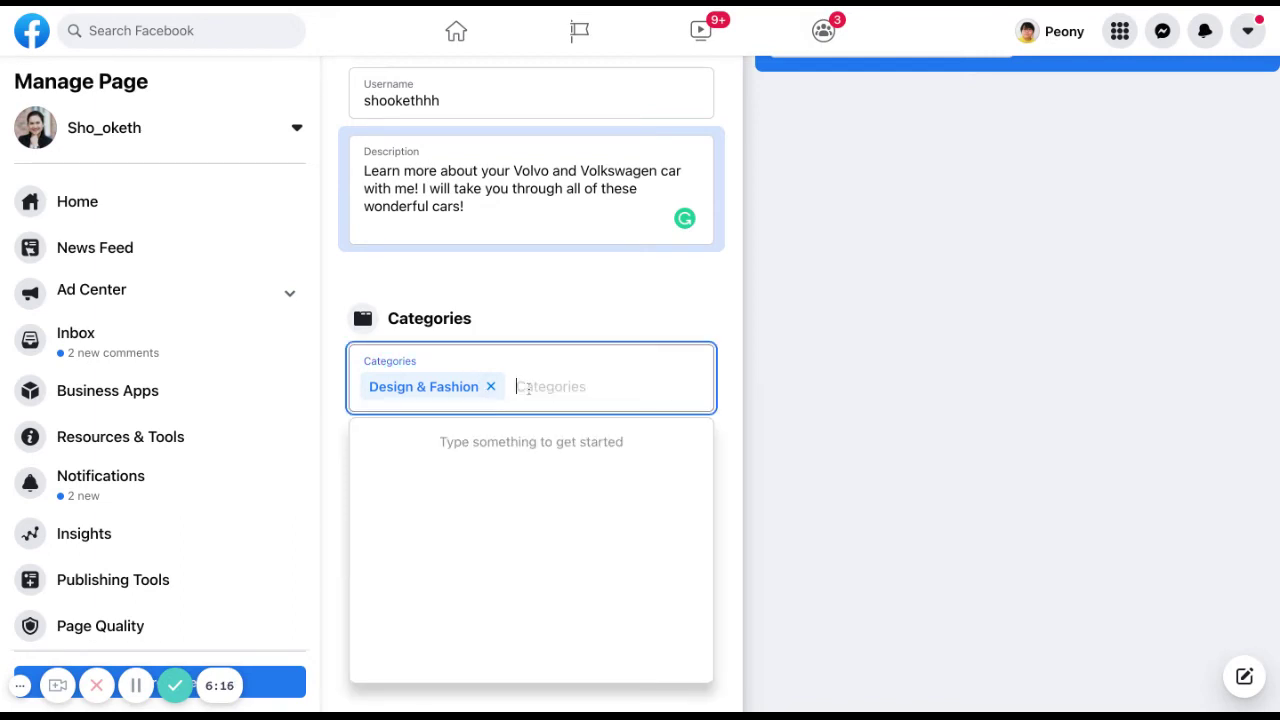
{"action": "type", "text": "auto"}
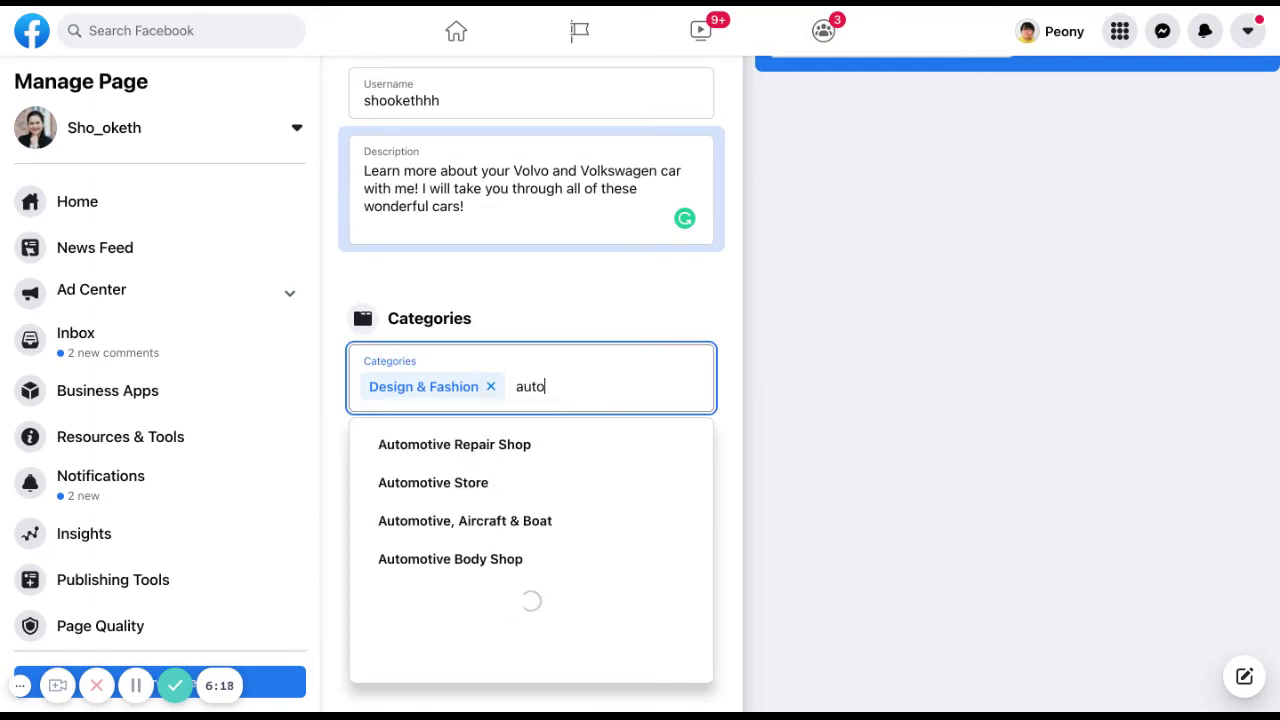
{"action": "left_click", "coordinate": [529, 485]}
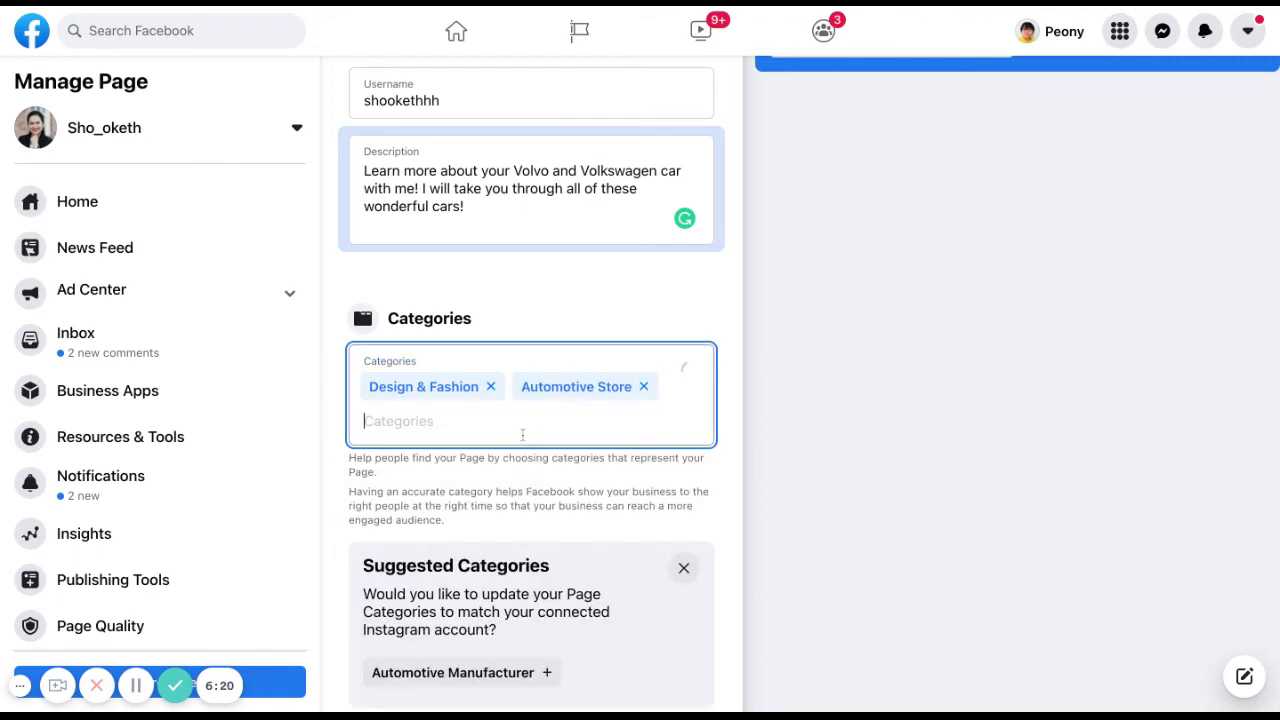
{"action": "left_click", "coordinate": [491, 387]}
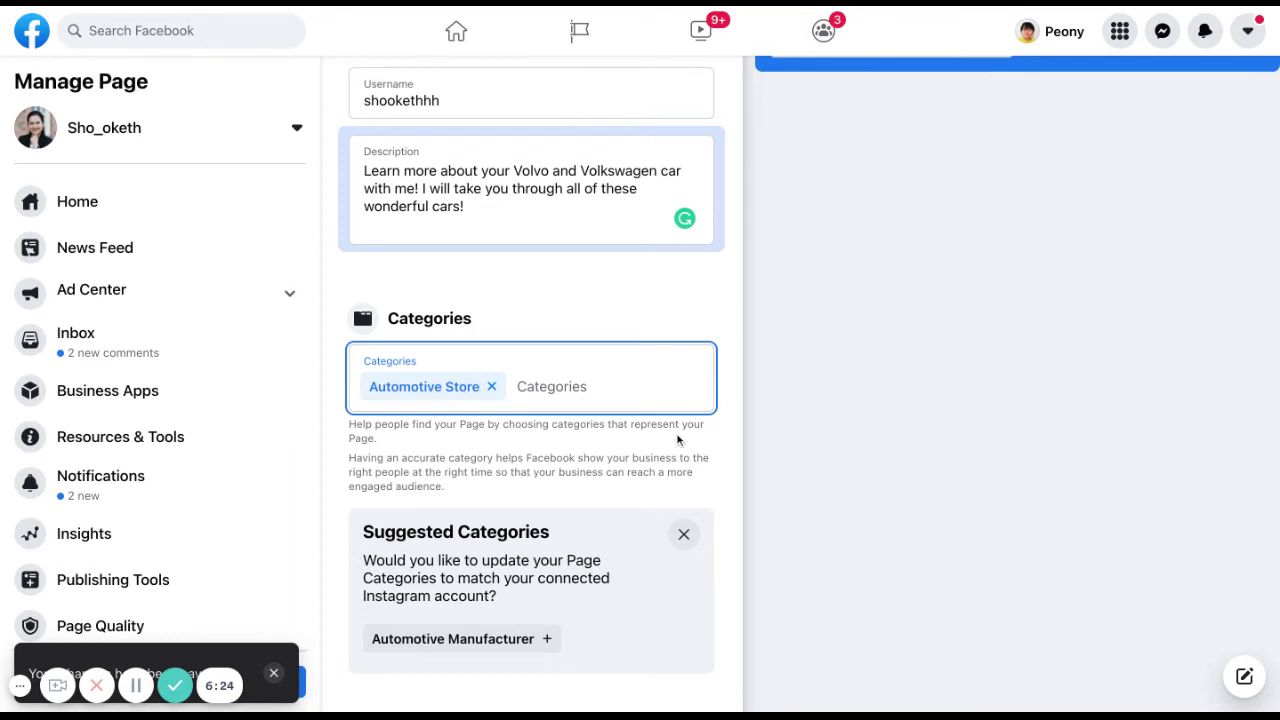
{"action": "left_click", "coordinate": [746, 438]}
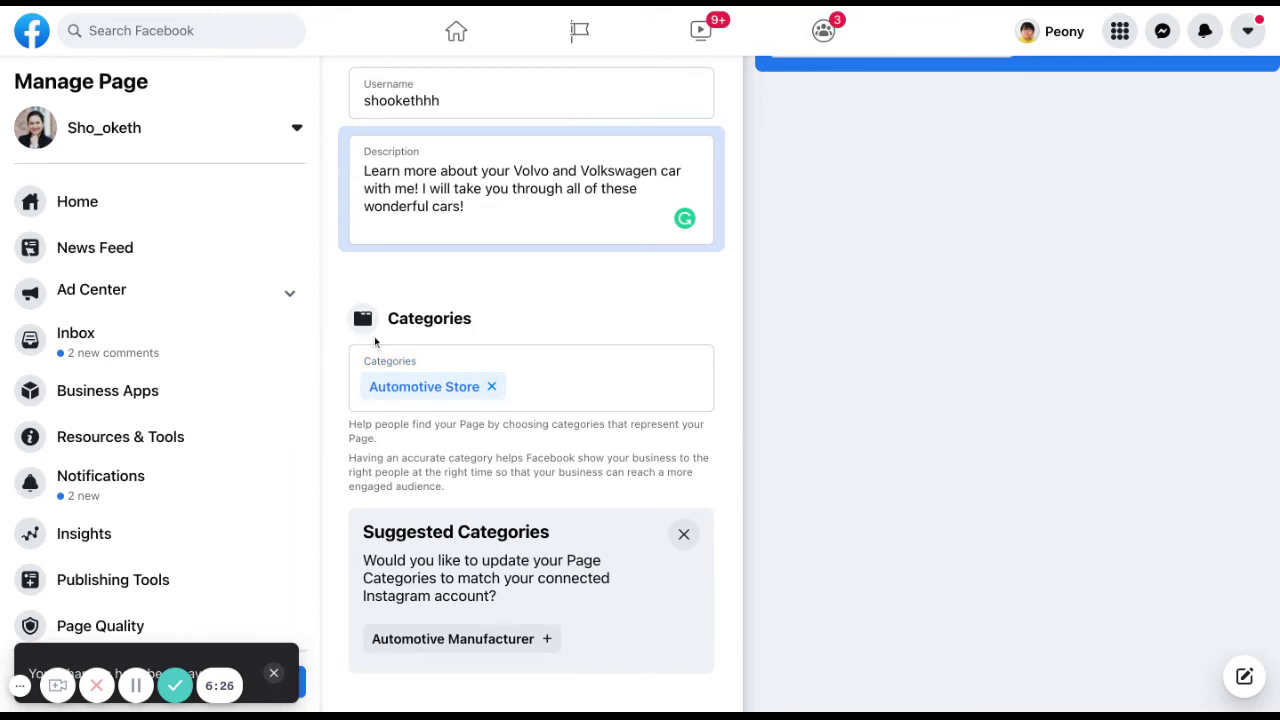
{"action": "scroll", "coordinate": [662, 452], "scroll_direction": "down", "scroll_amount": 3}
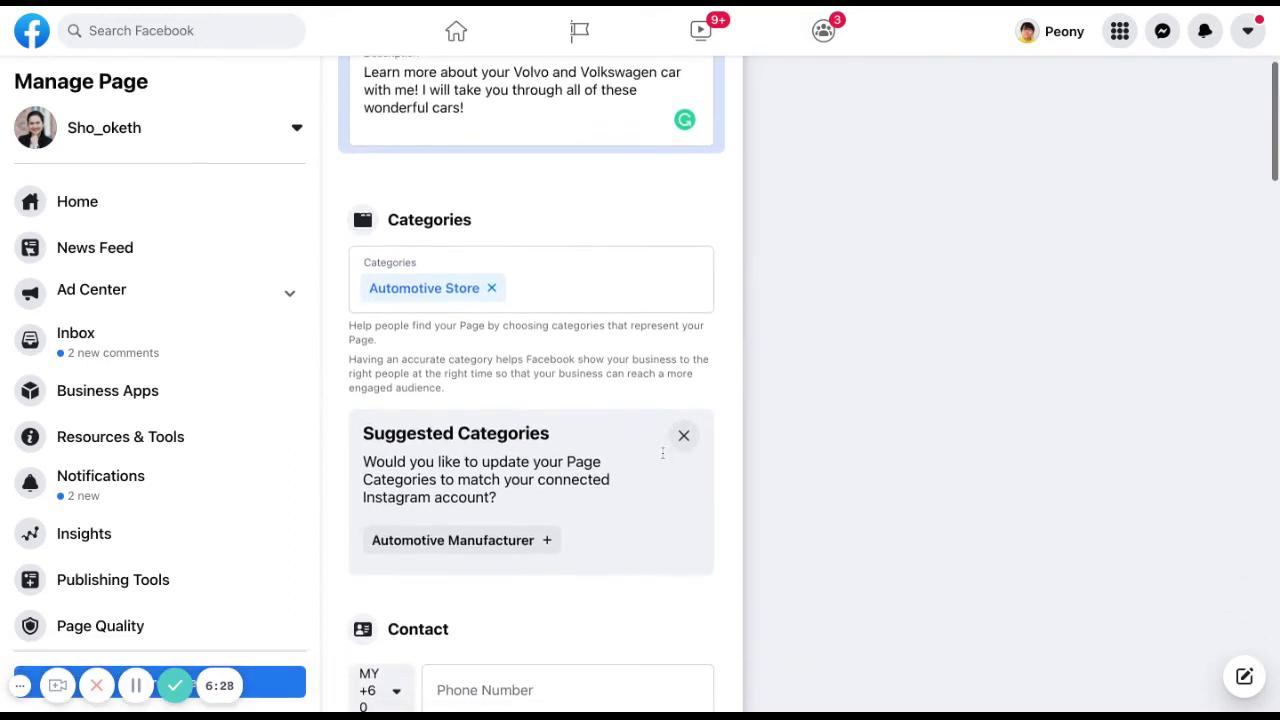
{"action": "scroll", "coordinate": [530, 400], "scroll_direction": "down", "scroll_amount": 2}
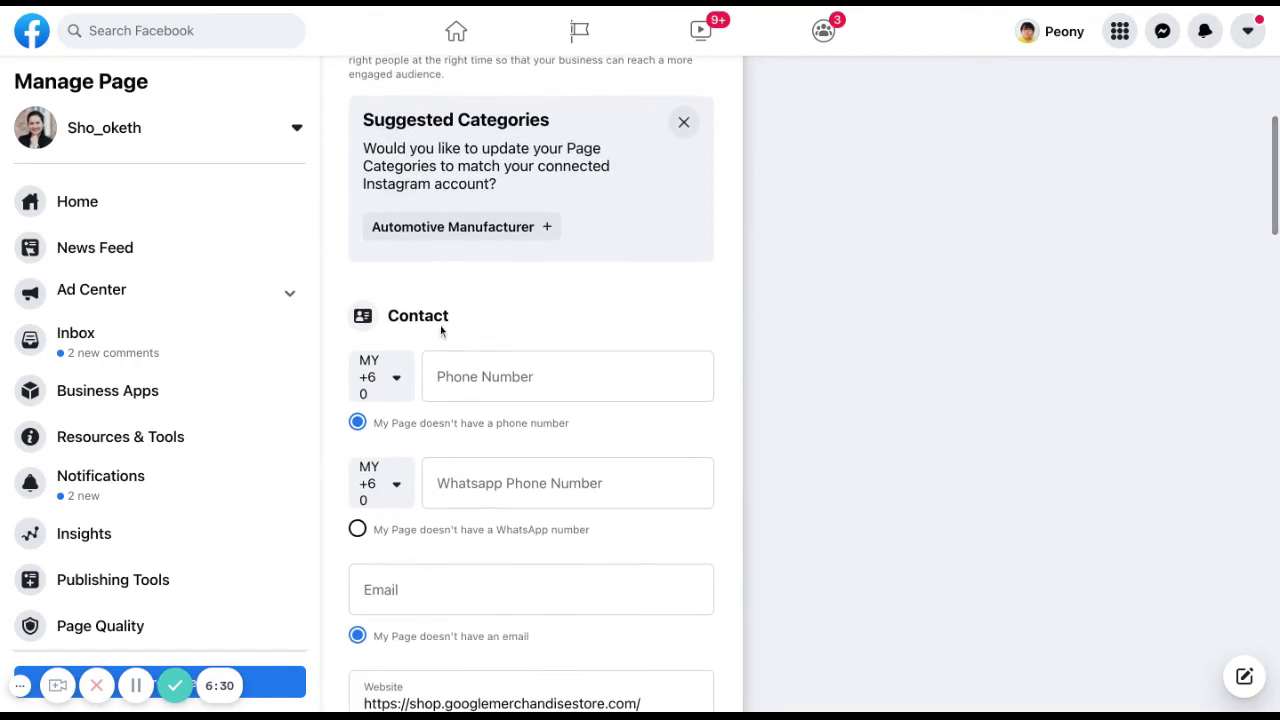
{"action": "scroll", "coordinate": [503, 391], "scroll_direction": "down", "scroll_amount": 2}
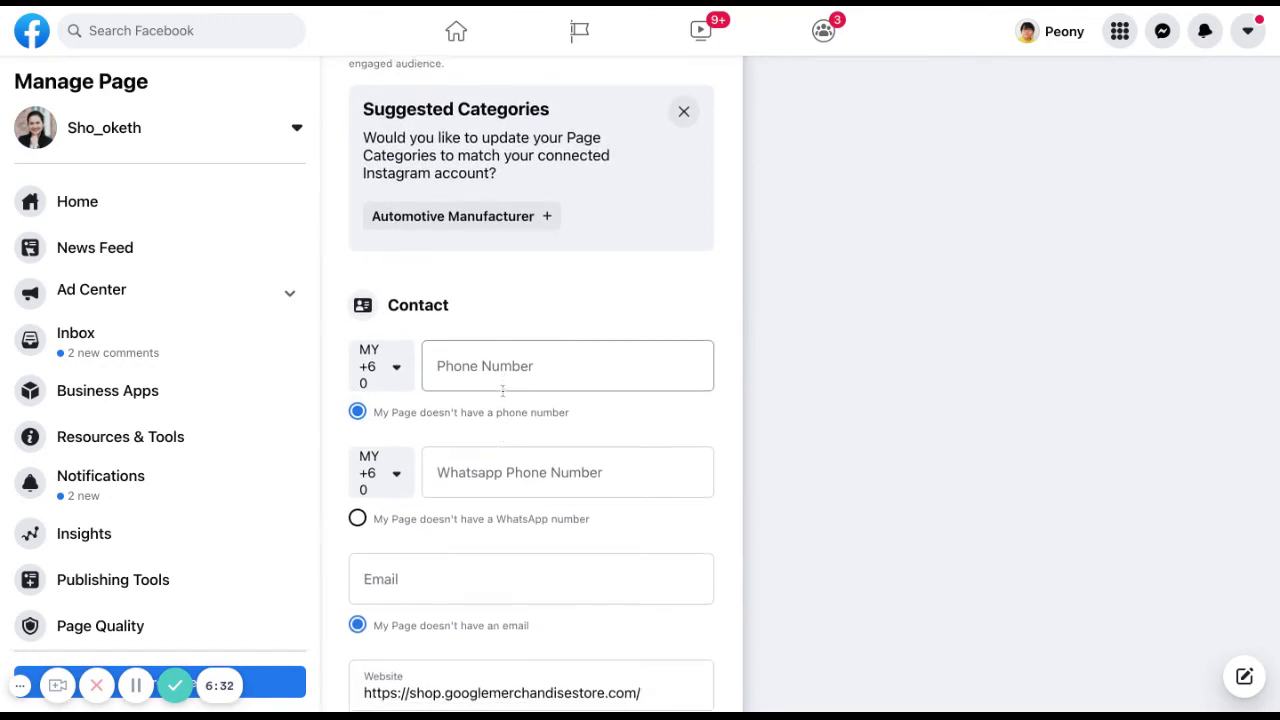
{"action": "scroll", "coordinate": [480, 445], "scroll_direction": "down", "scroll_amount": 1}
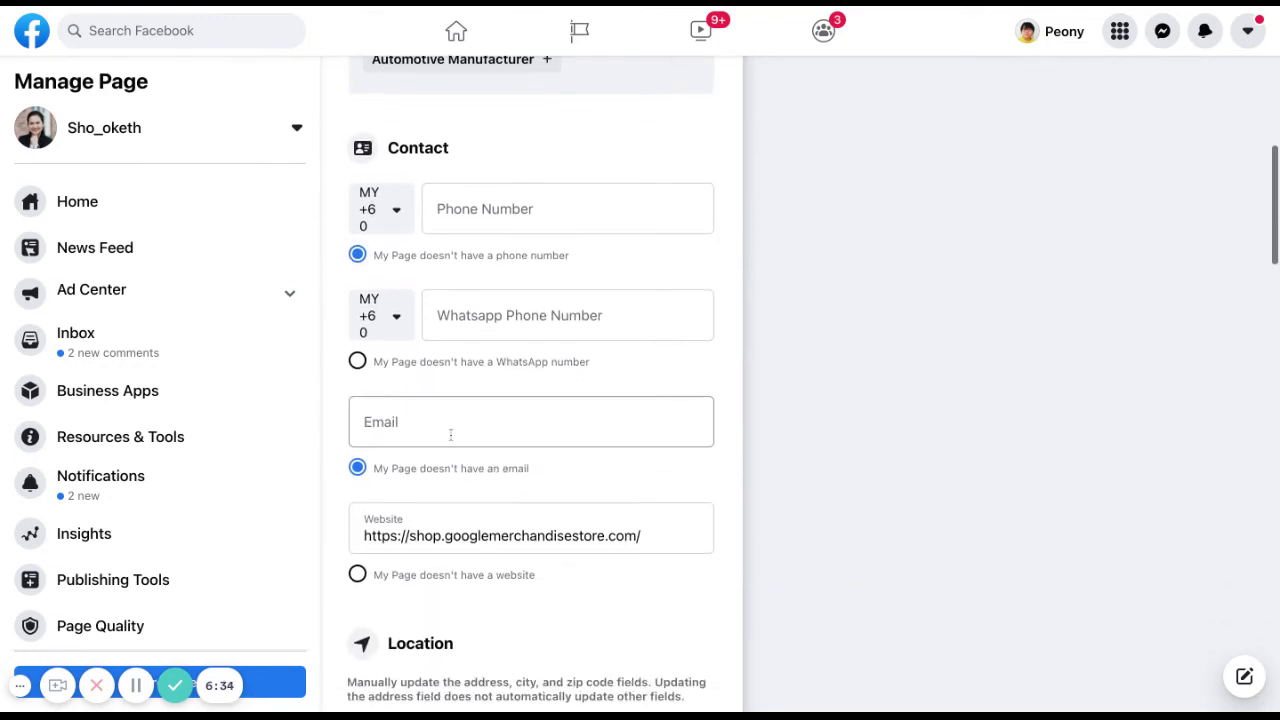
{"action": "scroll", "coordinate": [446, 430], "scroll_direction": "down", "scroll_amount": 1}
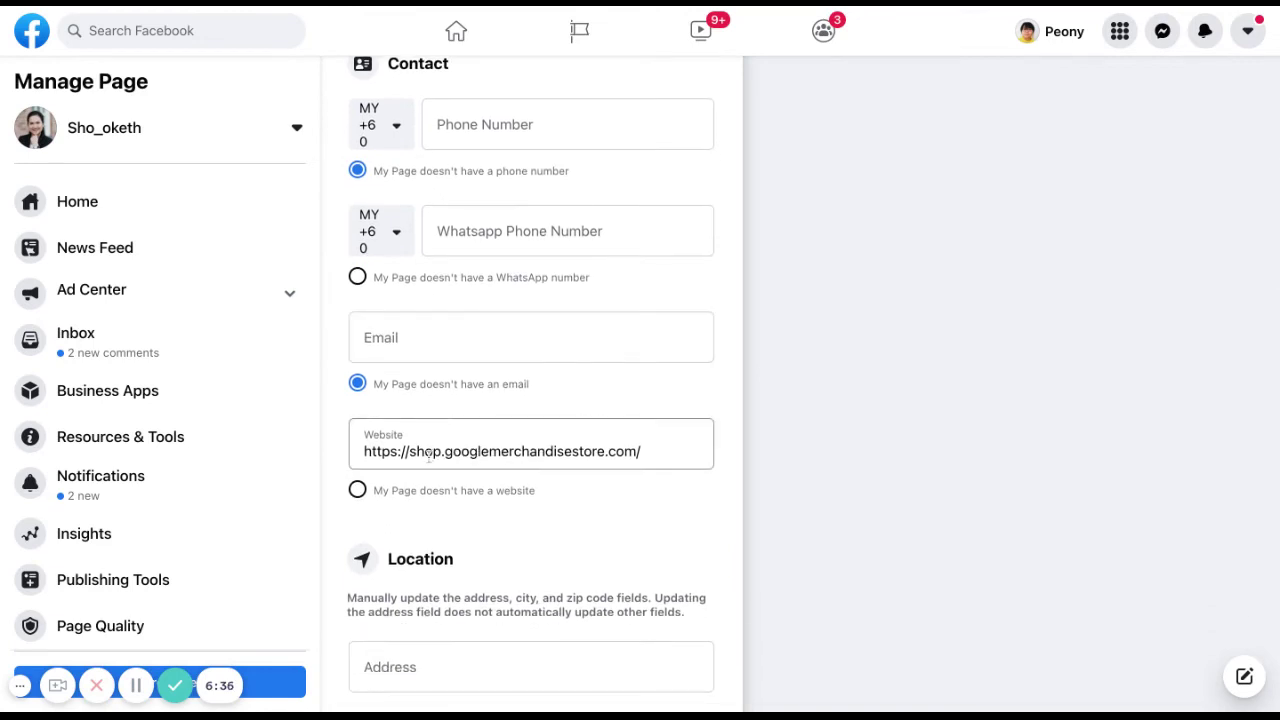
{"action": "scroll", "coordinate": [466, 455], "scroll_direction": "down", "scroll_amount": 1}
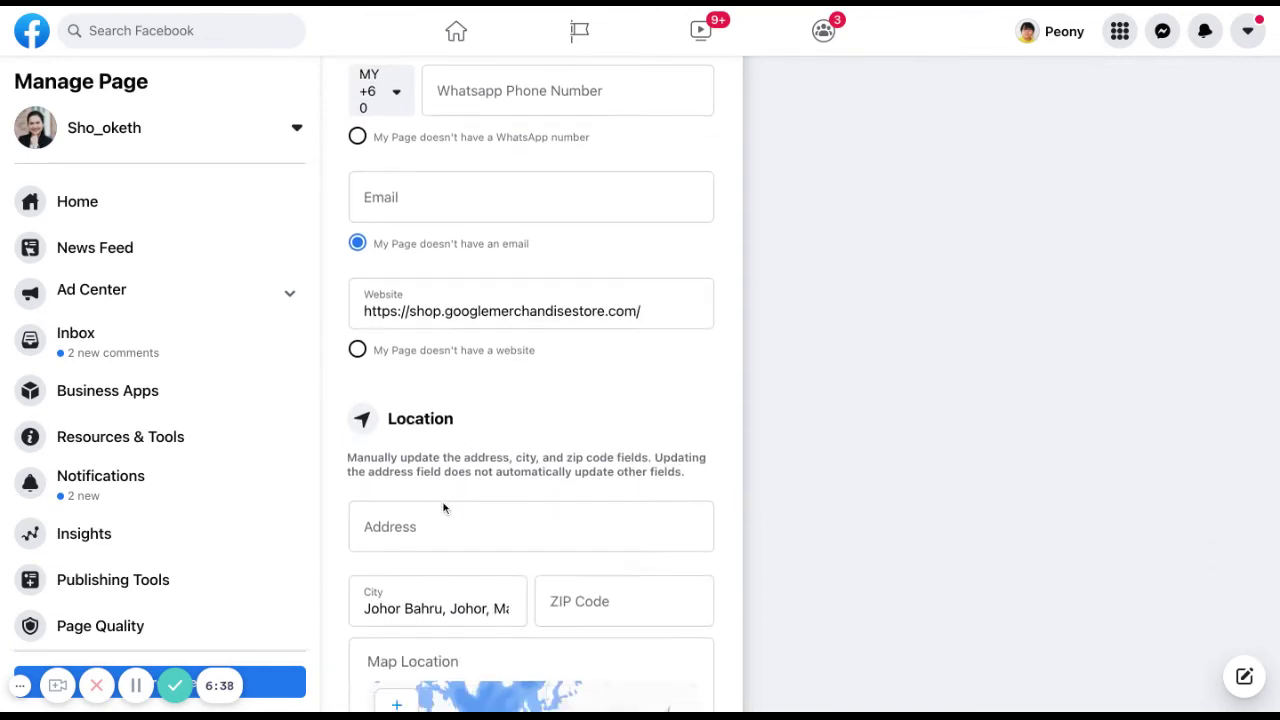
{"action": "scroll", "coordinate": [444, 508], "scroll_direction": "down", "scroll_amount": 1}
{"action": "scroll", "coordinate": [480, 530], "scroll_direction": "down", "scroll_amount": 3}
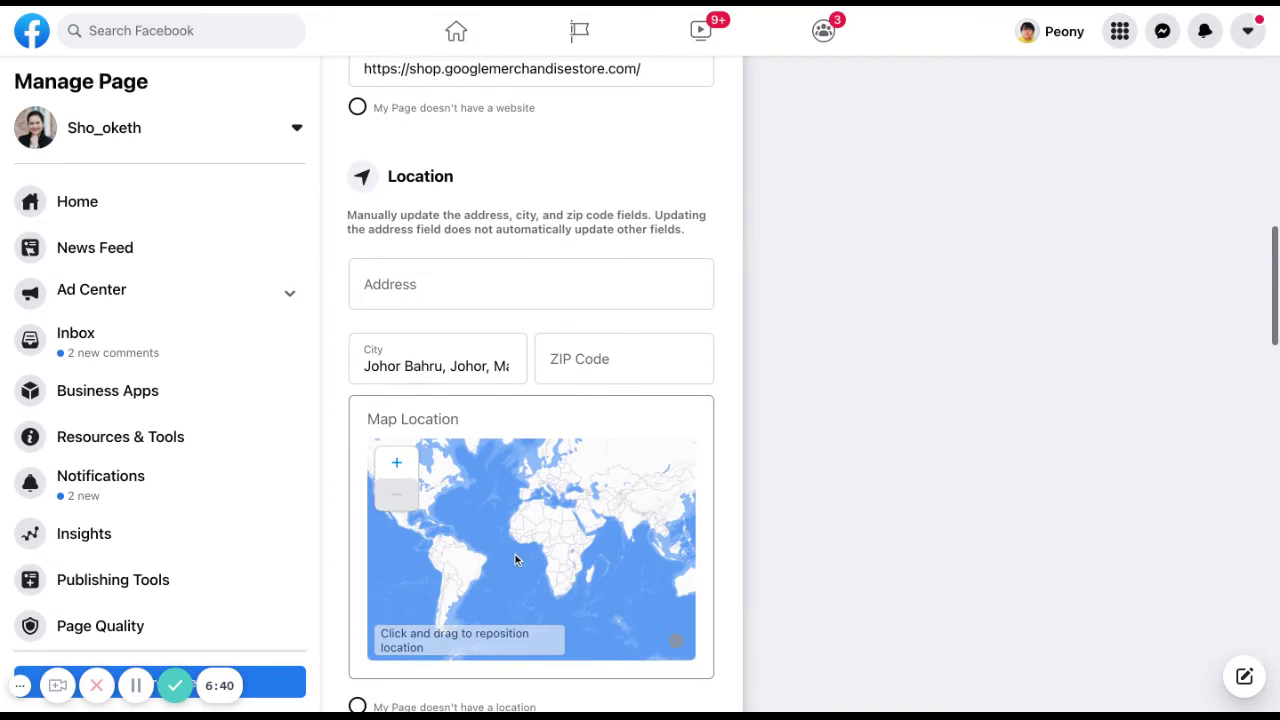
{"action": "scroll", "coordinate": [523, 520], "scroll_direction": "down", "scroll_amount": 1}
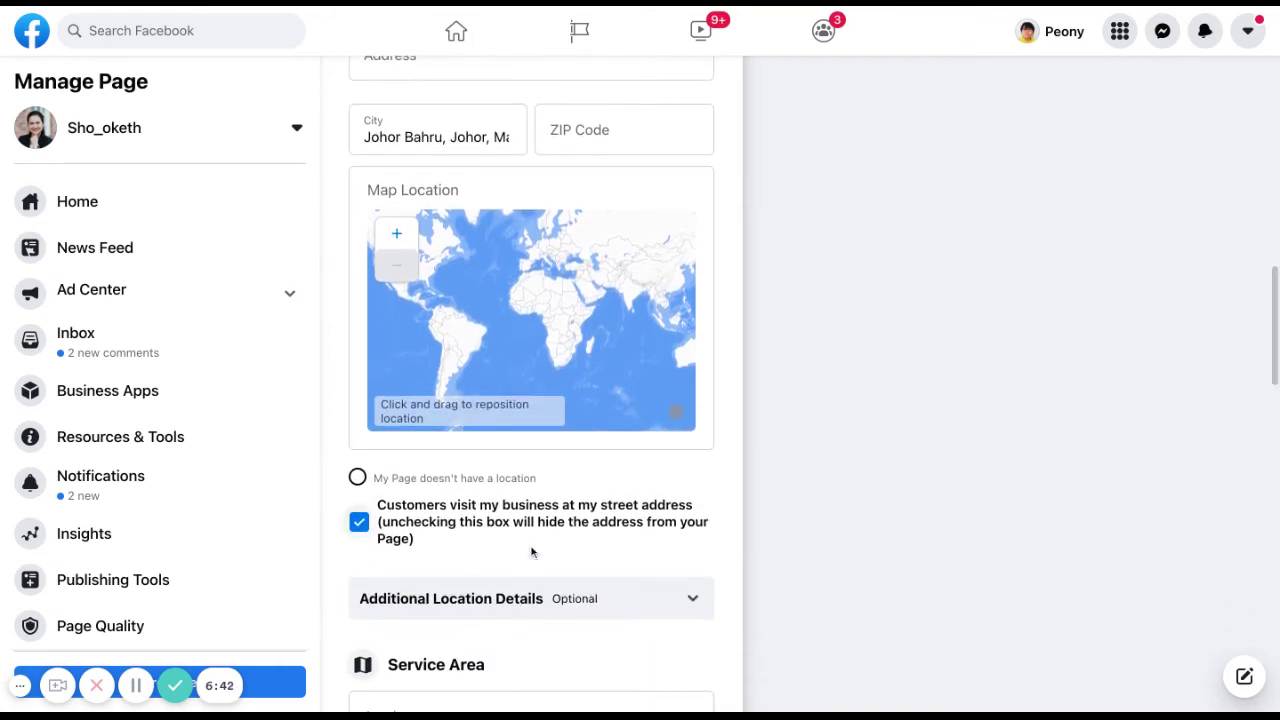
{"action": "scroll", "coordinate": [531, 552], "scroll_direction": "down", "scroll_amount": 2}
{"action": "scroll", "coordinate": [529, 551], "scroll_direction": "up", "scroll_amount": 4}
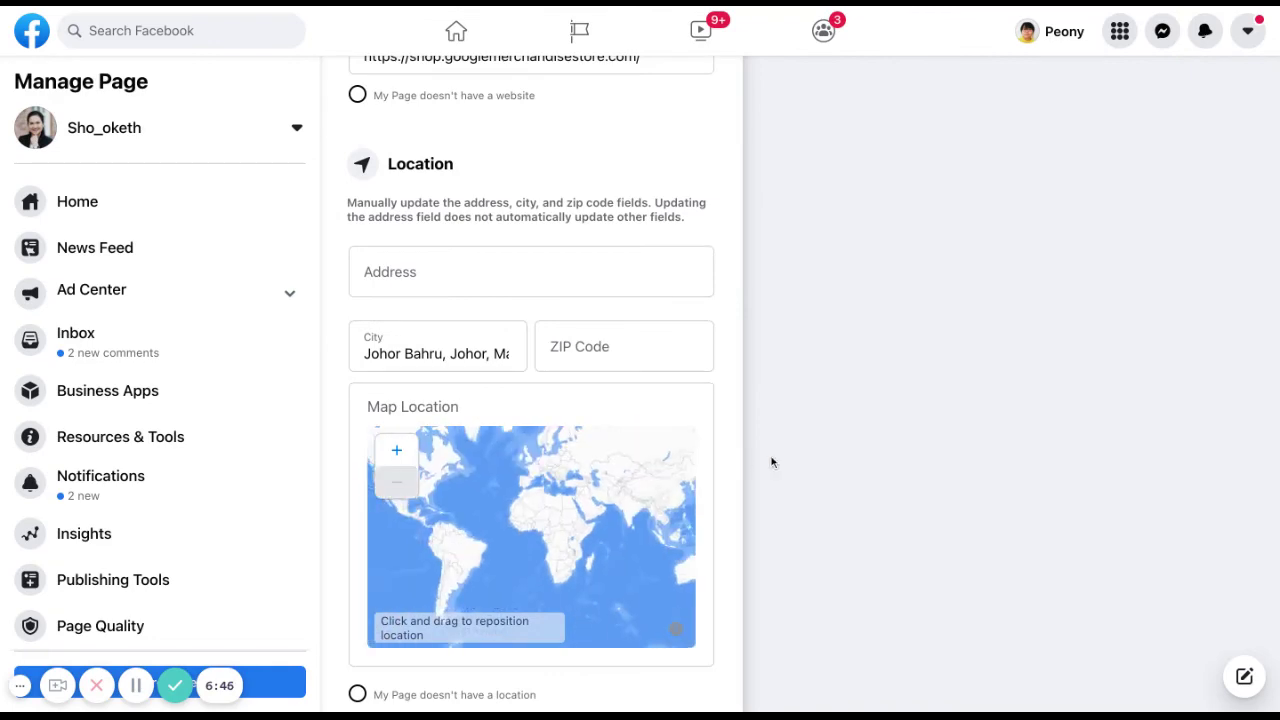
{"action": "scroll", "coordinate": [771, 462], "scroll_direction": "up", "scroll_amount": 1}
{"action": "scroll", "coordinate": [770, 461], "scroll_direction": "up", "scroll_amount": 4}
{"action": "scroll", "coordinate": [770, 461], "scroll_direction": "down", "scroll_amount": 6}
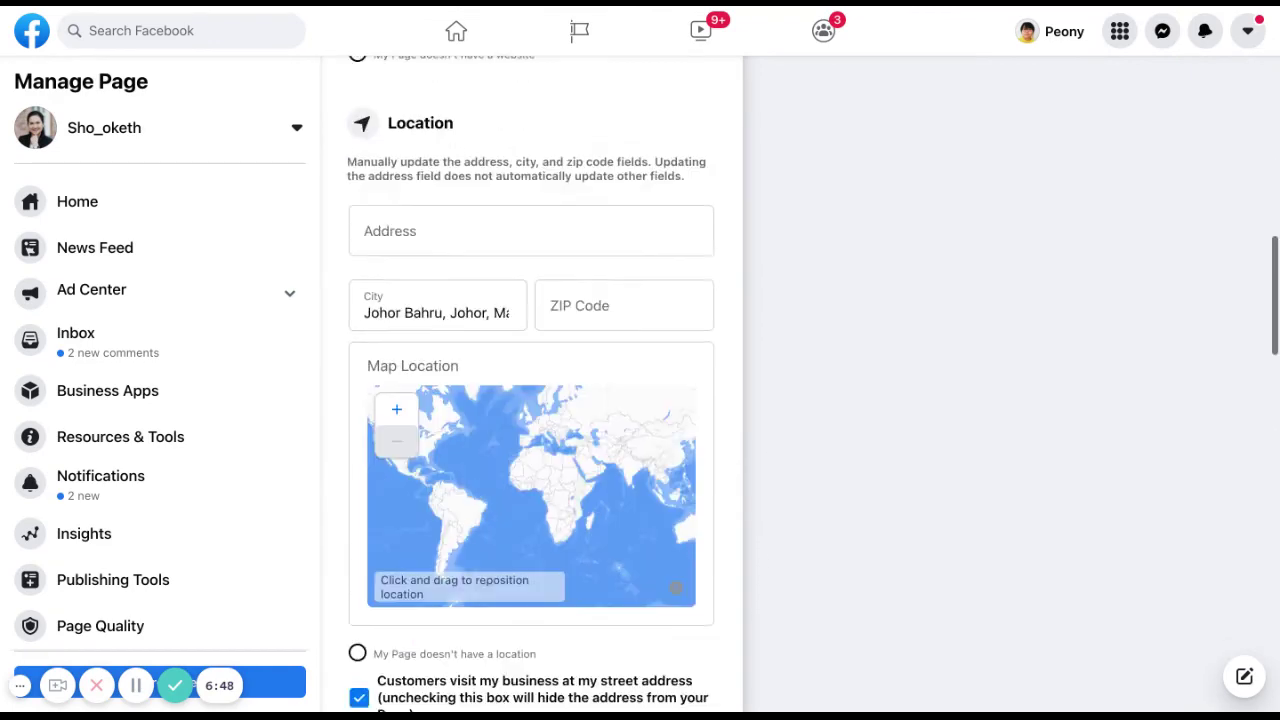
{"action": "scroll", "coordinate": [770, 461], "scroll_direction": "up", "scroll_amount": 6}
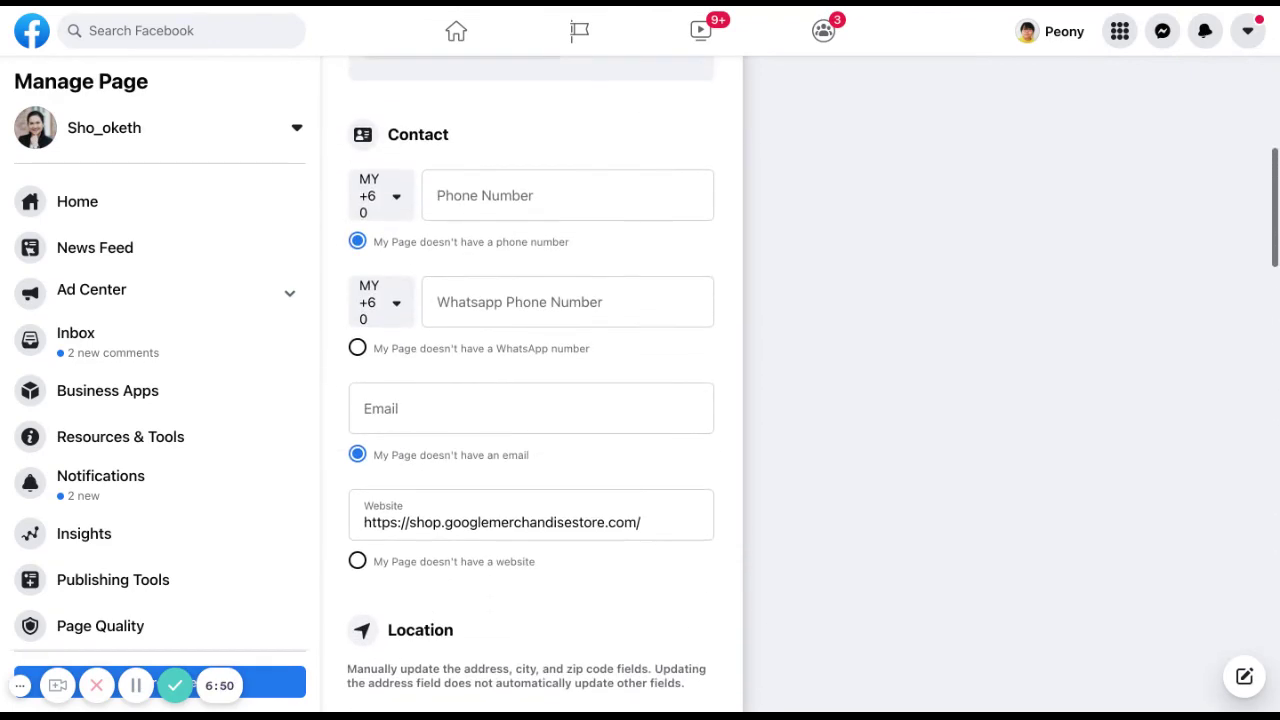
{"action": "scroll", "coordinate": [677, 420], "scroll_direction": "down", "scroll_amount": 6}
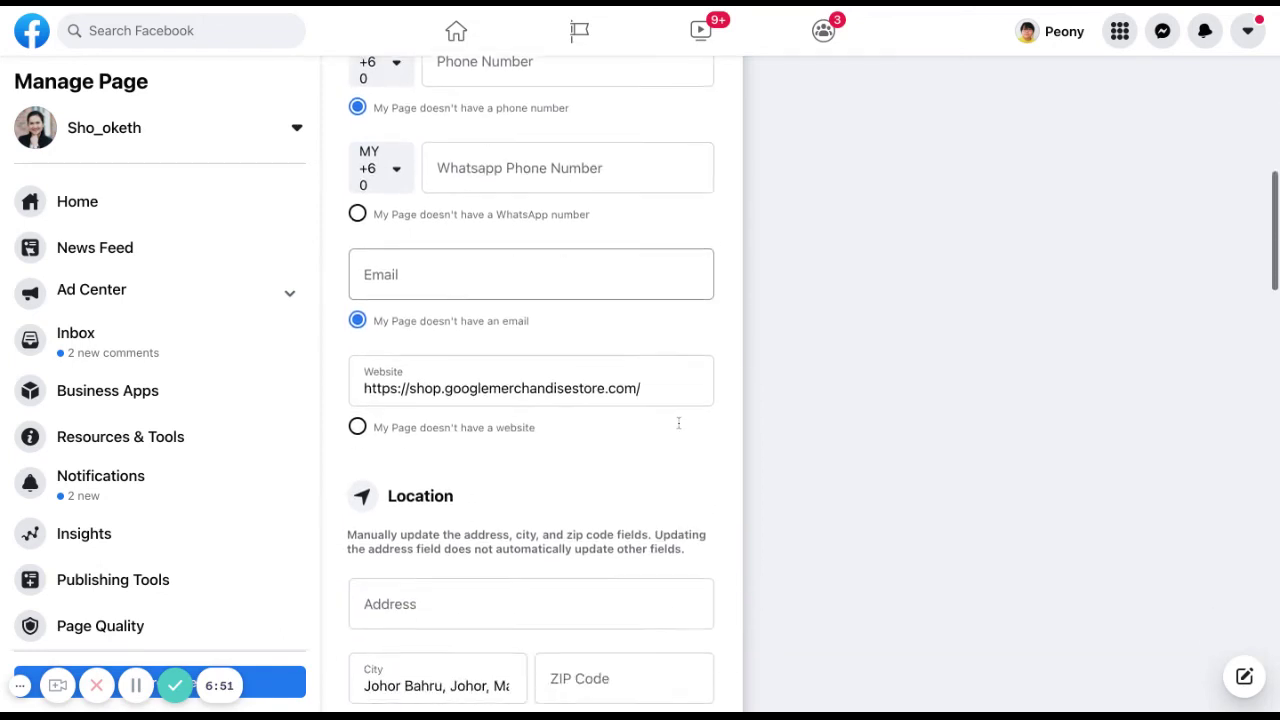
{"action": "scroll", "coordinate": [734, 531], "scroll_direction": "down", "scroll_amount": 2}
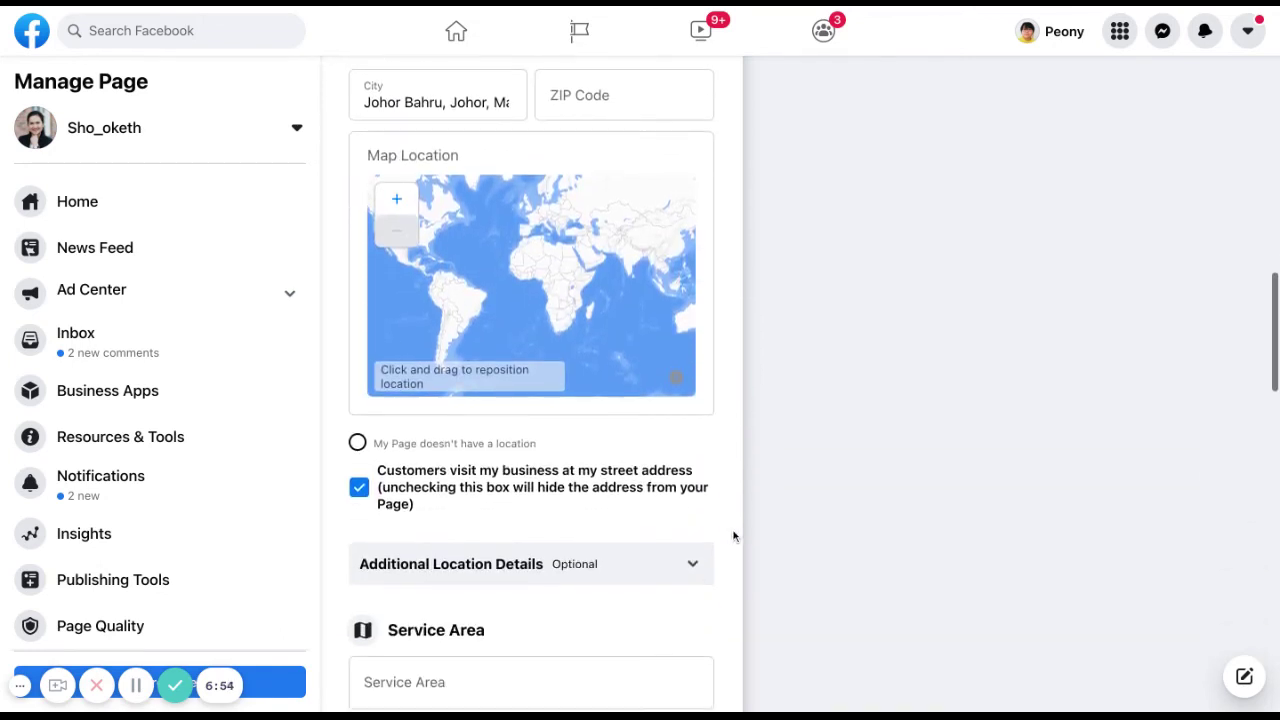
{"action": "scroll", "coordinate": [674, 491], "scroll_direction": "down", "scroll_amount": 2}
{"action": "scroll", "coordinate": [673, 496], "scroll_direction": "down", "scroll_amount": 1}
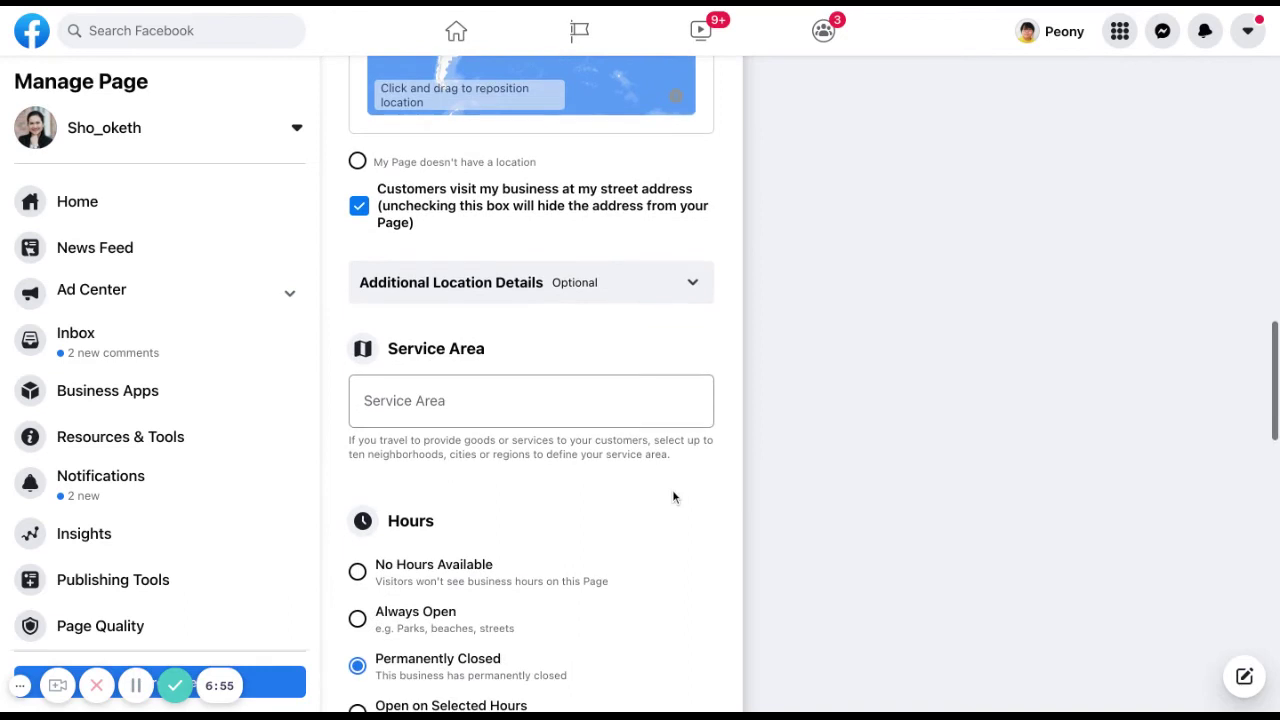
{"action": "scroll", "coordinate": [744, 330], "scroll_direction": "up", "scroll_amount": 9}
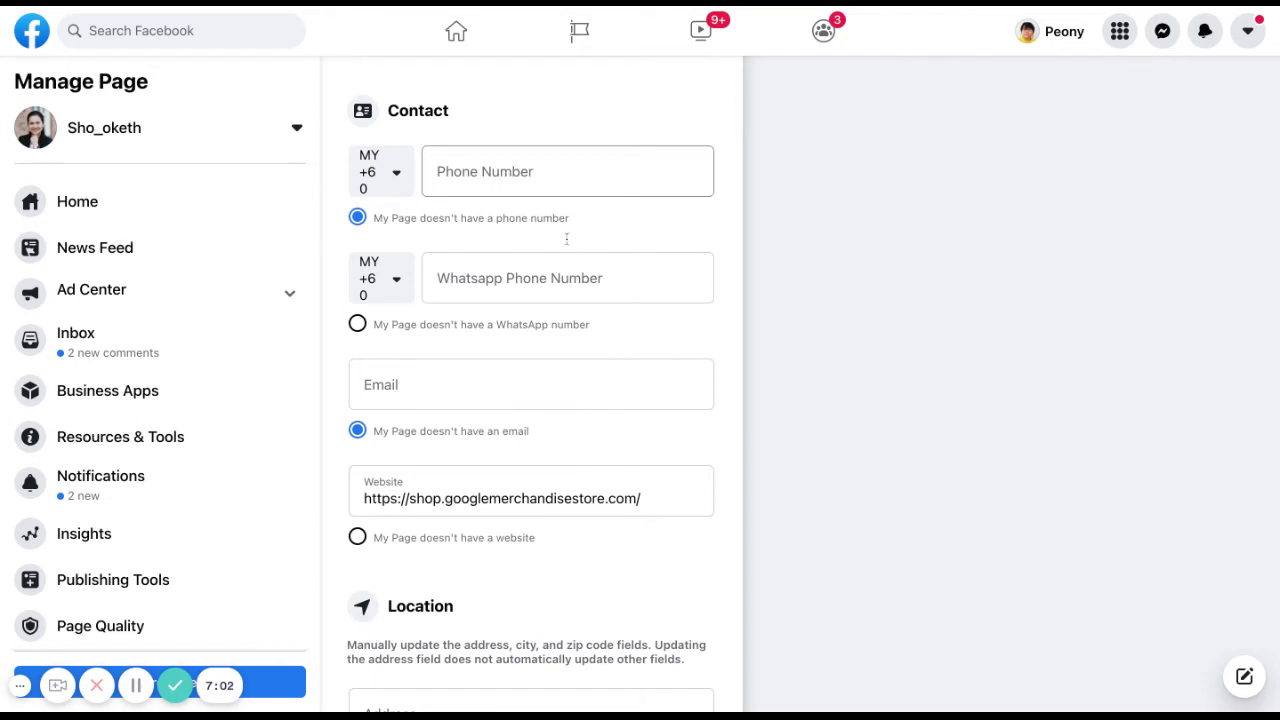
{"action": "scroll", "coordinate": [538, 416], "scroll_direction": "down", "scroll_amount": 3}
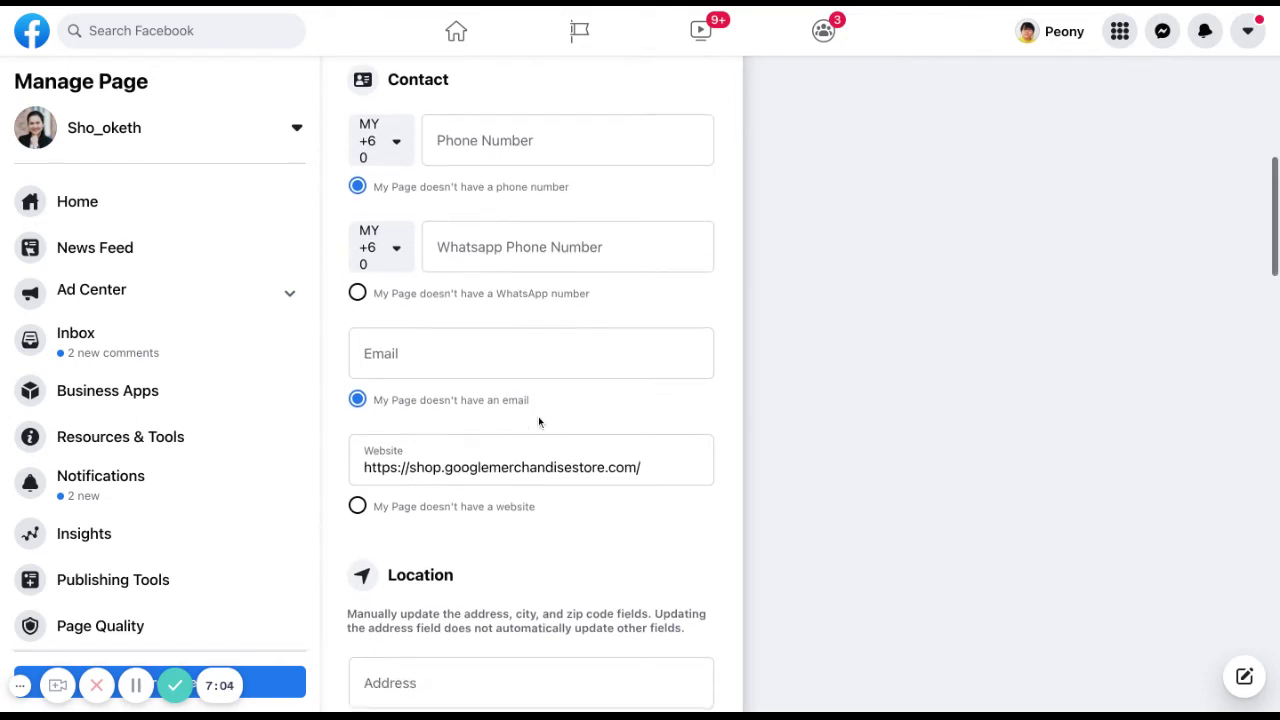
{"action": "scroll", "coordinate": [666, 475], "scroll_direction": "down", "scroll_amount": 3}
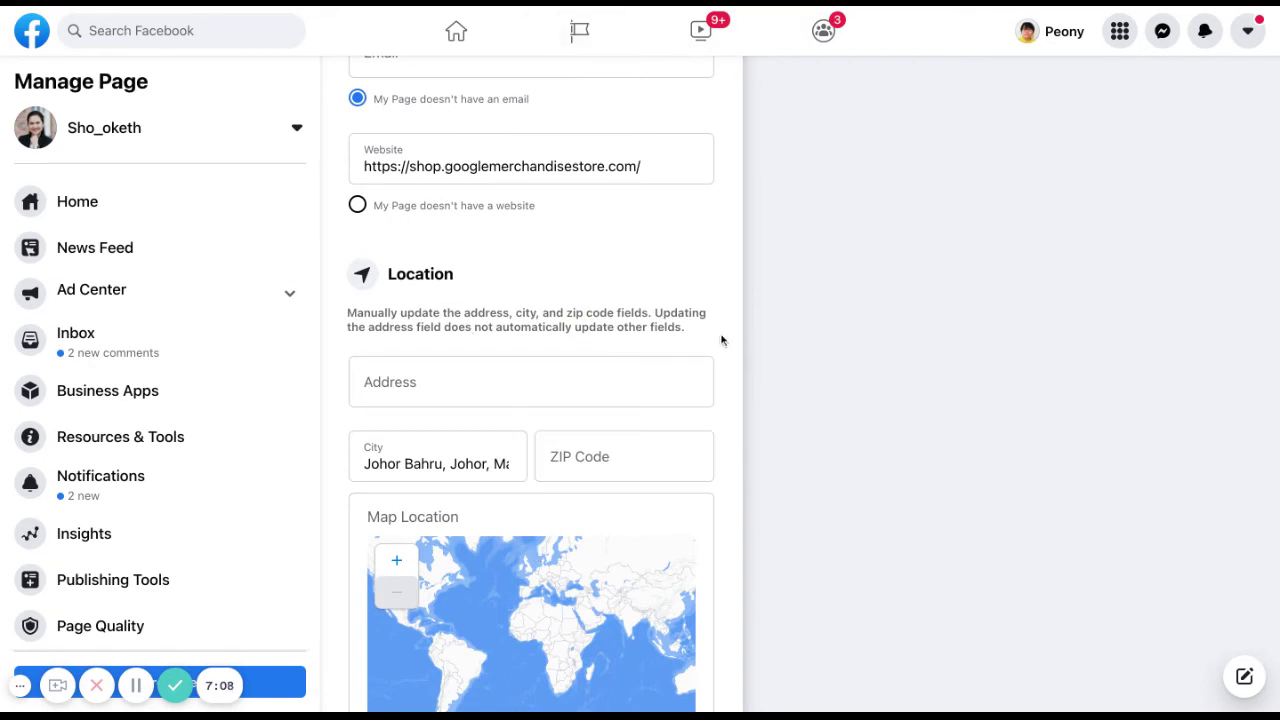
{"action": "scroll", "coordinate": [737, 366], "scroll_direction": "down", "scroll_amount": 1}
{"action": "scroll", "coordinate": [737, 366], "scroll_direction": "down", "scroll_amount": 6}
{"action": "scroll", "coordinate": [600, 306], "scroll_direction": "down", "scroll_amount": 2}
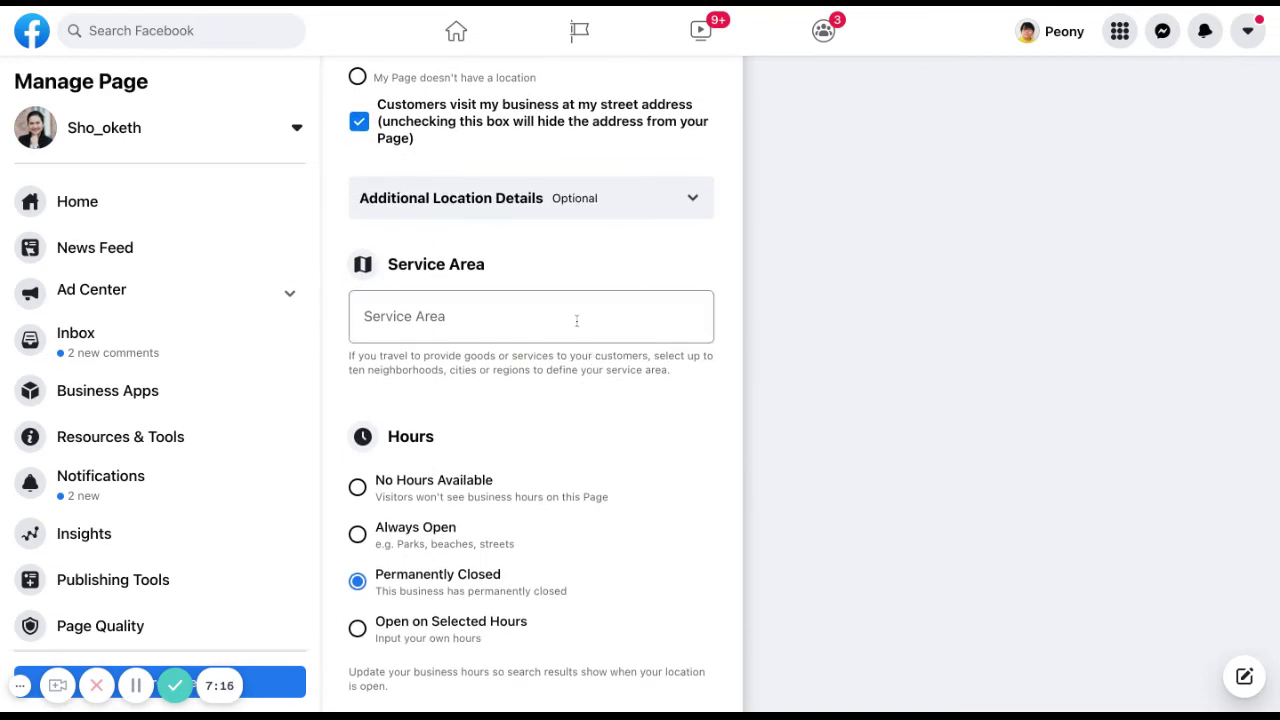
{"action": "scroll", "coordinate": [530, 391], "scroll_direction": "down", "scroll_amount": 1}
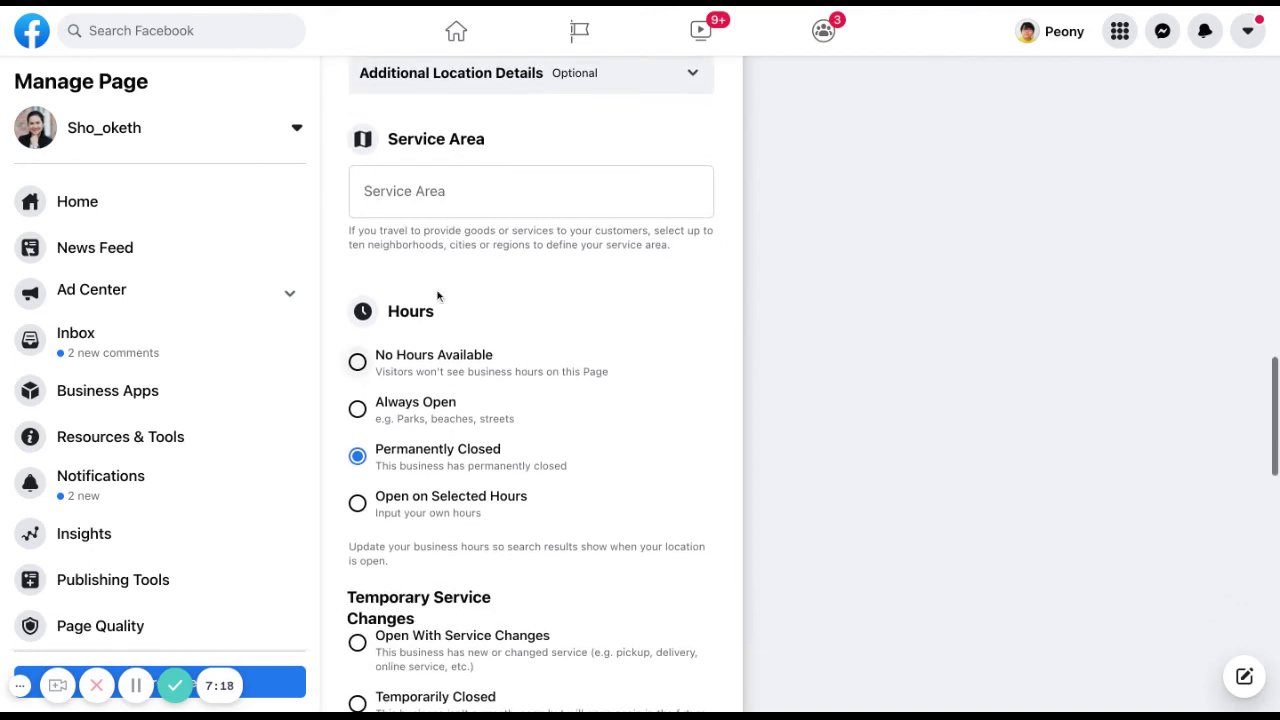
{"action": "scroll", "coordinate": [537, 411], "scroll_direction": "down", "scroll_amount": 1}
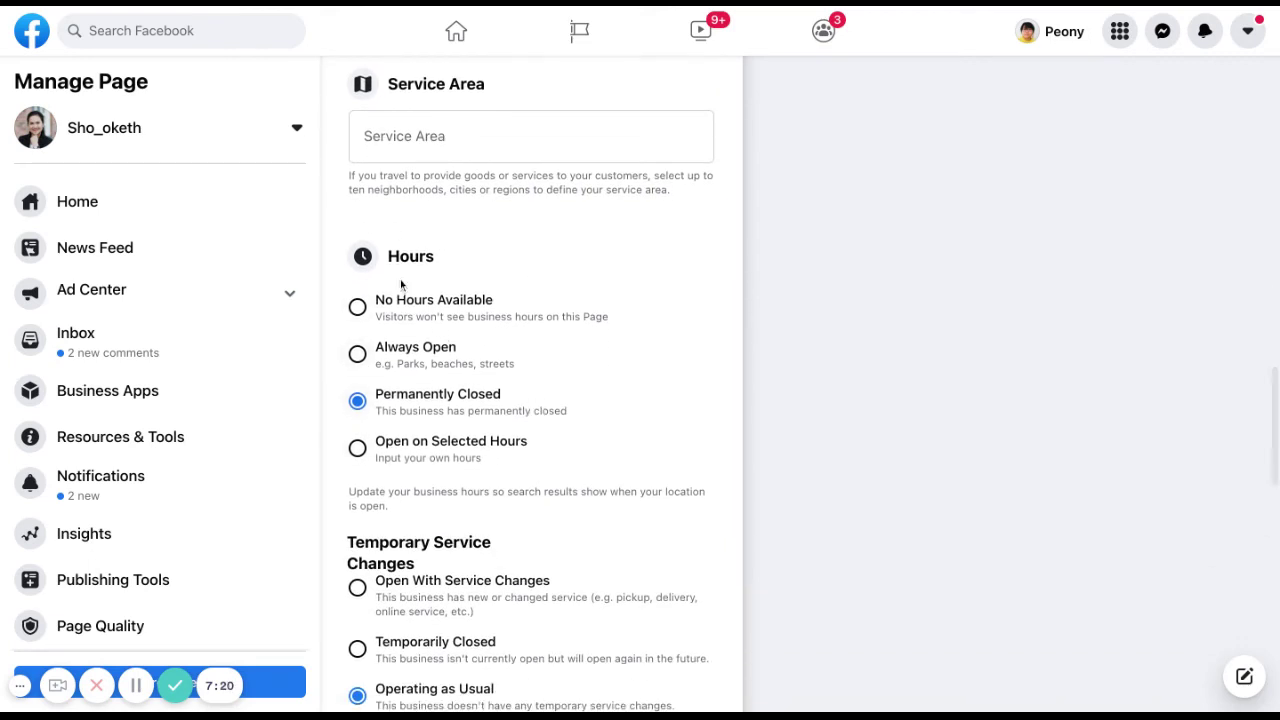
{"action": "scroll", "coordinate": [491, 406], "scroll_direction": "down", "scroll_amount": 3}
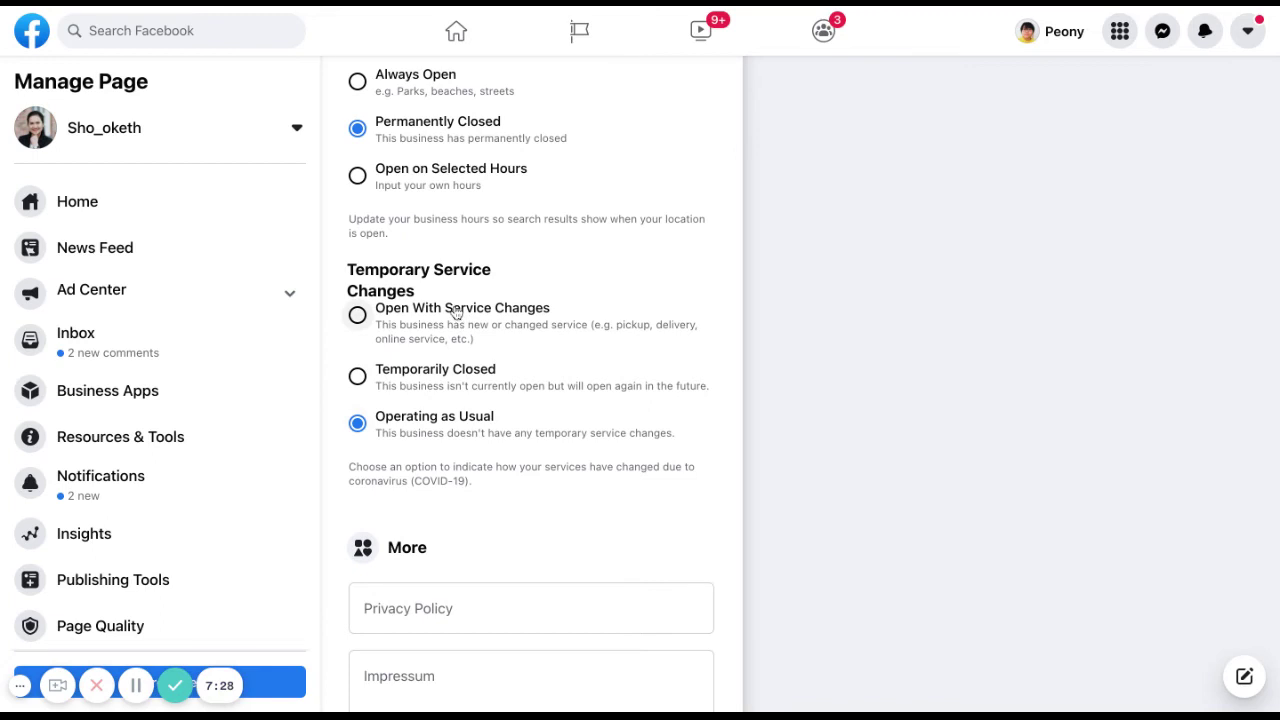
{"action": "scroll", "coordinate": [540, 458], "scroll_direction": "down", "scroll_amount": 3}
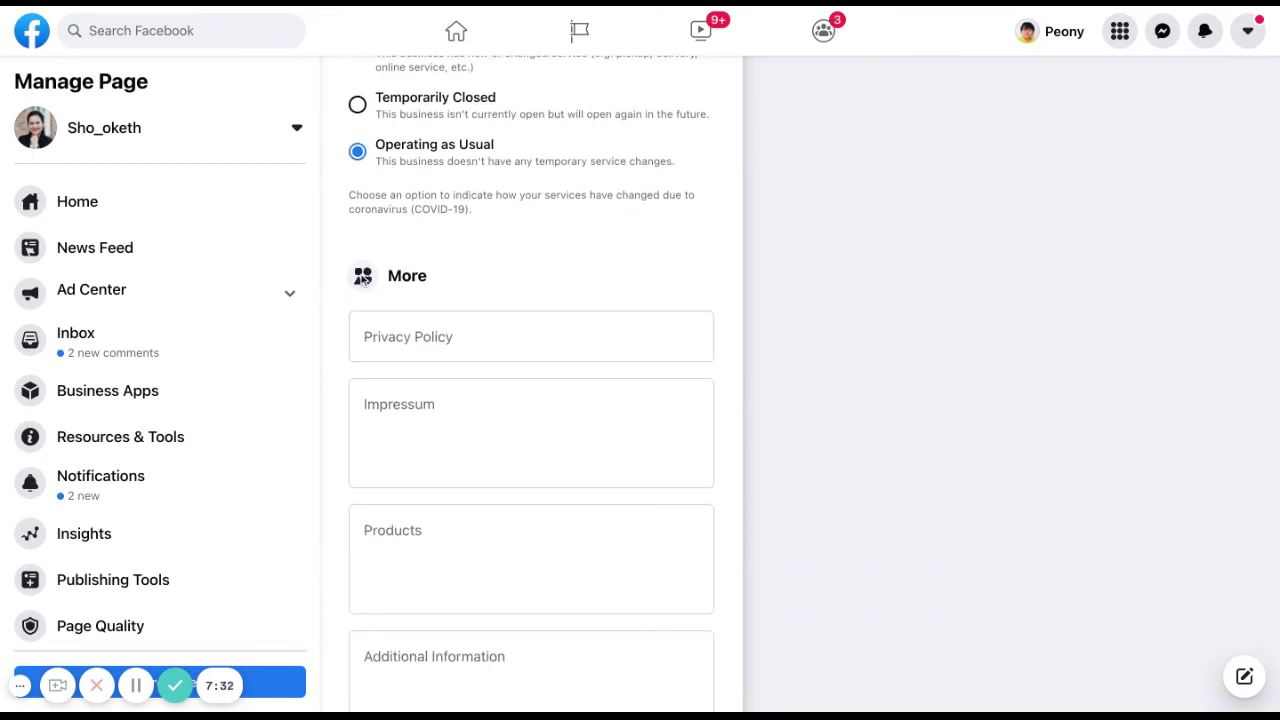
{"action": "scroll", "coordinate": [444, 296], "scroll_direction": "down", "scroll_amount": 1}
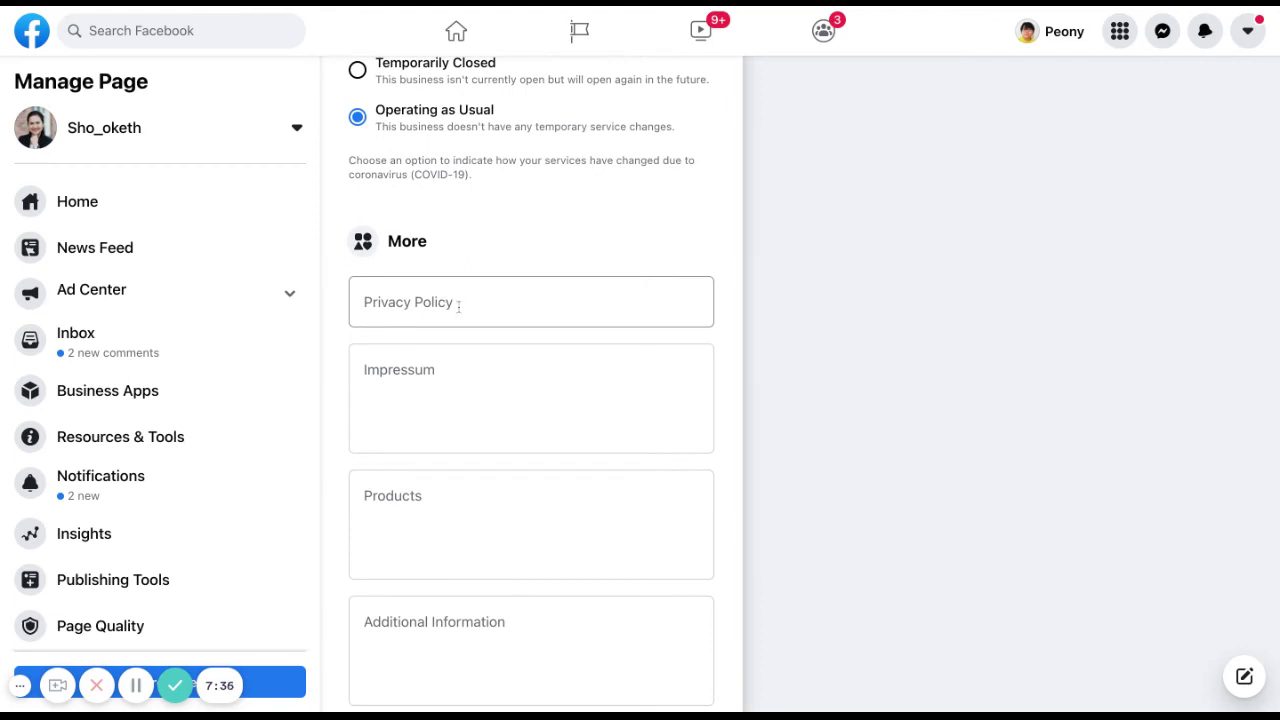
{"action": "scroll", "coordinate": [474, 394], "scroll_direction": "down", "scroll_amount": 2}
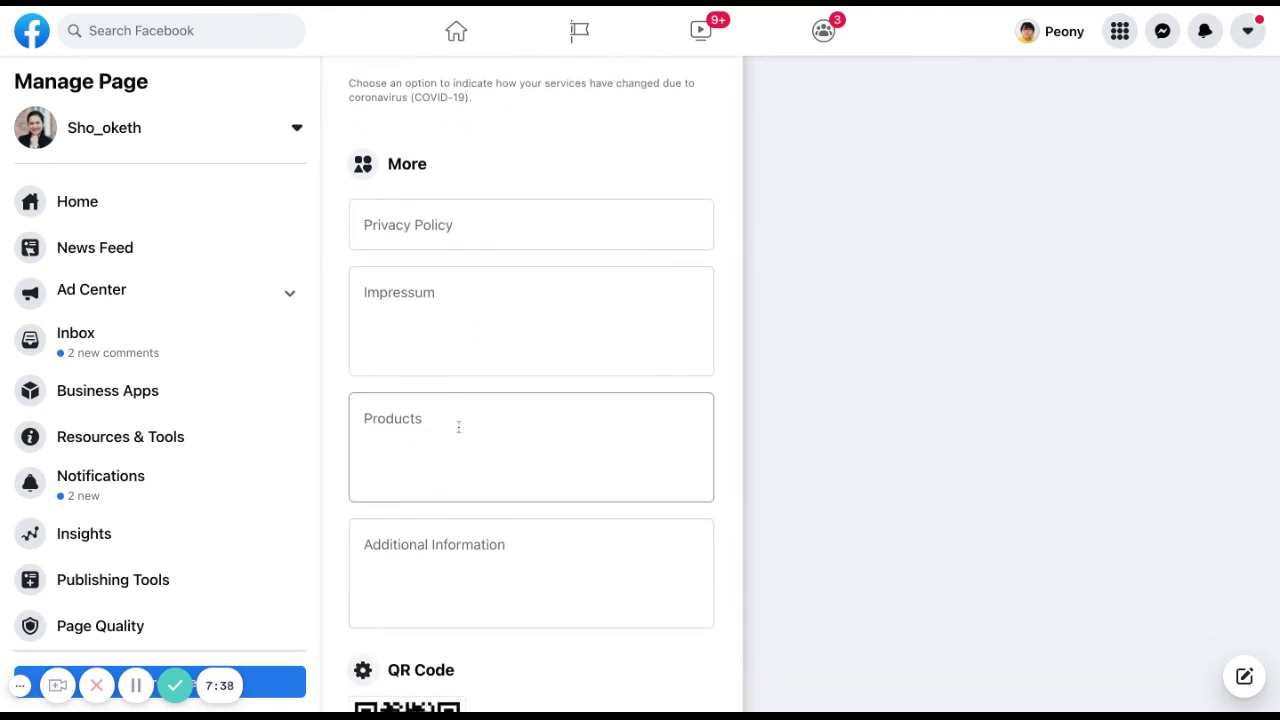
{"action": "scroll", "coordinate": [459, 427], "scroll_direction": "down", "scroll_amount": 5}
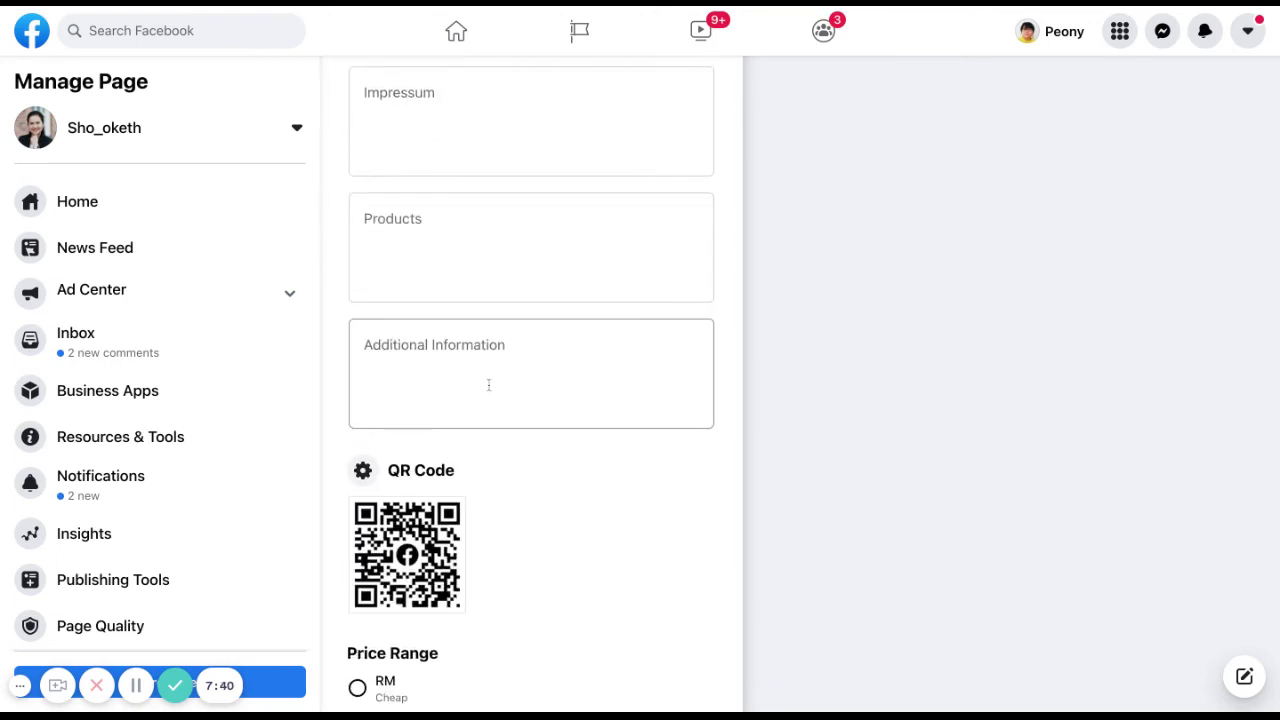
{"action": "scroll", "coordinate": [489, 390], "scroll_direction": "down", "scroll_amount": 3}
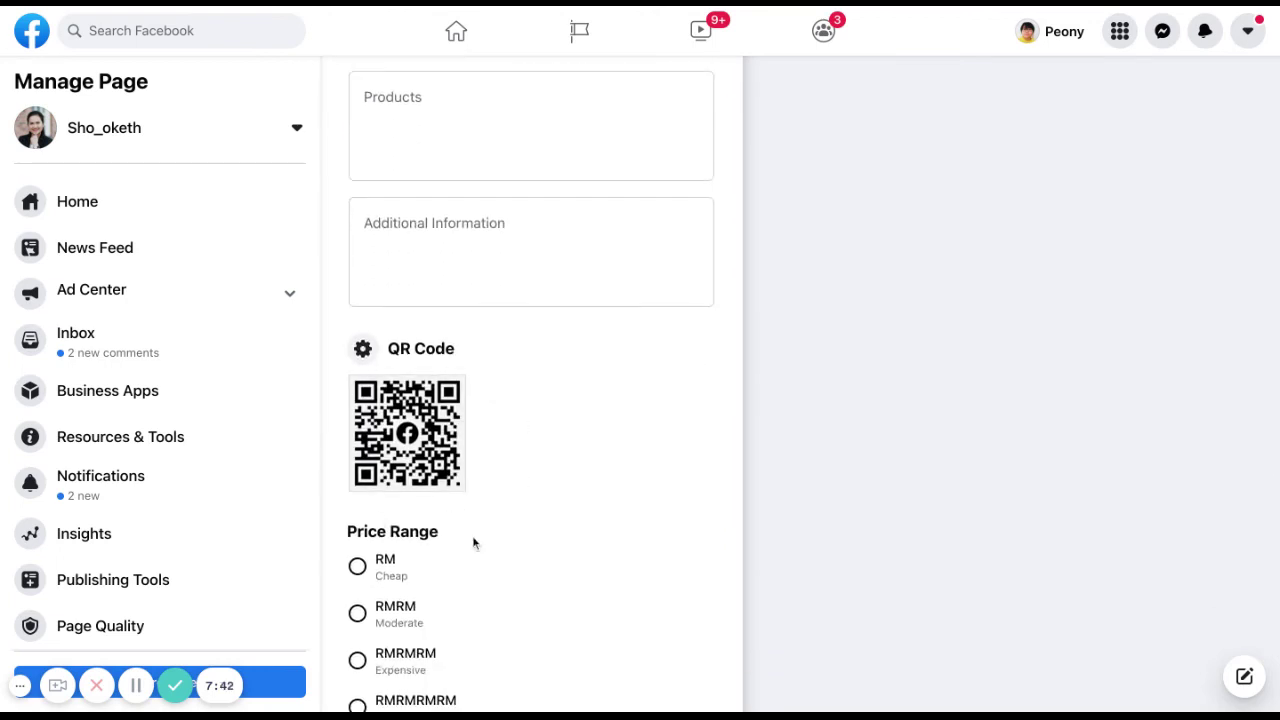
{"action": "scroll", "coordinate": [495, 430], "scroll_direction": "down", "scroll_amount": 1}
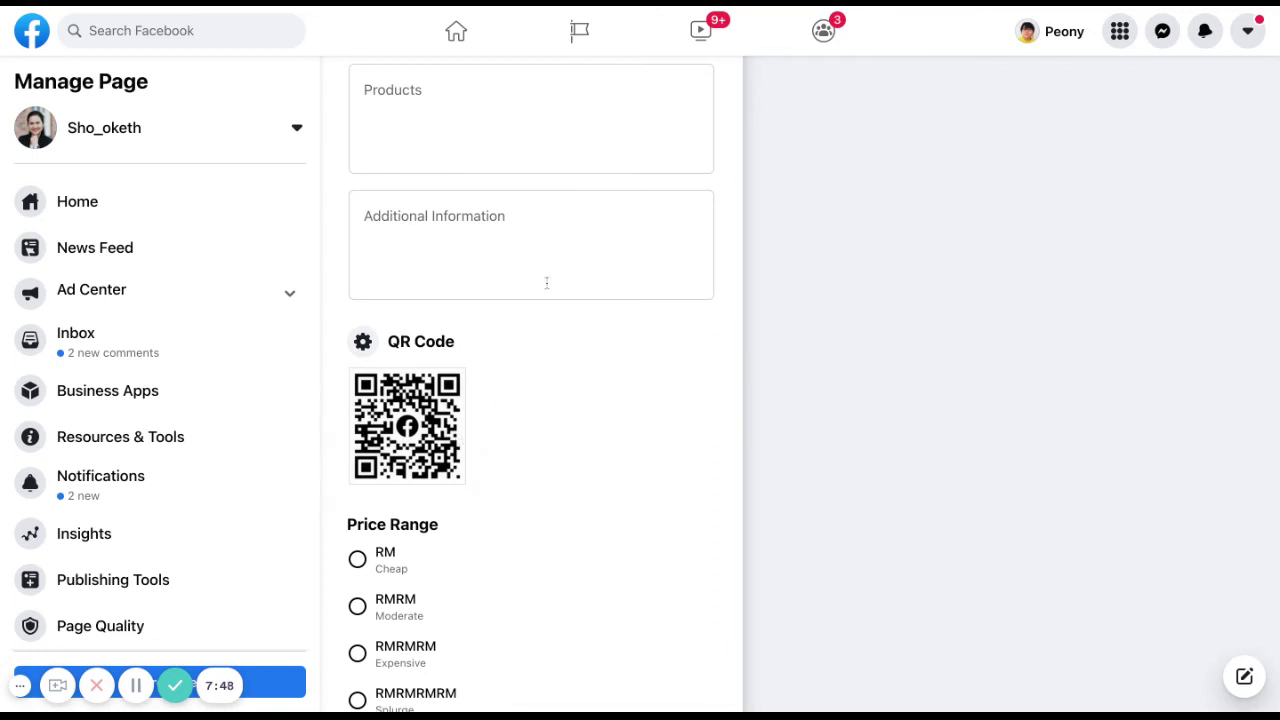
{"action": "scroll", "coordinate": [508, 517], "scroll_direction": "down", "scroll_amount": 2}
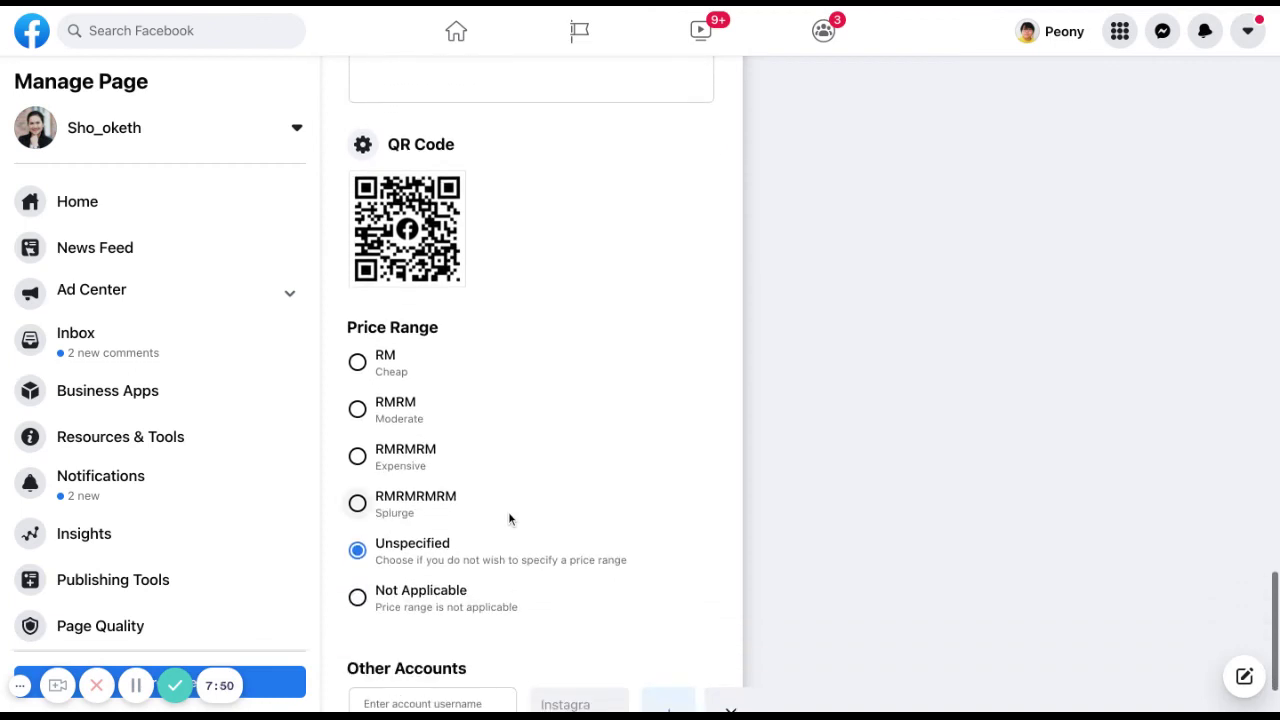
{"action": "scroll", "coordinate": [471, 452], "scroll_direction": "down", "scroll_amount": 2}
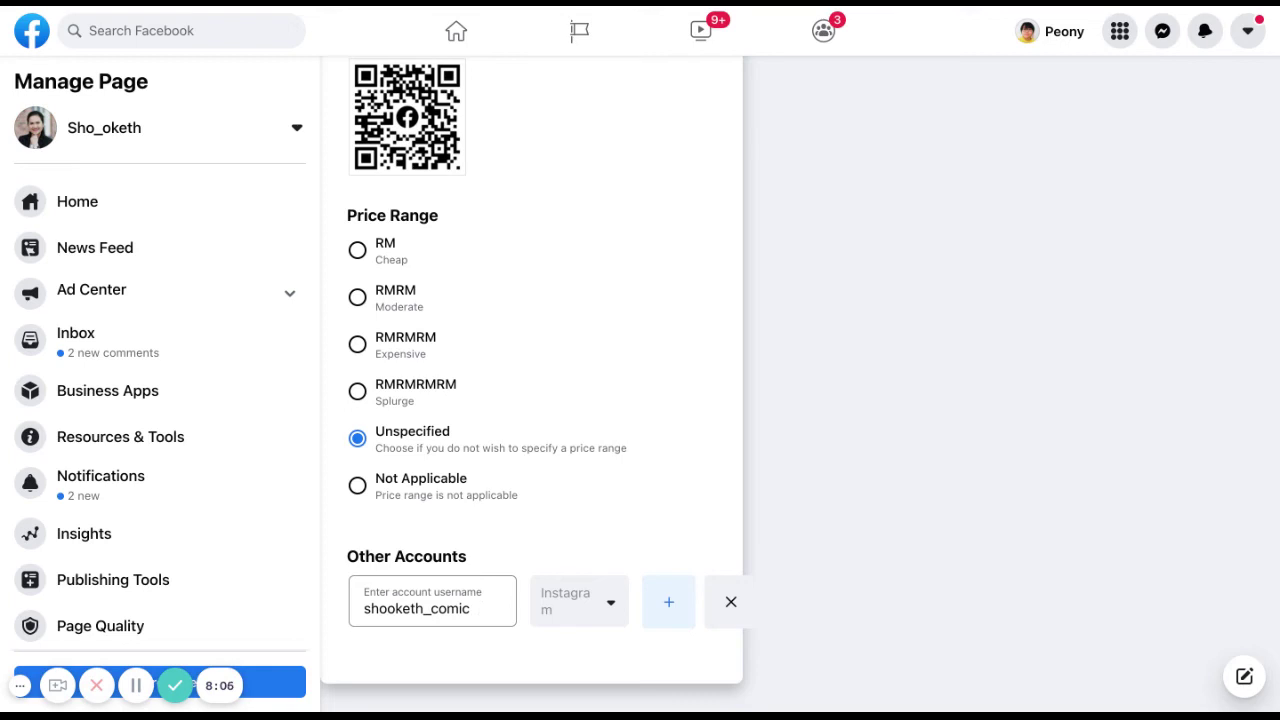
{"action": "left_click", "coordinate": [576, 606]}
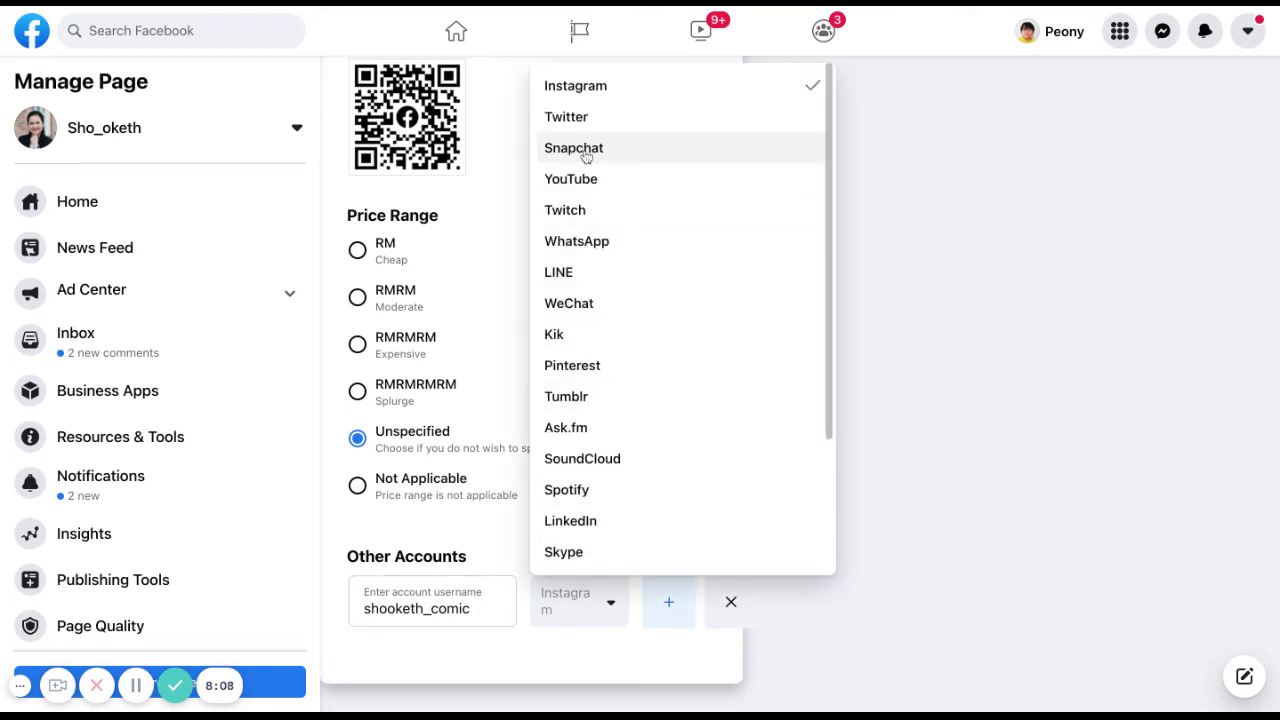
{"action": "scroll", "coordinate": [586, 157], "scroll_direction": "down", "scroll_amount": 2}
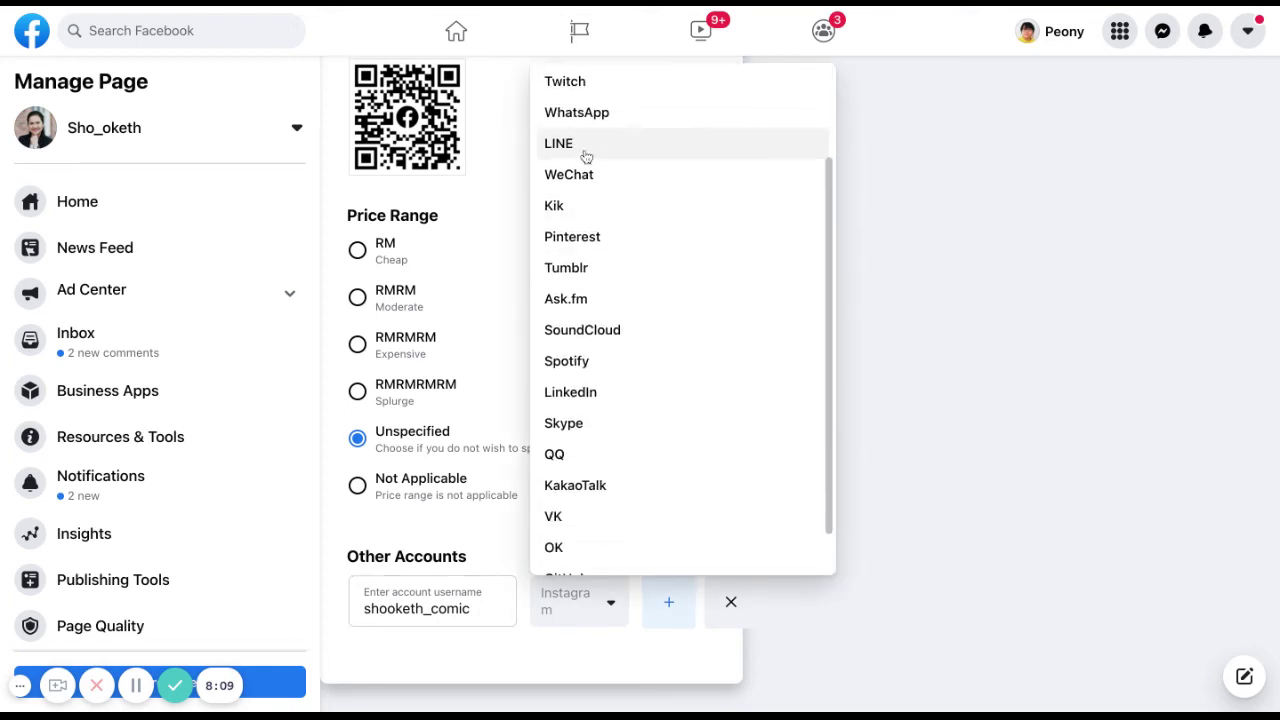
{"action": "left_click", "coordinate": [865, 600]}
{"action": "left_click", "coordinate": [671, 612]}
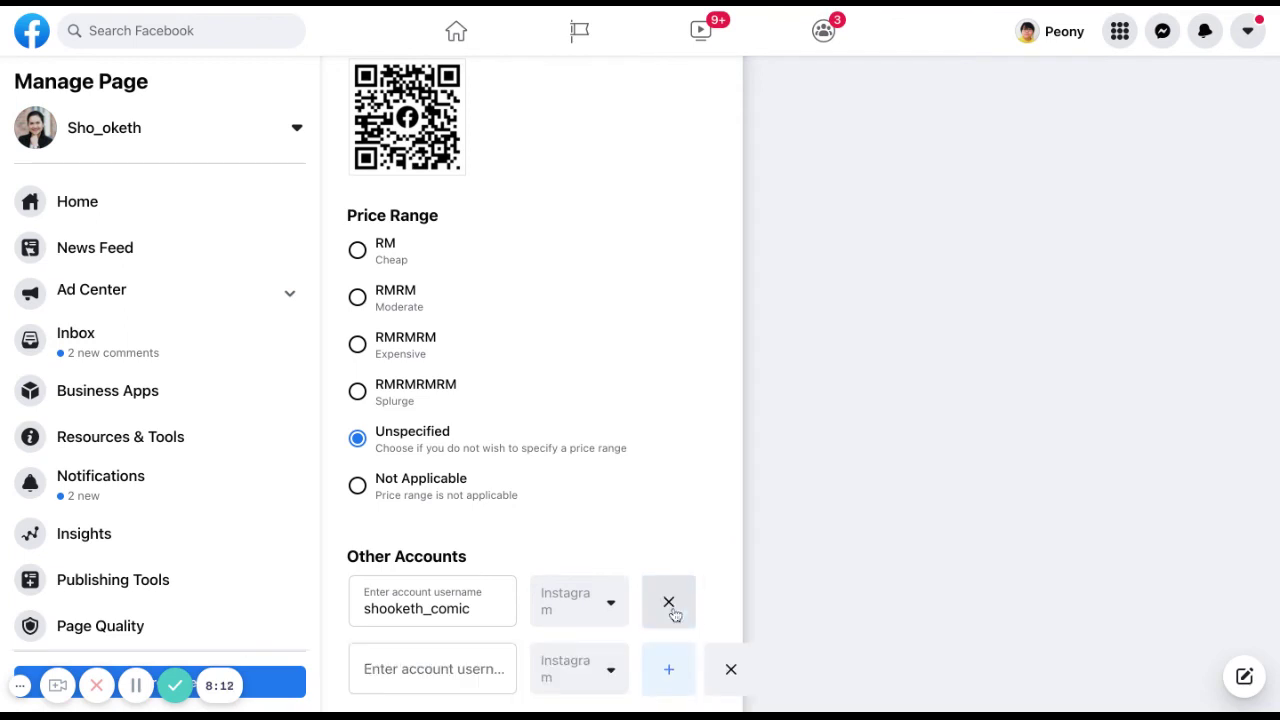
{"action": "scroll", "coordinate": [640, 610], "scroll_direction": "down", "scroll_amount": 1}
{"action": "left_click", "coordinate": [609, 603]}
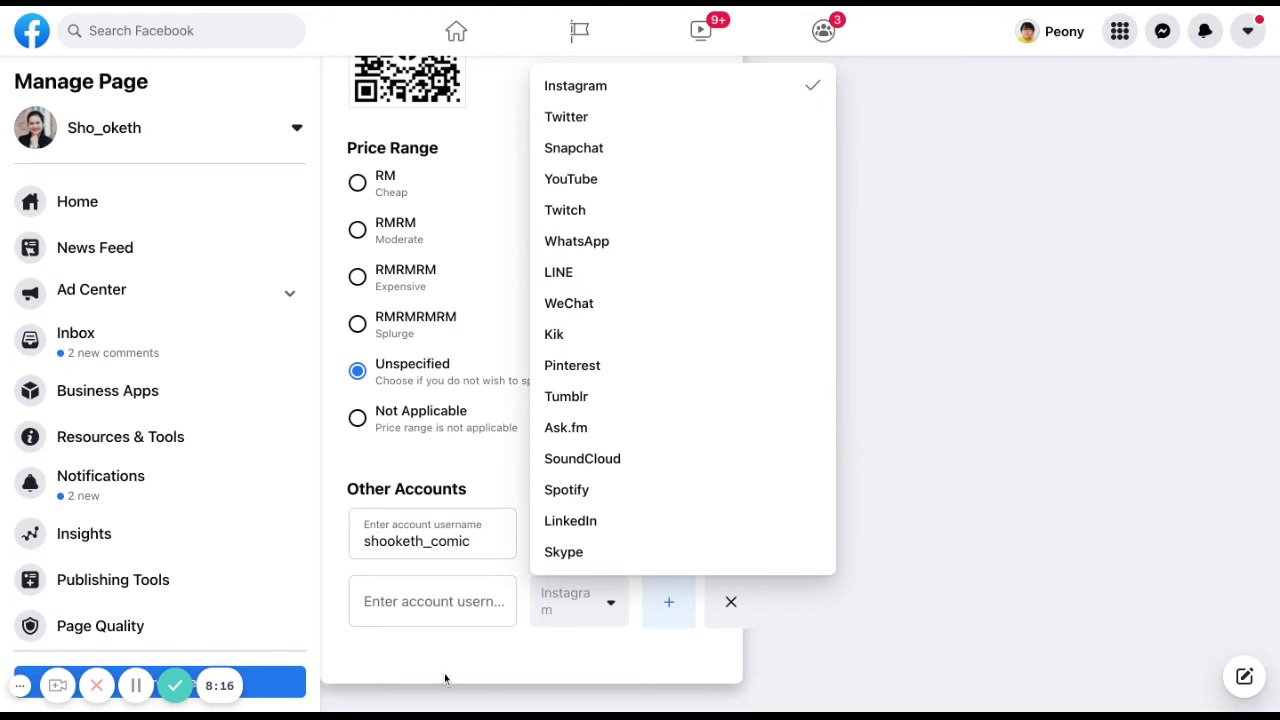
{"action": "left_click", "coordinate": [816, 648]}
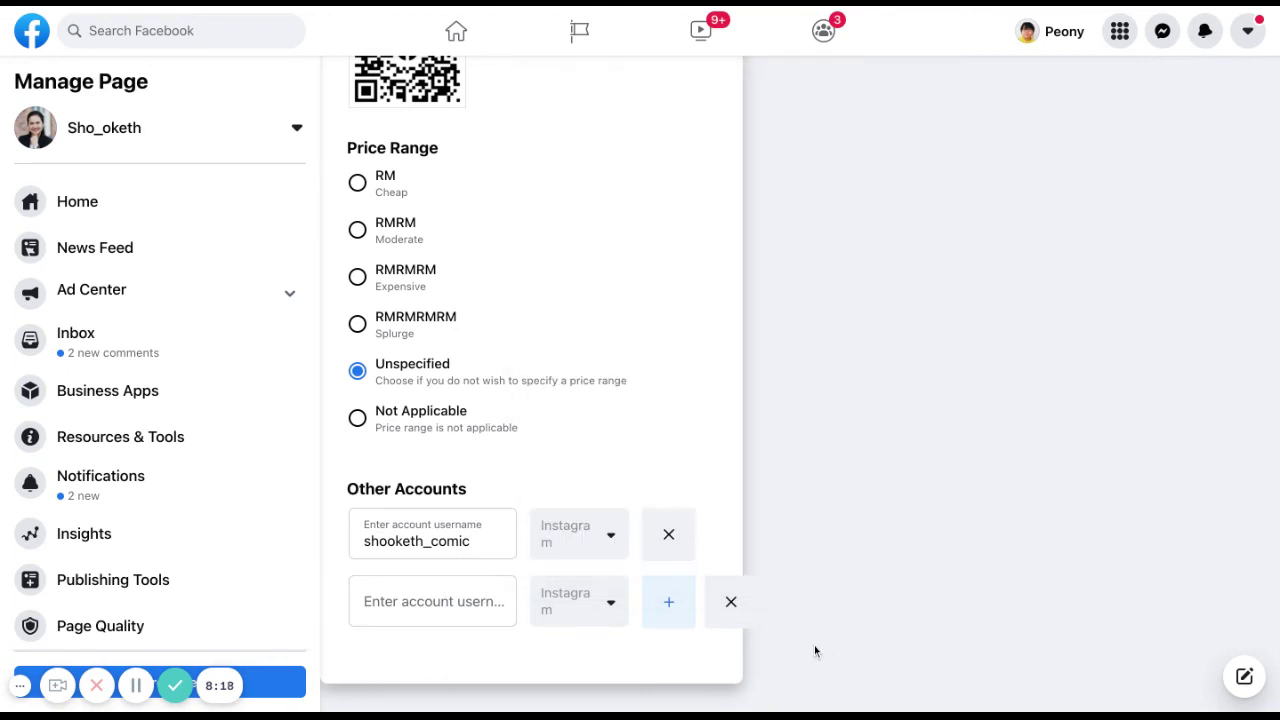
{"action": "left_click", "coordinate": [745, 620]}
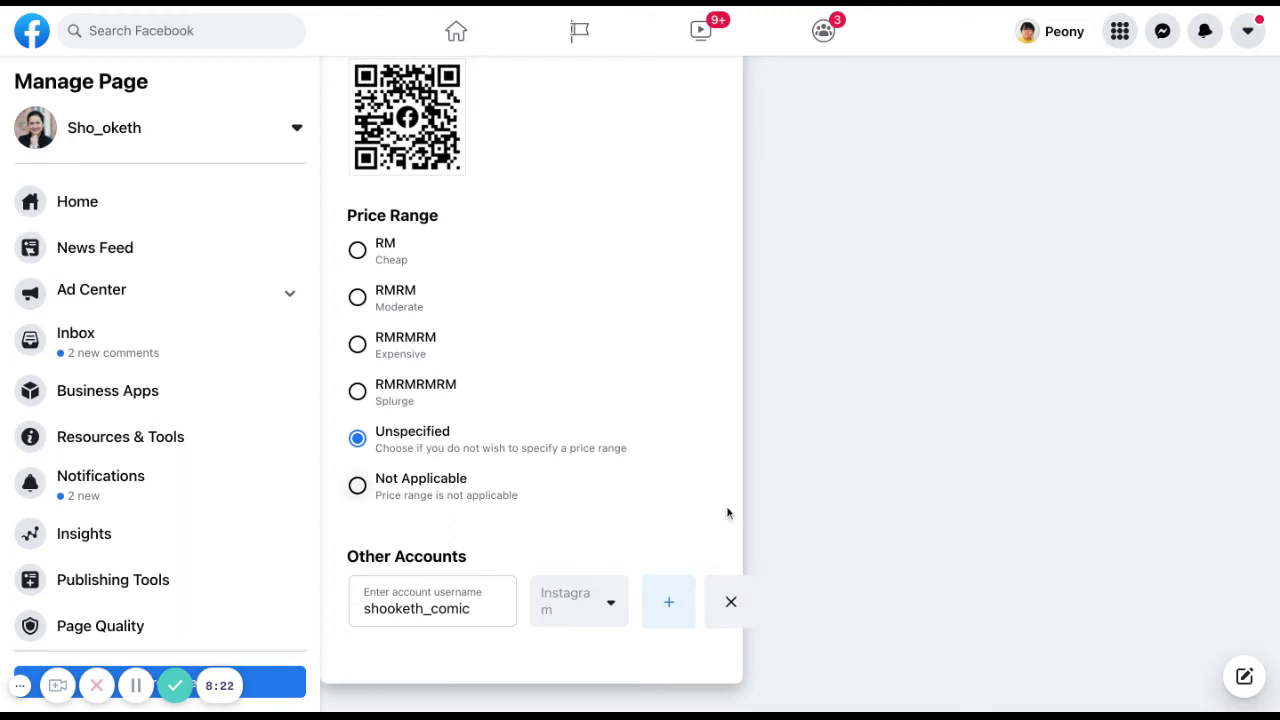
Step: Back out of the Promote options to Edit Page Info, then switch to the Page's Home
{"action": "left_click", "coordinate": [299, 686]}
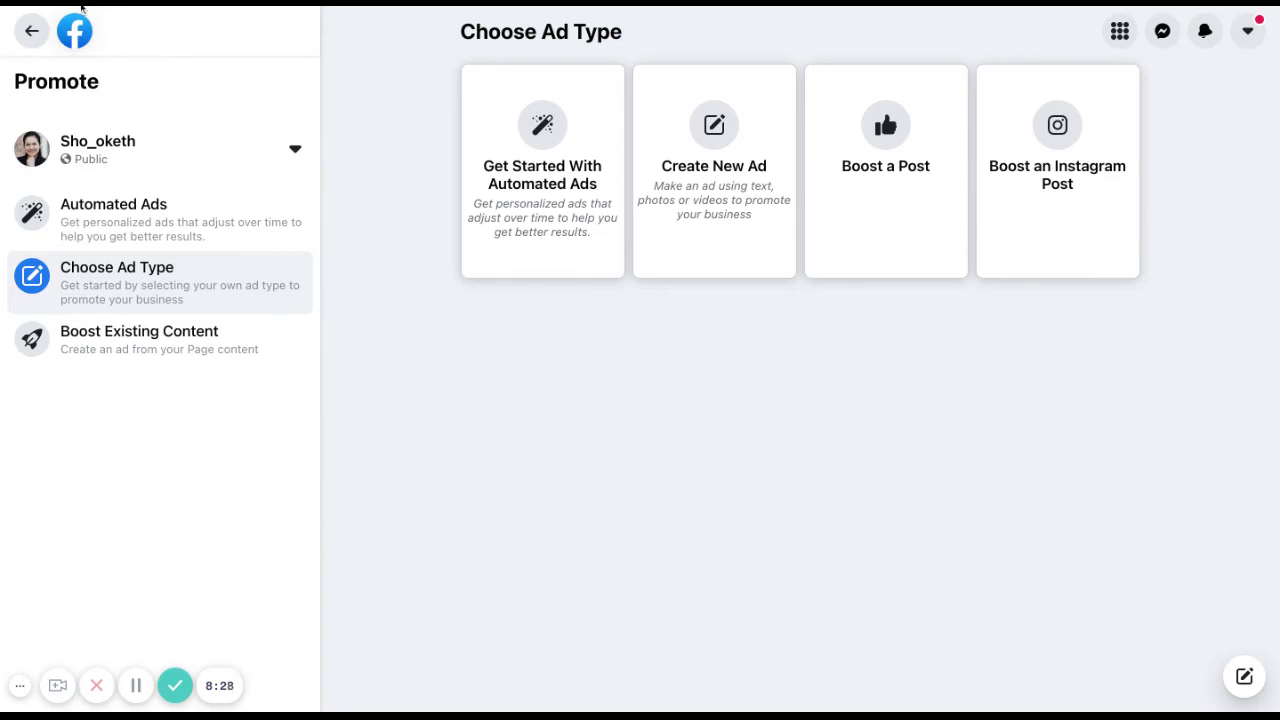
{"action": "left_click", "coordinate": [32, 31]}
{"action": "scroll", "coordinate": [726, 306], "scroll_direction": "up", "scroll_amount": 10}
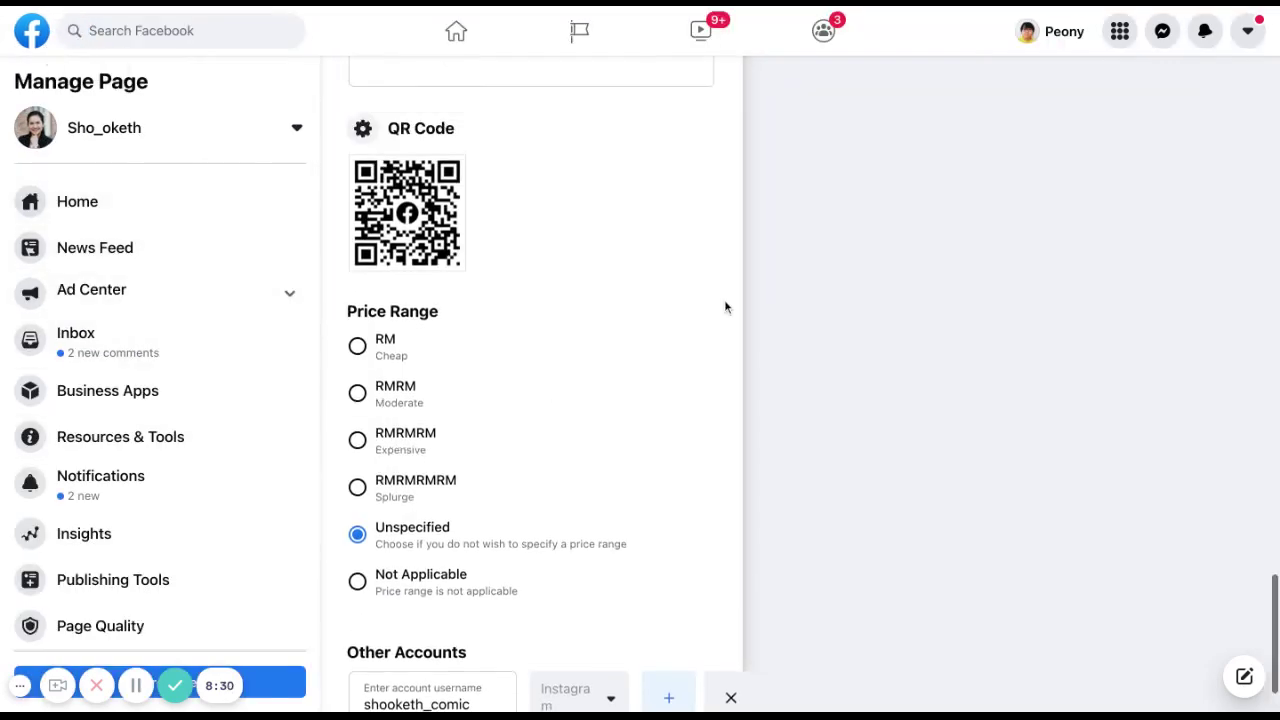
{"action": "scroll", "coordinate": [726, 307], "scroll_direction": "up", "scroll_amount": 5}
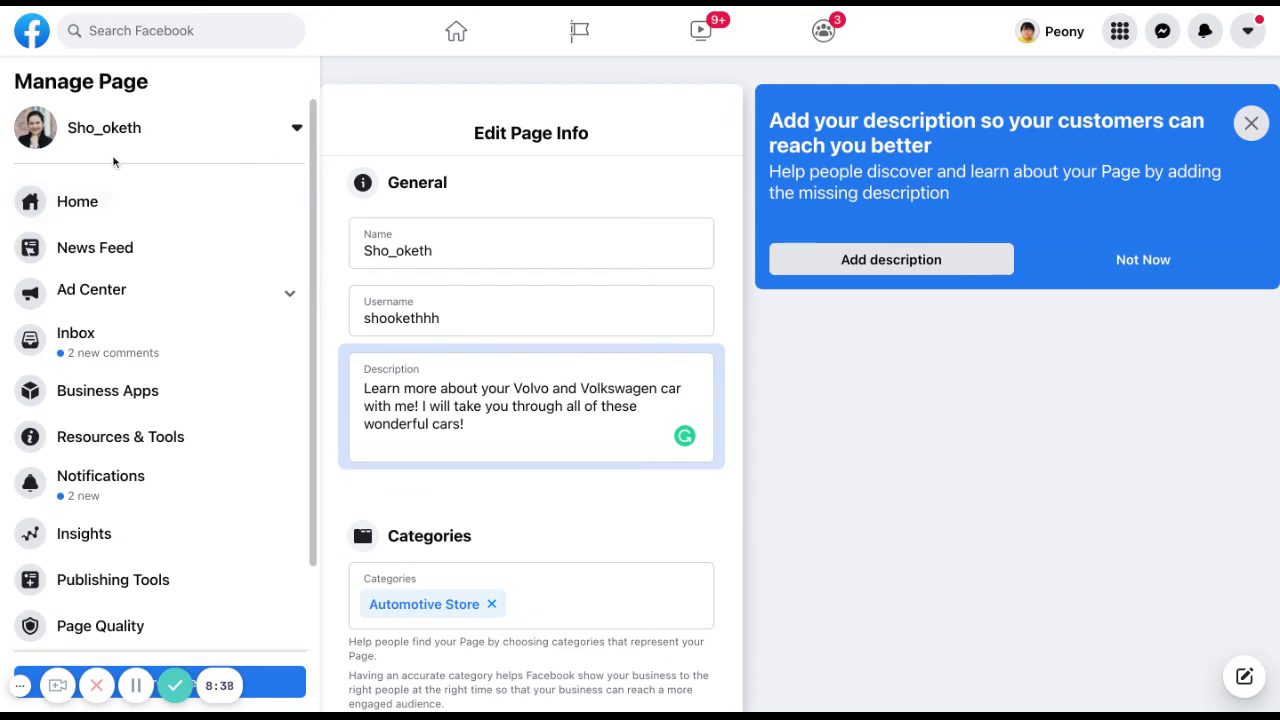
{"action": "left_click", "coordinate": [80, 204]}
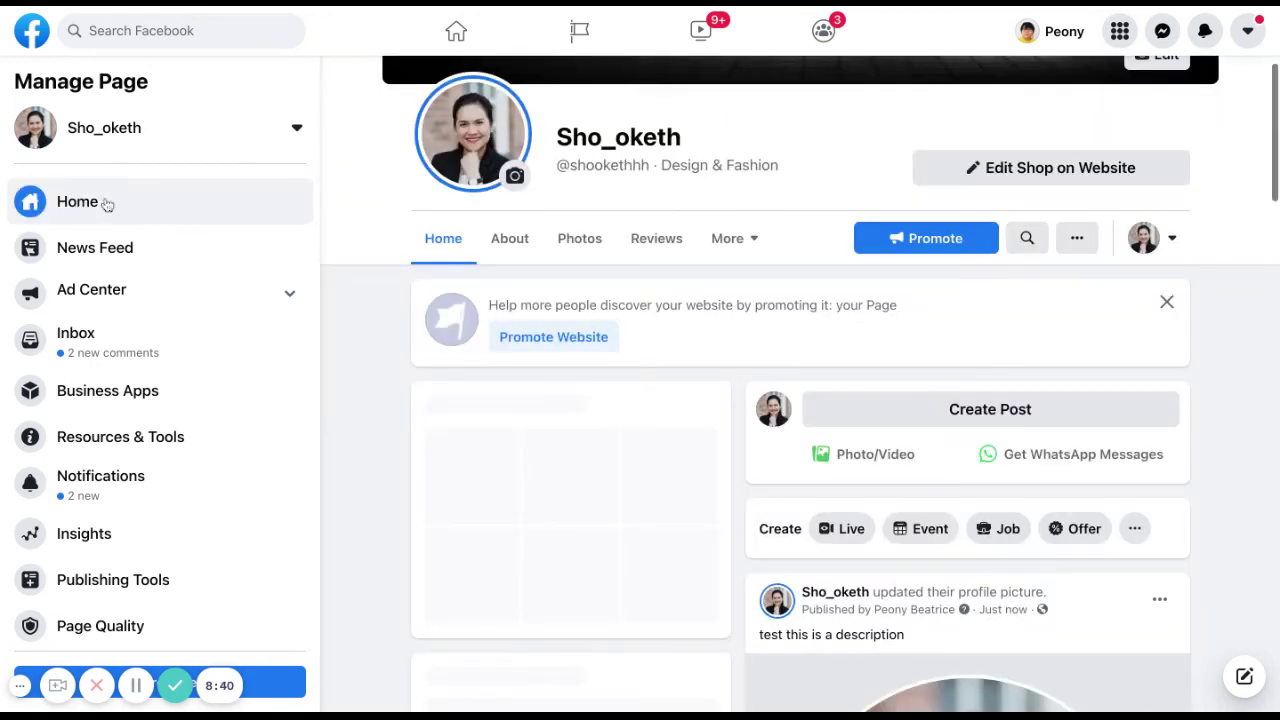
Step: Review the About tab's More Info, confirming the Automotive Store category and car description
{"action": "left_click", "coordinate": [499, 262]}
{"action": "scroll", "coordinate": [534, 514], "scroll_direction": "down", "scroll_amount": 5}
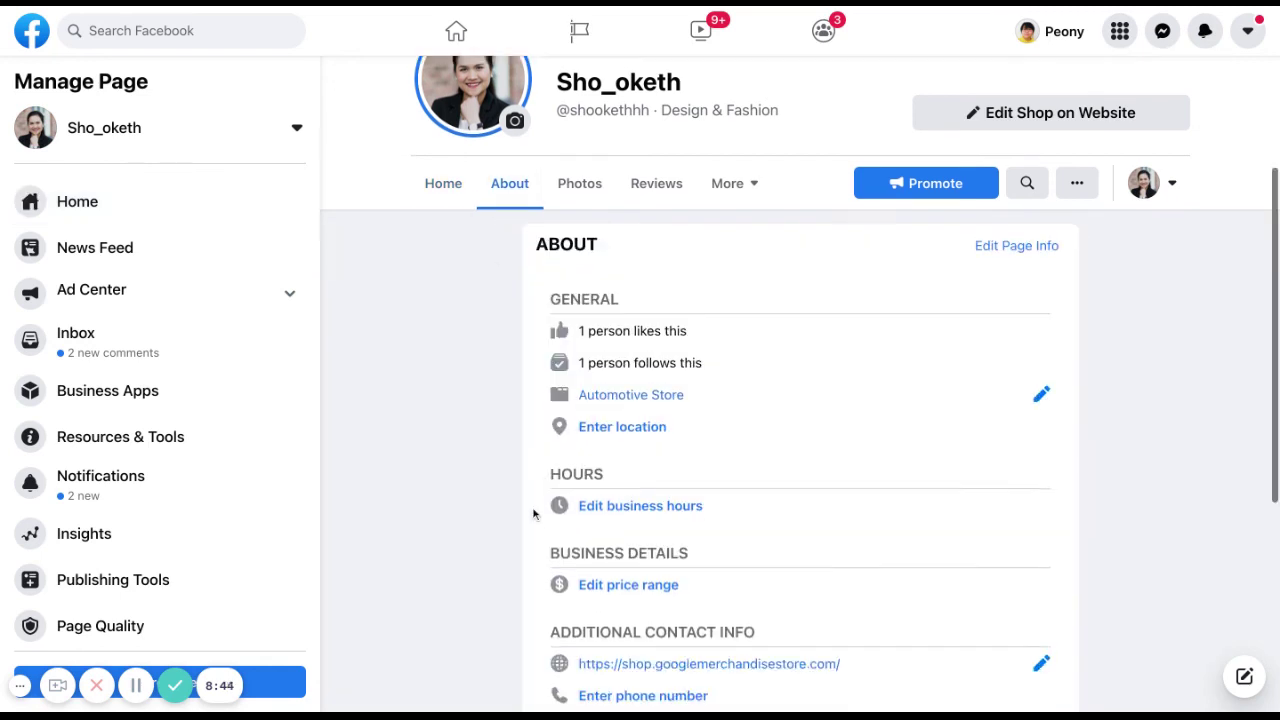
{"action": "left_click_drag", "start_coordinate": [832, 500], "coordinate": [580, 476]}
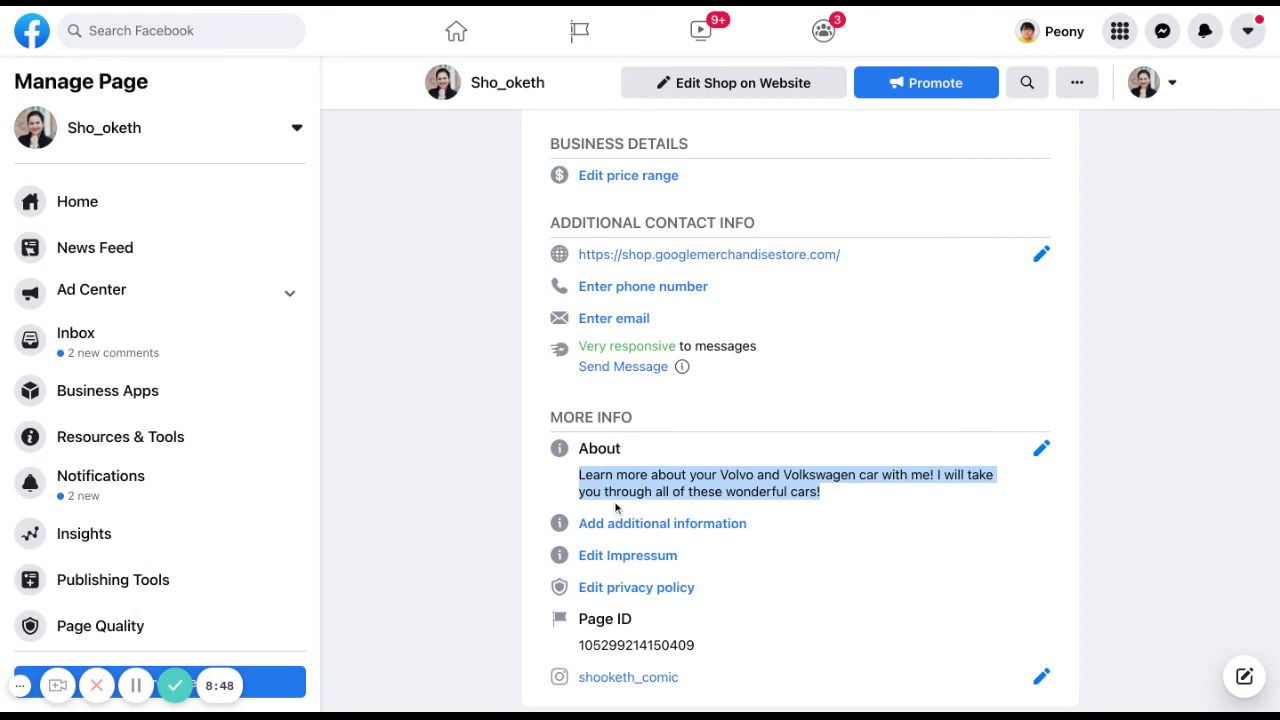
{"action": "left_click", "coordinate": [516, 530]}
{"action": "scroll", "coordinate": [516, 530], "scroll_direction": "up", "scroll_amount": 5}
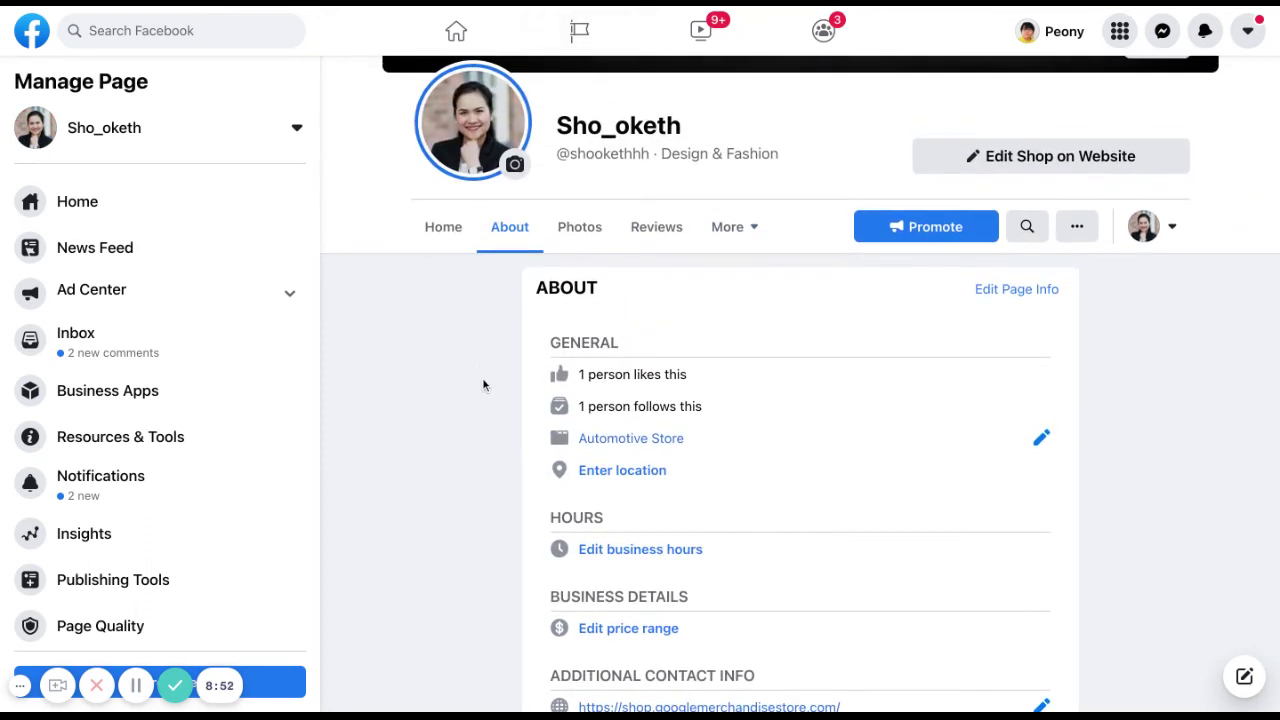
{"action": "scroll", "coordinate": [482, 377], "scroll_direction": "up", "scroll_amount": 1}
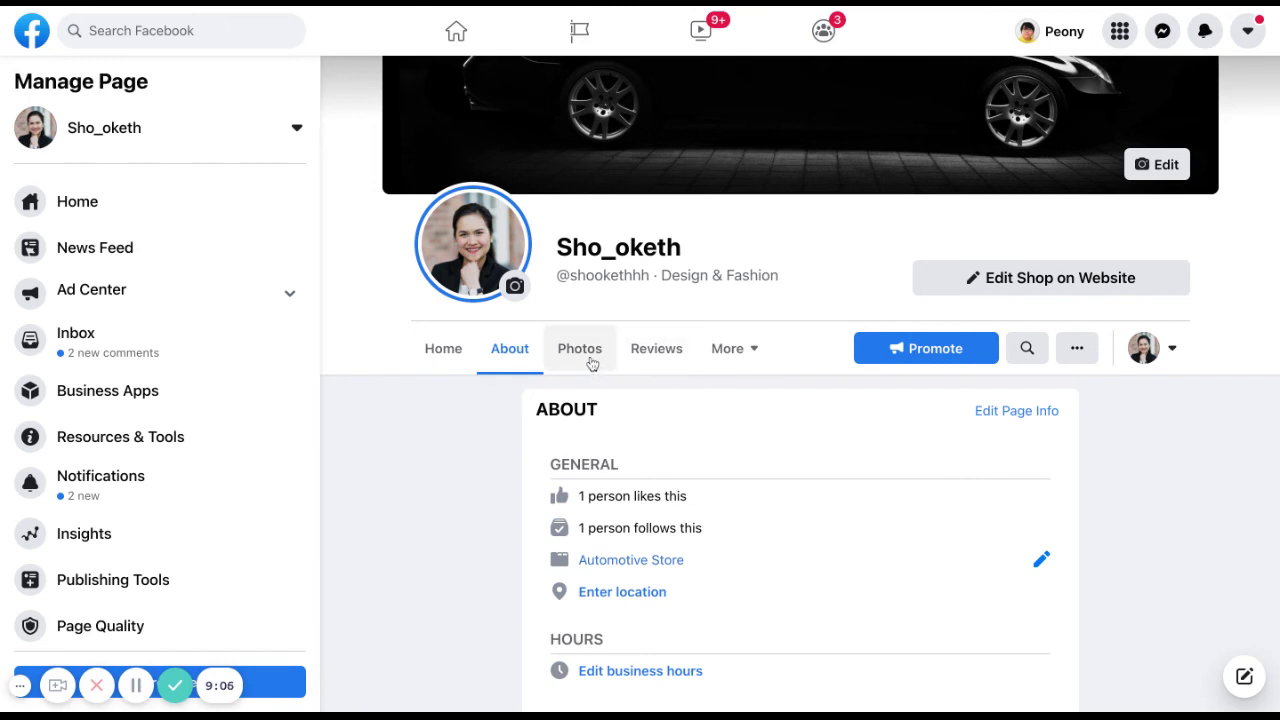
Step: Open the Page's tab ordering settings from the More menu
{"action": "left_click", "coordinate": [732, 355]}
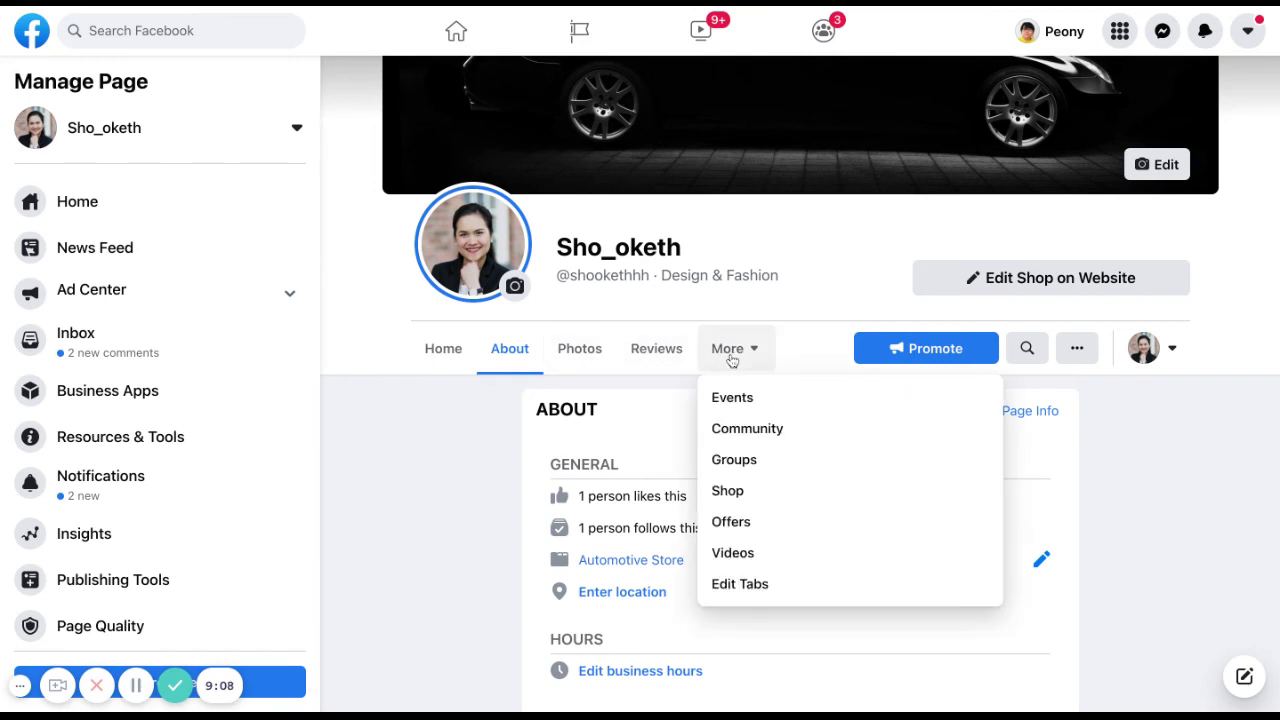
{"action": "left_click", "coordinate": [740, 585]}
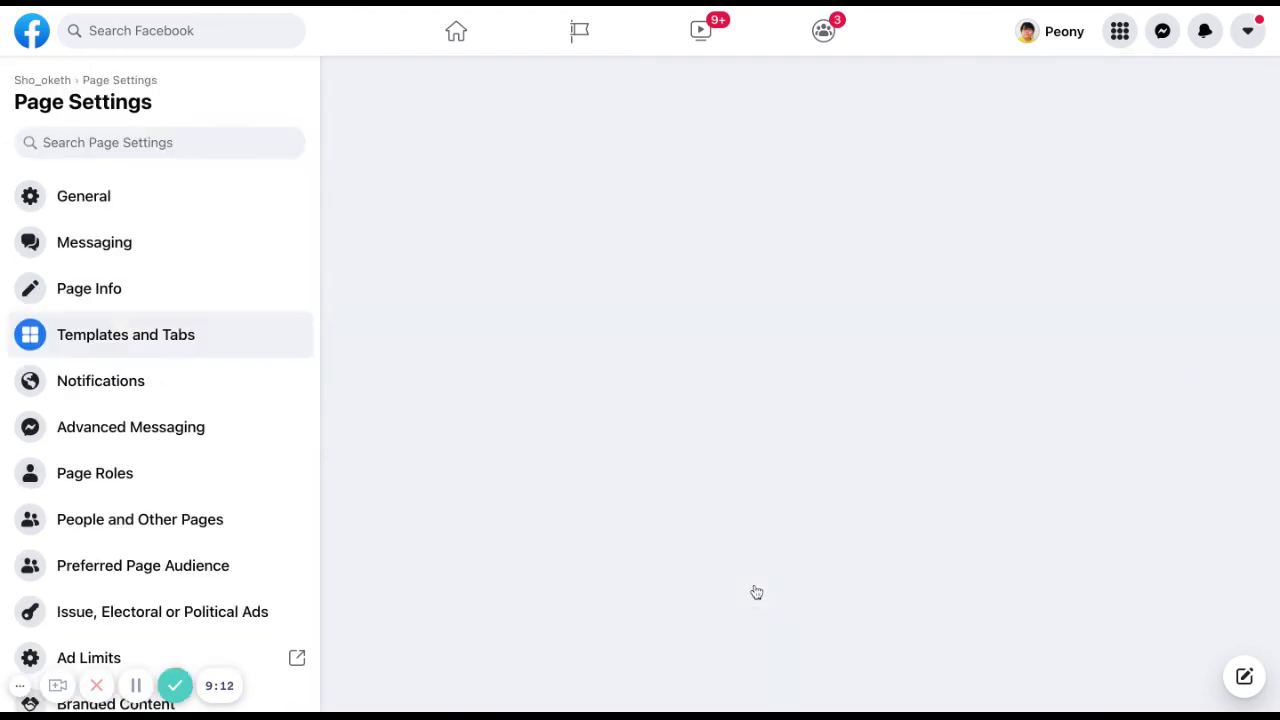
{"action": "scroll", "coordinate": [821, 376], "scroll_direction": "down", "scroll_amount": 1}
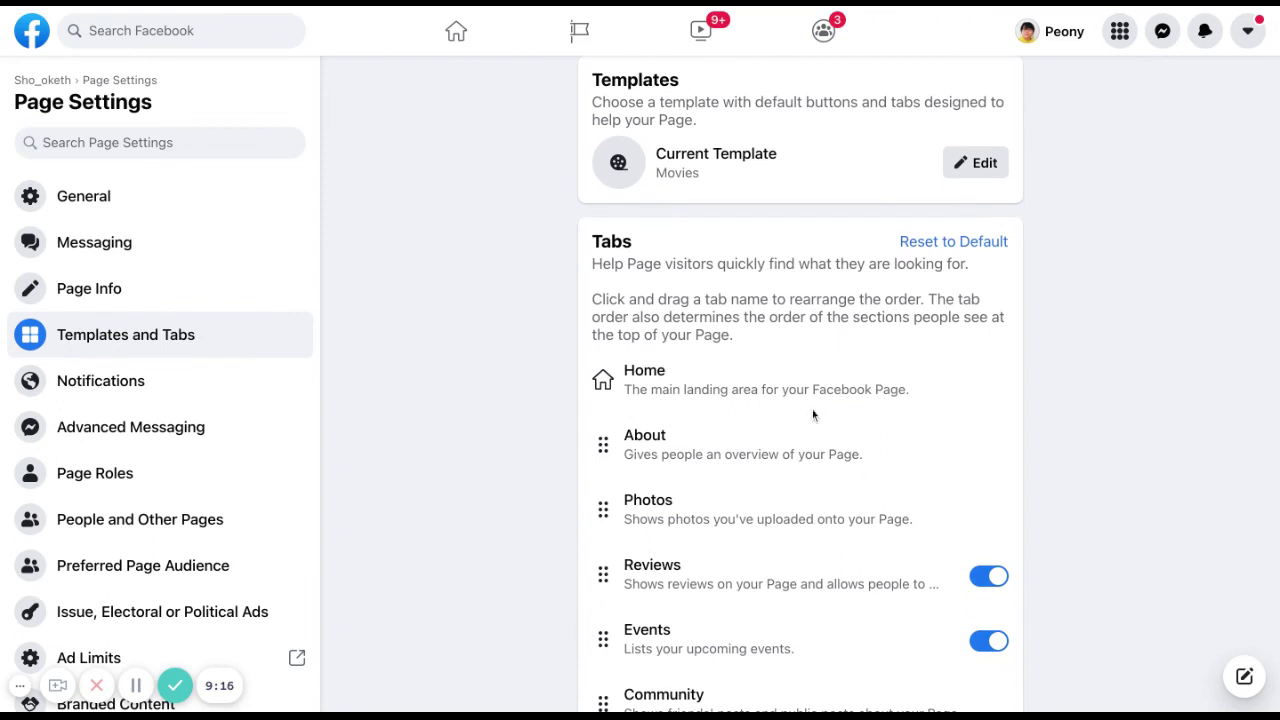
{"action": "scroll", "coordinate": [810, 410], "scroll_direction": "down", "scroll_amount": 2}
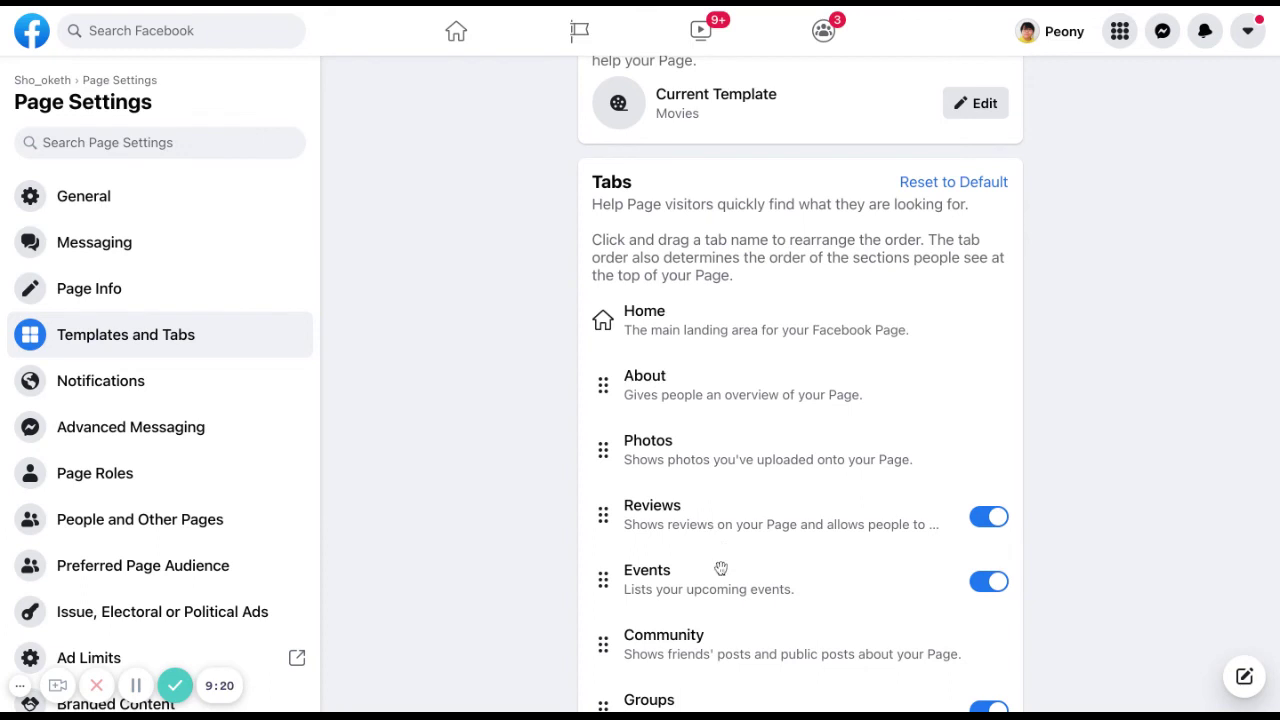
{"action": "scroll", "coordinate": [699, 577], "scroll_direction": "down", "scroll_amount": 4}
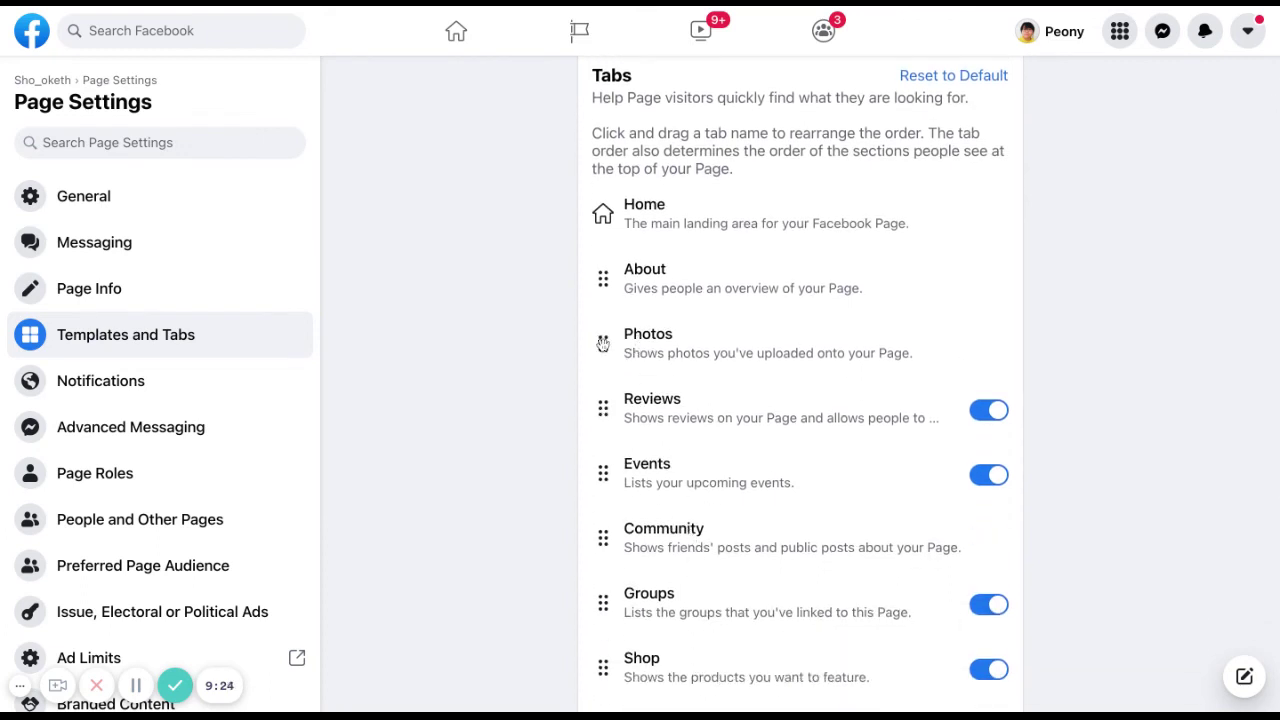
Step: Drag the Photos tab below Shop and keep About right under Home
{"action": "left_click_drag", "start_coordinate": [604, 343], "coordinate": [604, 668]}
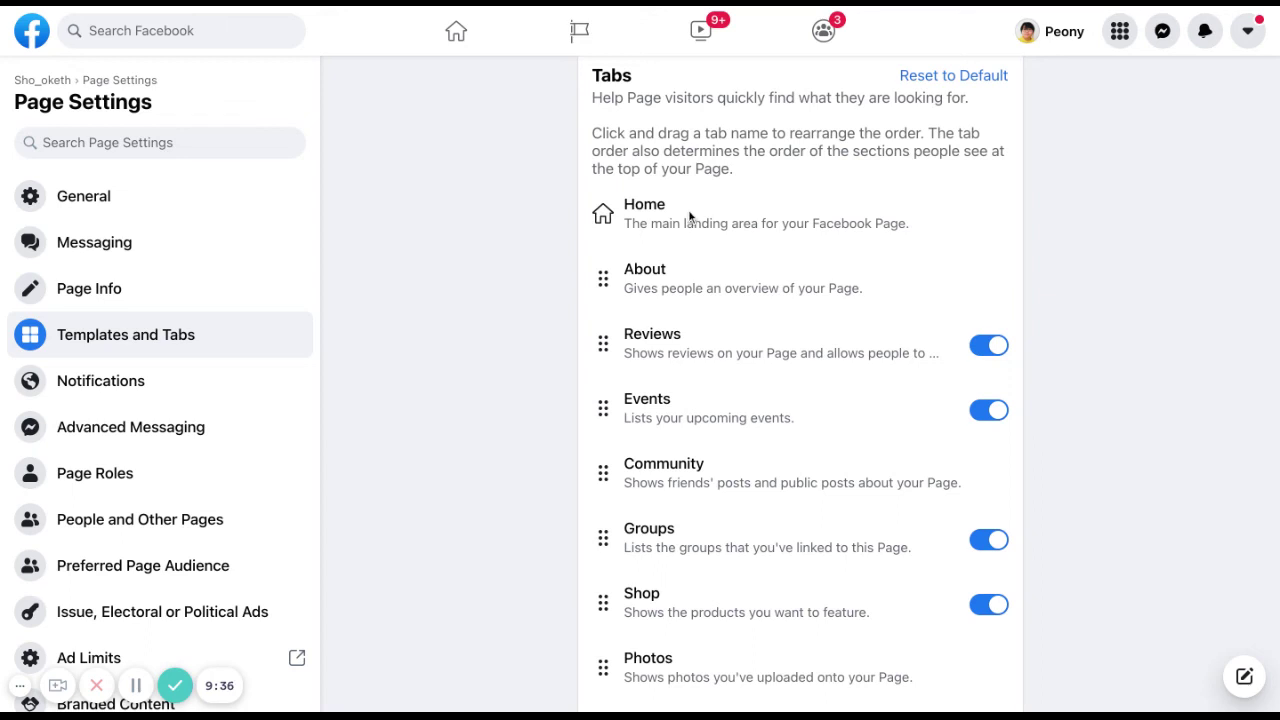
{"action": "triple_click", "coordinate": [626, 205]}
{"action": "left_click", "coordinate": [860, 231]}
{"action": "left_click_drag", "start_coordinate": [603, 278], "coordinate": [605, 283]}
Step: Drag Videos up above Reviews in the Tabs list, then check the new order
{"action": "scroll", "coordinate": [635, 360], "scroll_direction": "down", "scroll_amount": 1}
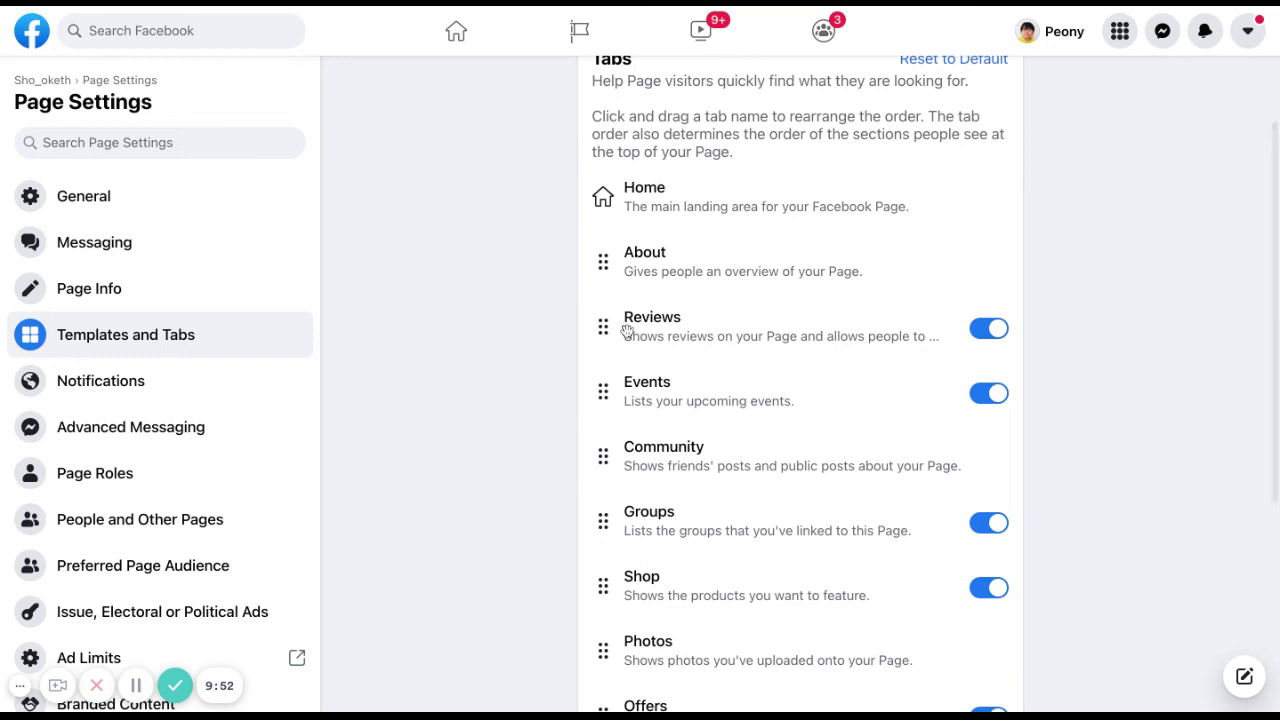
{"action": "scroll", "coordinate": [660, 336], "scroll_direction": "down", "scroll_amount": 1}
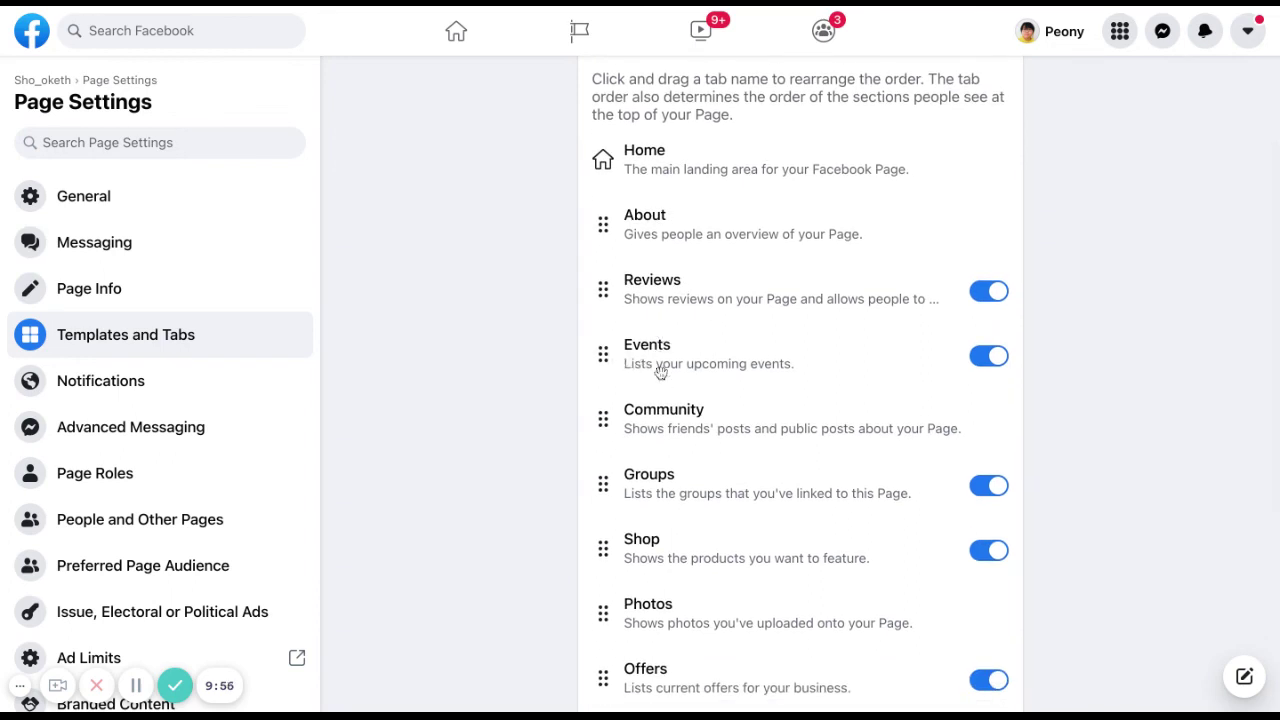
{"action": "scroll", "coordinate": [660, 371], "scroll_direction": "down", "scroll_amount": 2}
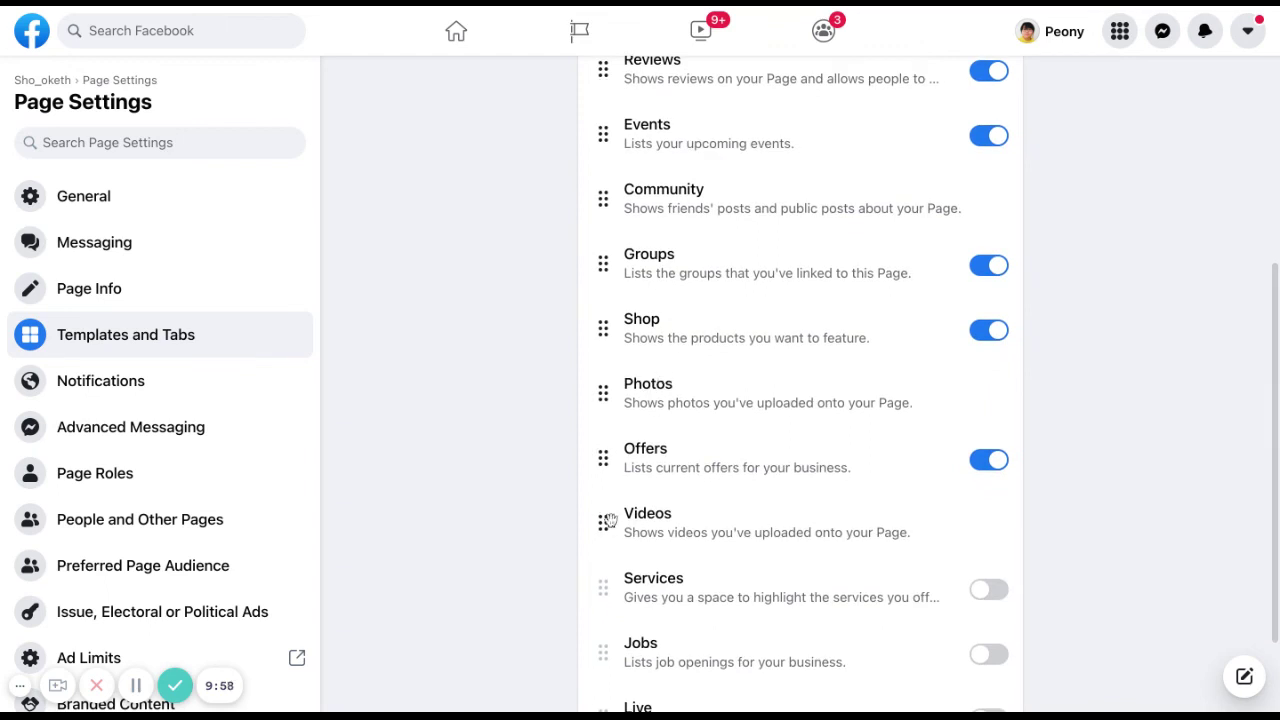
{"action": "left_click_drag", "start_coordinate": [607, 522], "coordinate": [603, 66]}
{"action": "scroll", "coordinate": [643, 190], "scroll_direction": "up", "scroll_amount": 2}
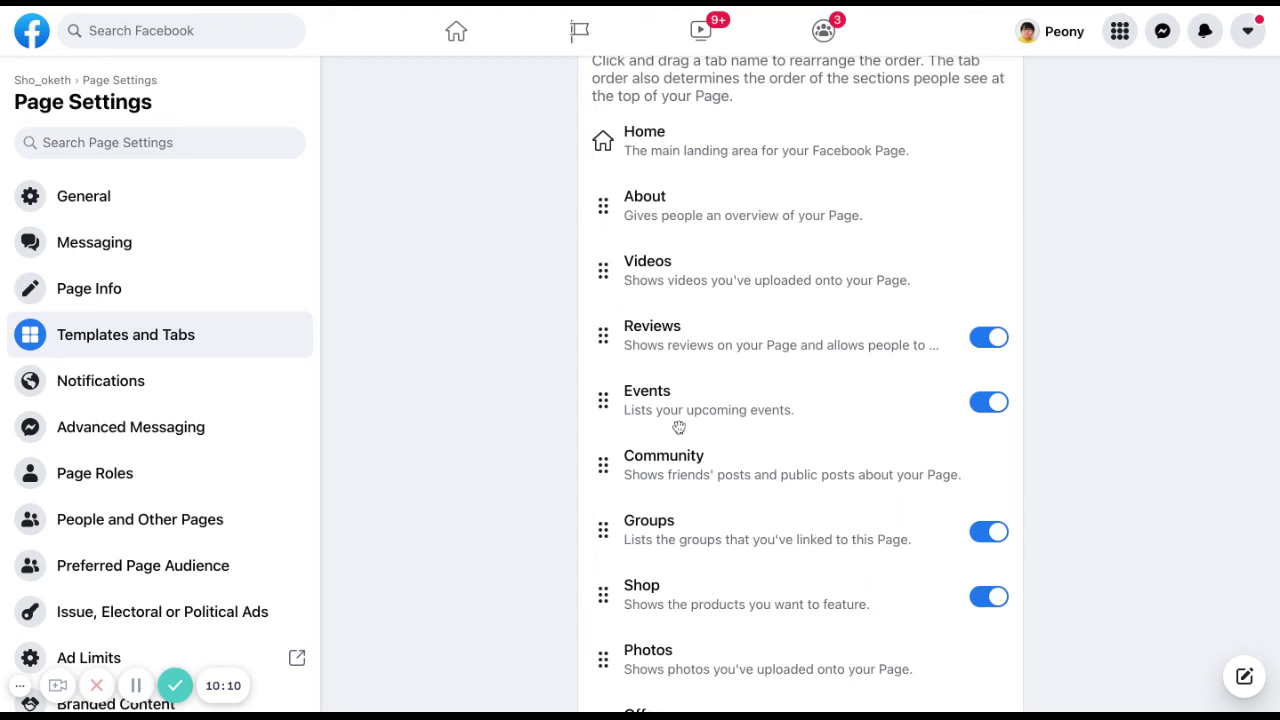
{"action": "scroll", "coordinate": [588, 395], "scroll_direction": "down", "scroll_amount": 3}
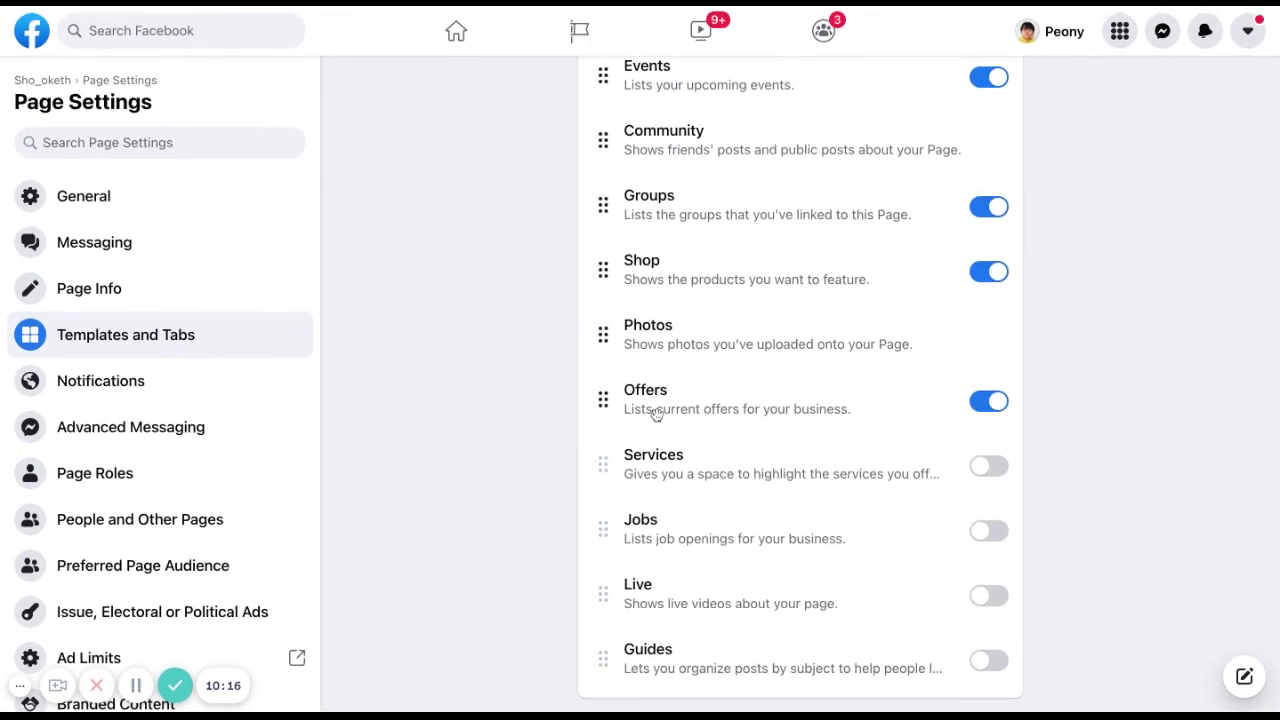
{"action": "scroll", "coordinate": [645, 411], "scroll_direction": "up", "scroll_amount": 4}
{"action": "scroll", "coordinate": [645, 411], "scroll_direction": "up", "scroll_amount": 1}
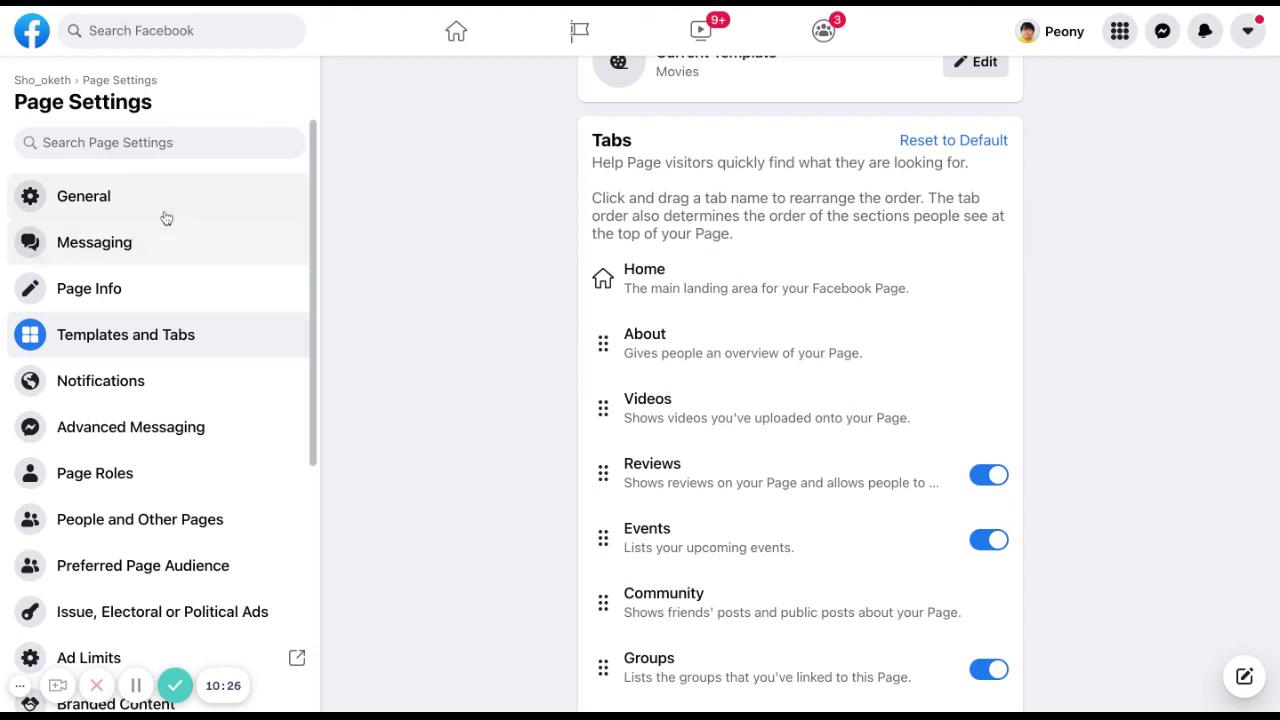
Step: Go back to Sho_oketh's home and check the tabs read Home, About, Videos, Reviews
{"action": "left_click", "coordinate": [42, 81]}
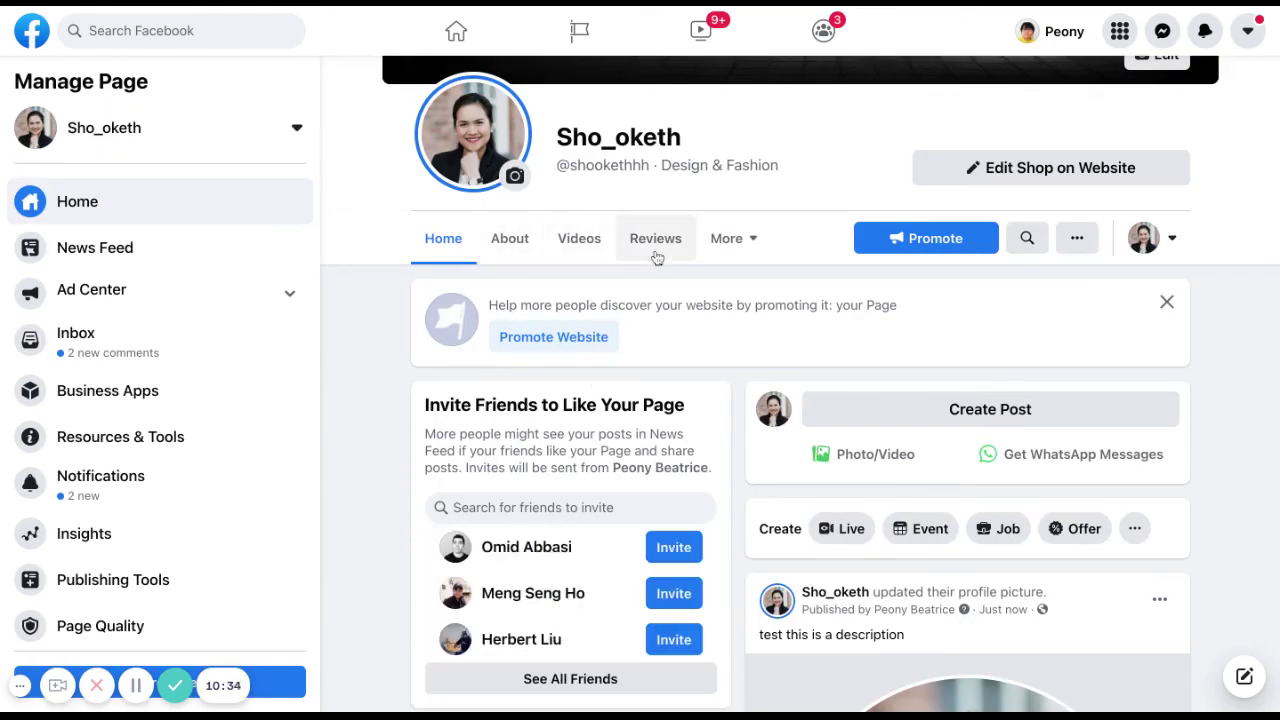
{"action": "left_click", "coordinate": [727, 254]}
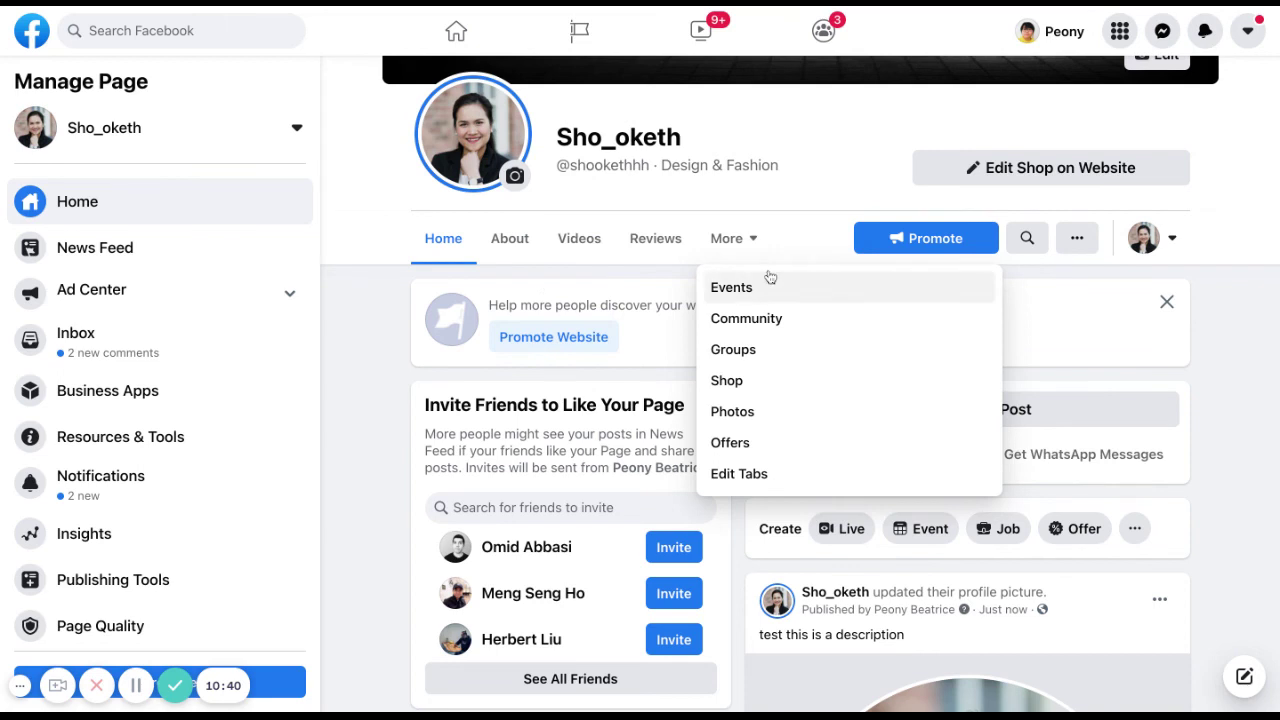
{"action": "left_click", "coordinate": [572, 275]}
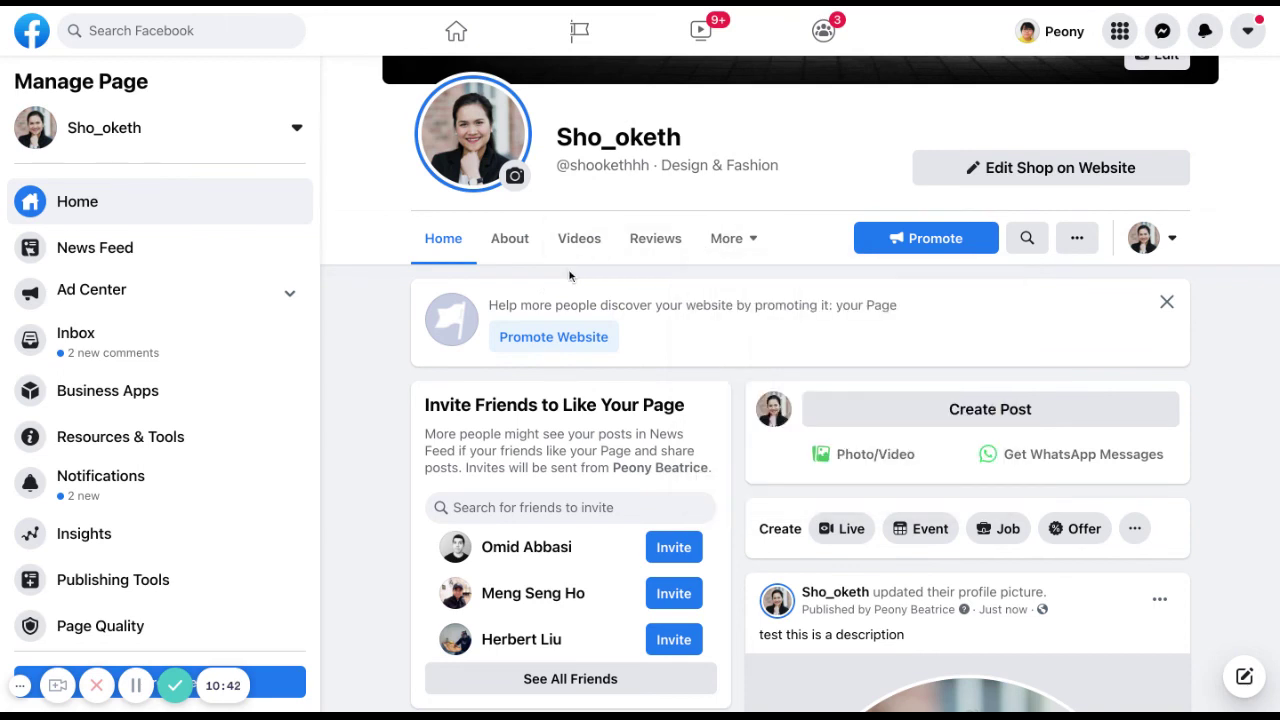